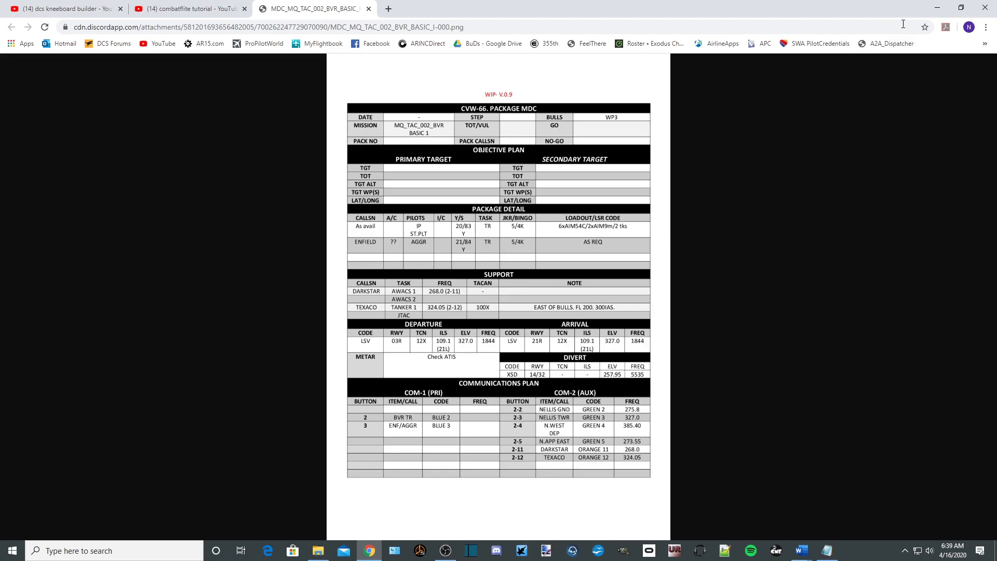
Switch to Document1 in Word, review the IQ Eval MDC requirements list, and delete the stray character below it
{"action": "left_click", "coordinate": [937, 7]}
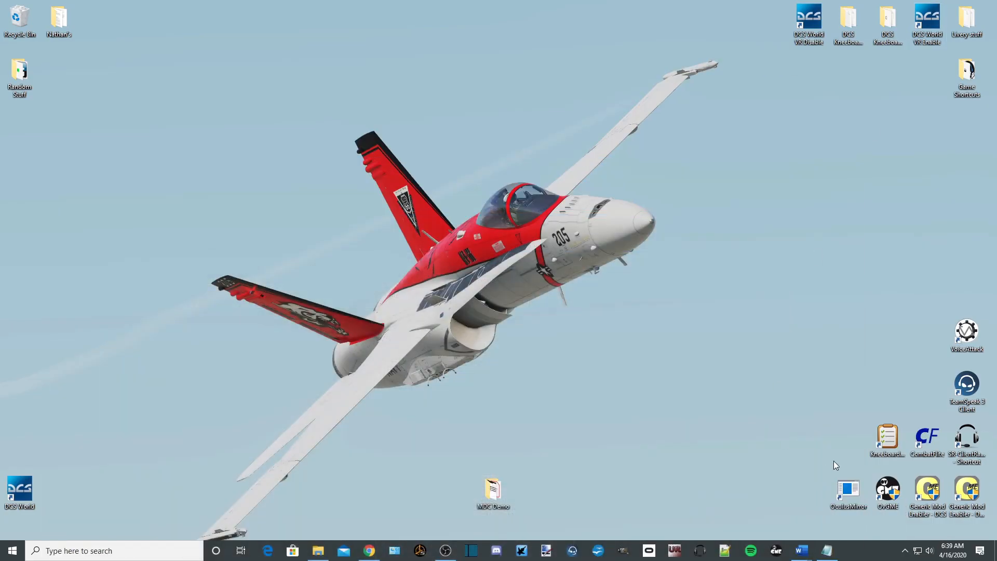
{"action": "mouse_move", "coordinate": [802, 551]}
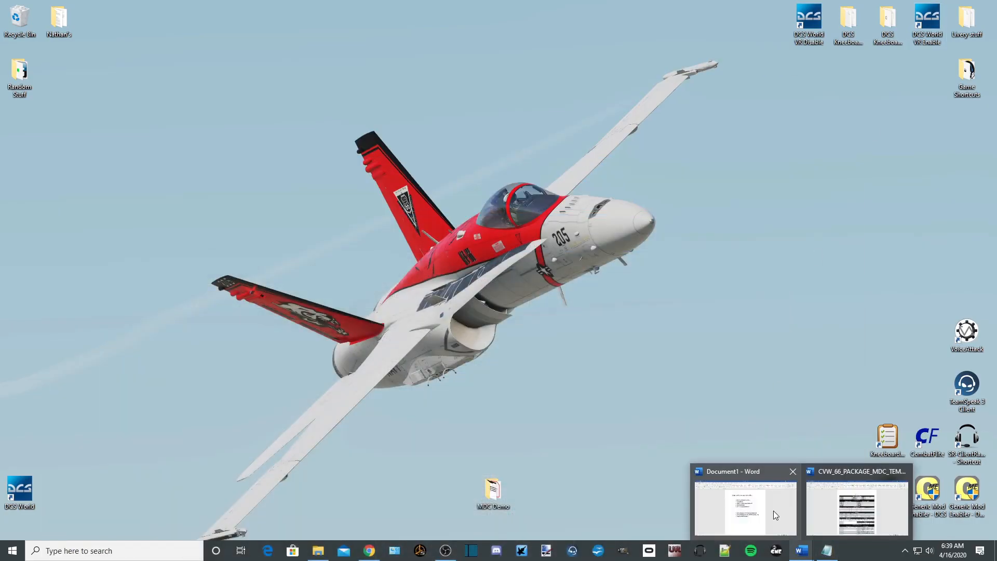
{"action": "left_click", "coordinate": [771, 480]}
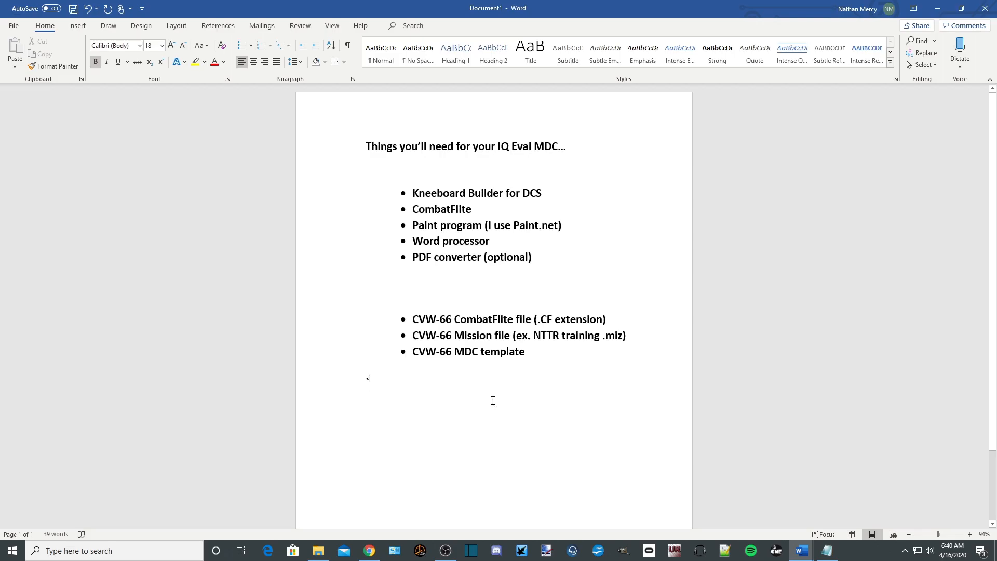
{"action": "key", "text": "BackSpace"}
{"action": "left_click", "coordinate": [938, 8]}
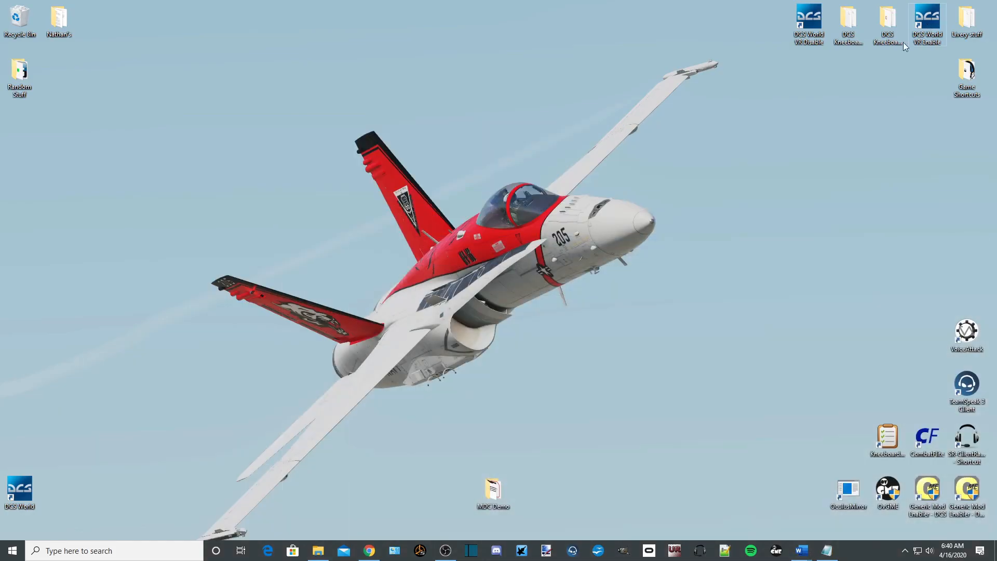
Review the YouTube search results for DCS Kneeboard Builder and for CombatFlite tutorials in Chrome
{"action": "mouse_move", "coordinate": [369, 550]}
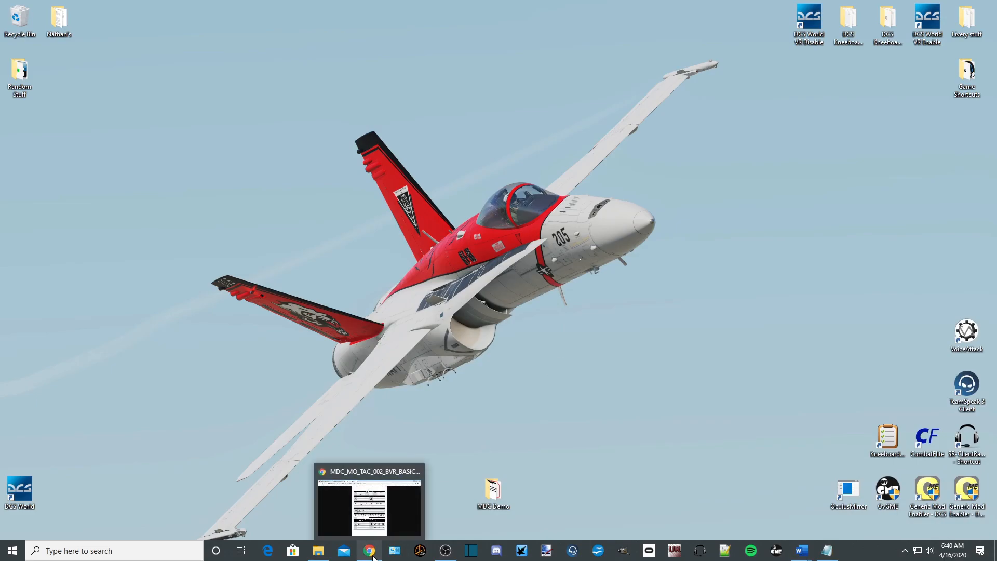
{"action": "left_click", "coordinate": [369, 507]}
{"action": "left_click", "coordinate": [89, 5]}
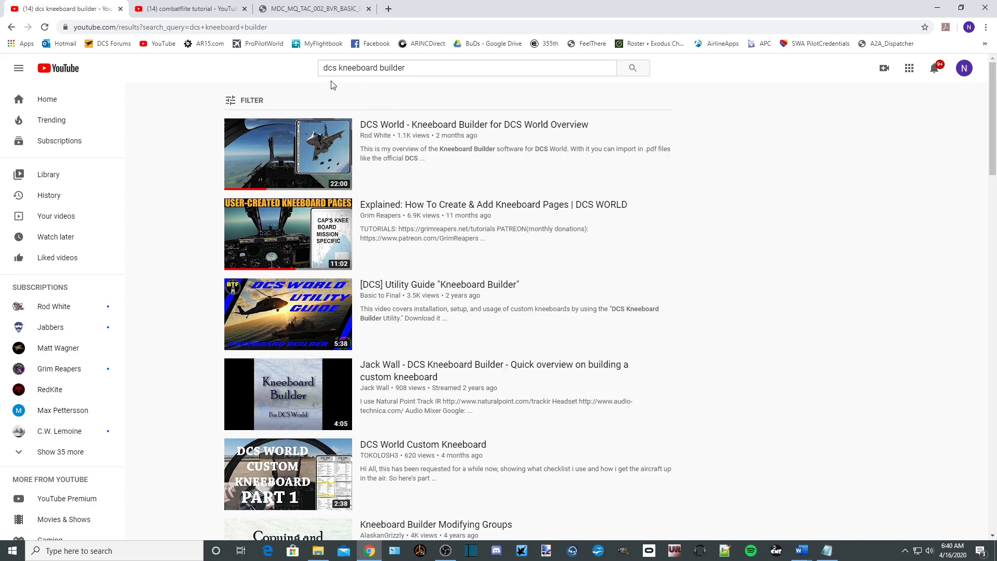
{"action": "mouse_move", "coordinate": [413, 141]}
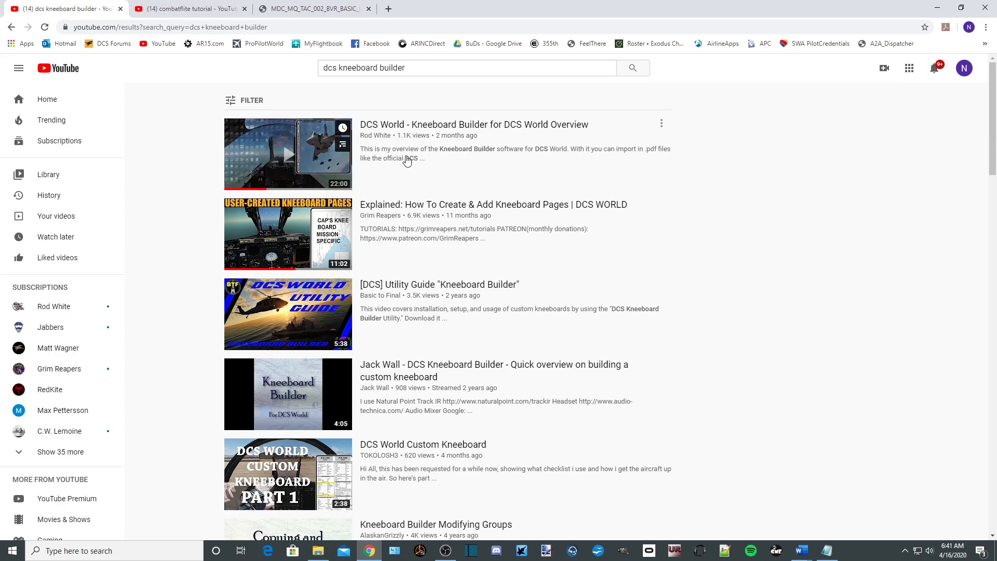
{"action": "left_click", "coordinate": [209, 15]}
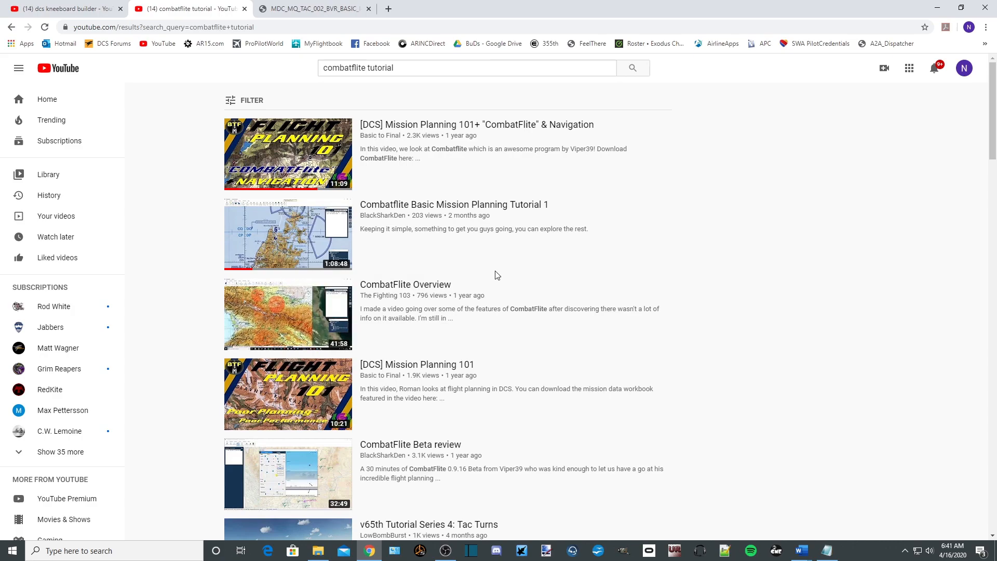
{"action": "left_click", "coordinate": [938, 7]}
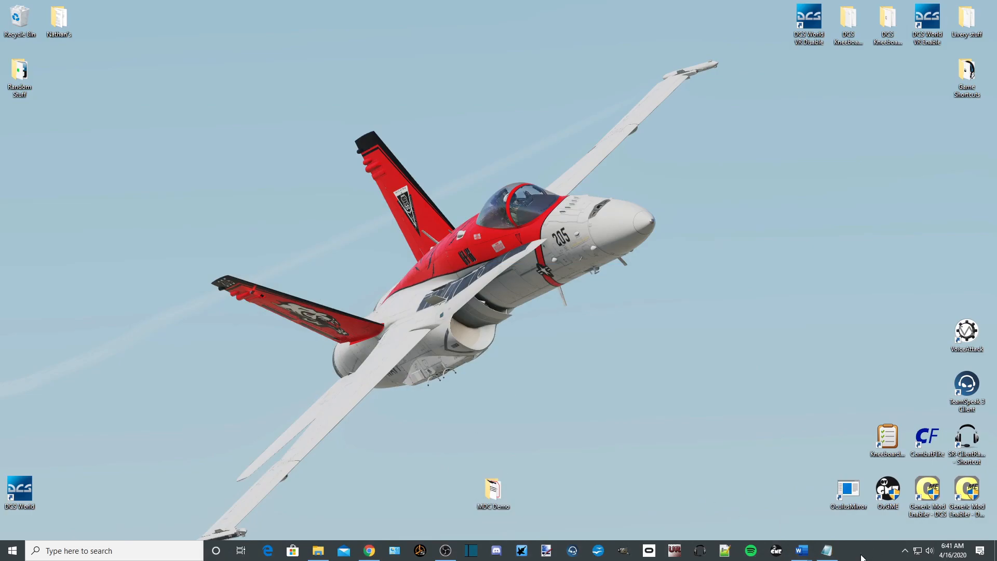
Launch CombatFlite and examine the training range boundaries on the Las Vegas sectional map
{"action": "double_click", "coordinate": [927, 439]}
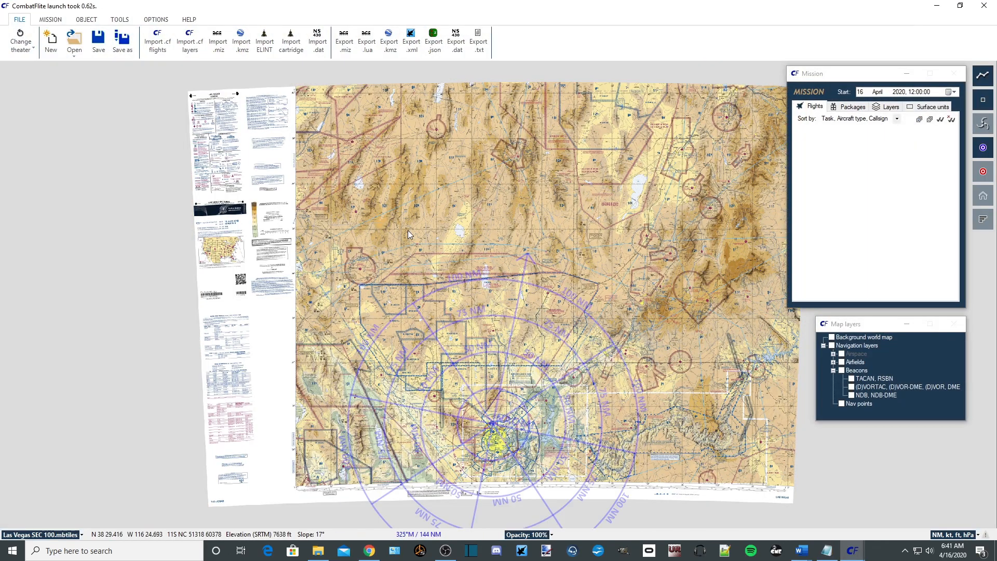
{"action": "scroll", "coordinate": [529, 270], "scroll_direction": "up", "scroll_amount": 3}
{"action": "scroll", "coordinate": [529, 270], "scroll_direction": "down", "scroll_amount": 1}
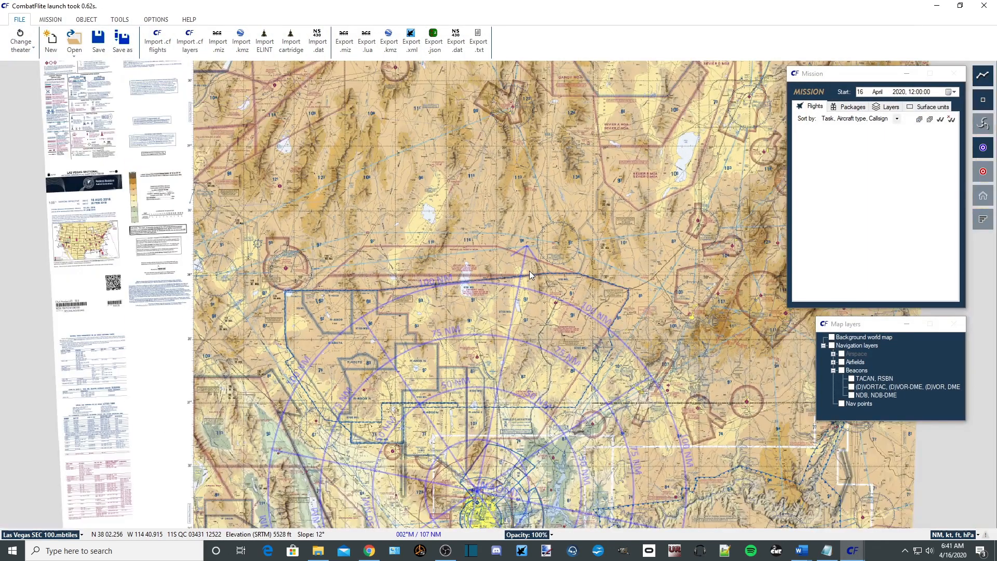
{"action": "left_click_drag", "start_coordinate": [585, 359], "coordinate": [613, 280]}
{"action": "scroll", "coordinate": [518, 314], "scroll_direction": "up", "scroll_amount": 4}
{"action": "scroll", "coordinate": [520, 316], "scroll_direction": "down", "scroll_amount": 1}
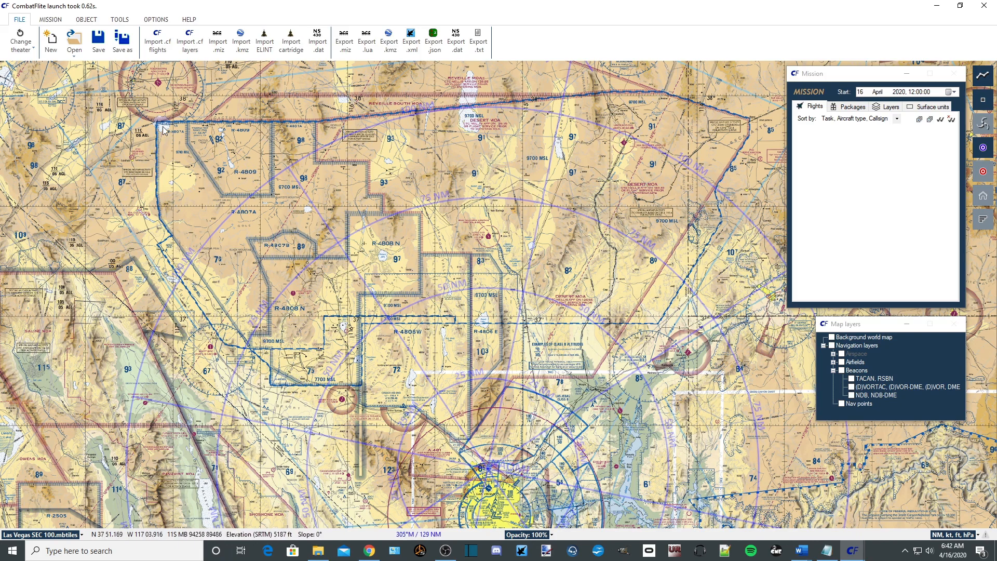
{"action": "left_click_drag", "start_coordinate": [229, 184], "coordinate": [219, 235]}
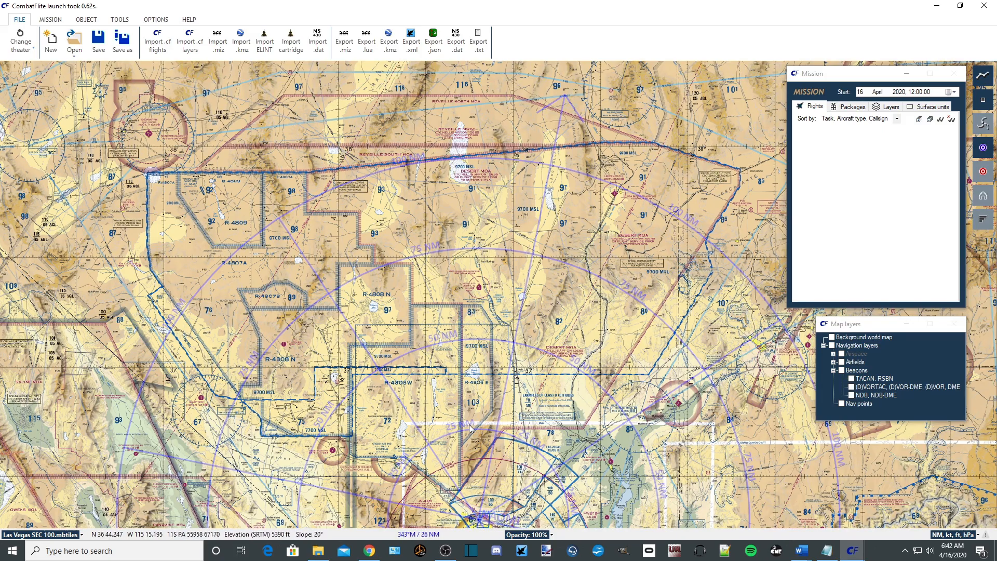
Import the flights from the CombatFlite file CF_NTTR_RANGE_V.1.1.2 into the mission
{"action": "left_click", "coordinate": [166, 55]}
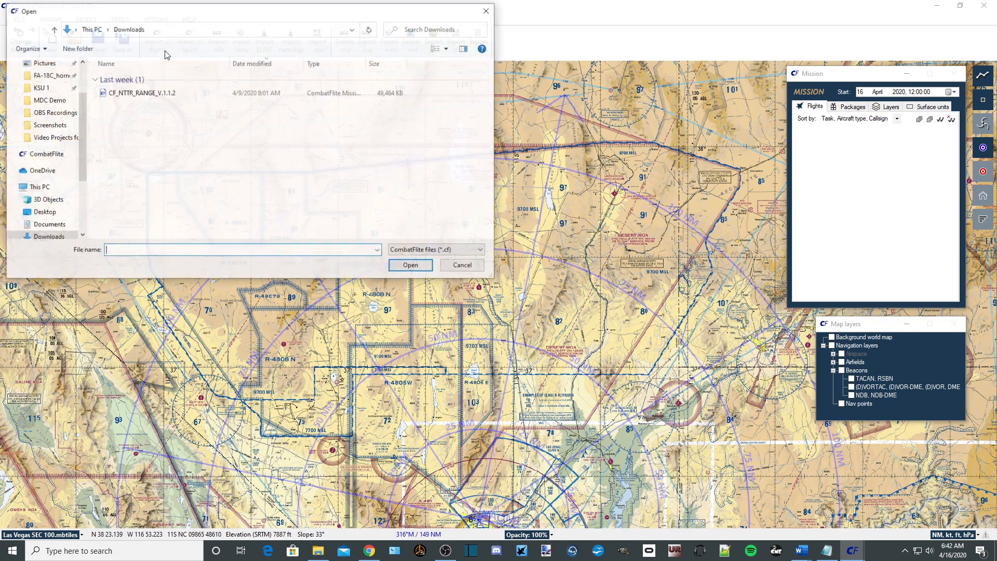
{"action": "left_click", "coordinate": [140, 96]}
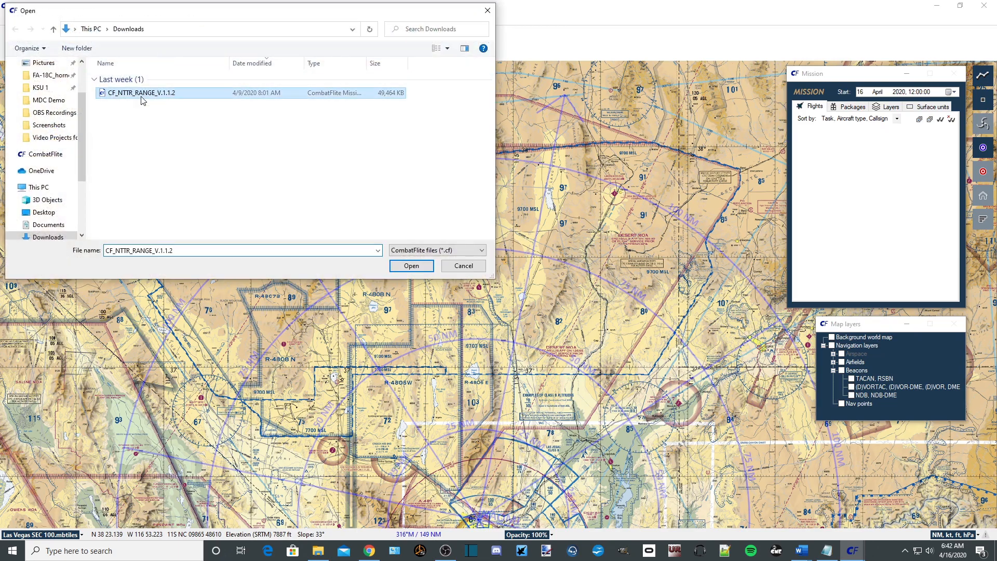
{"action": "left_click", "coordinate": [413, 267]}
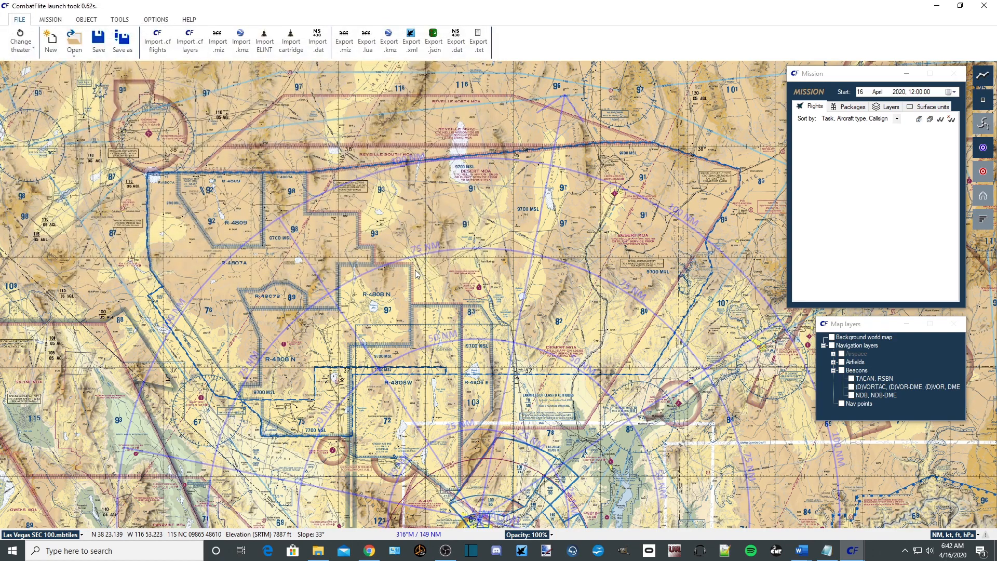
{"action": "left_click_drag", "start_coordinate": [412, 351], "coordinate": [418, 307]}
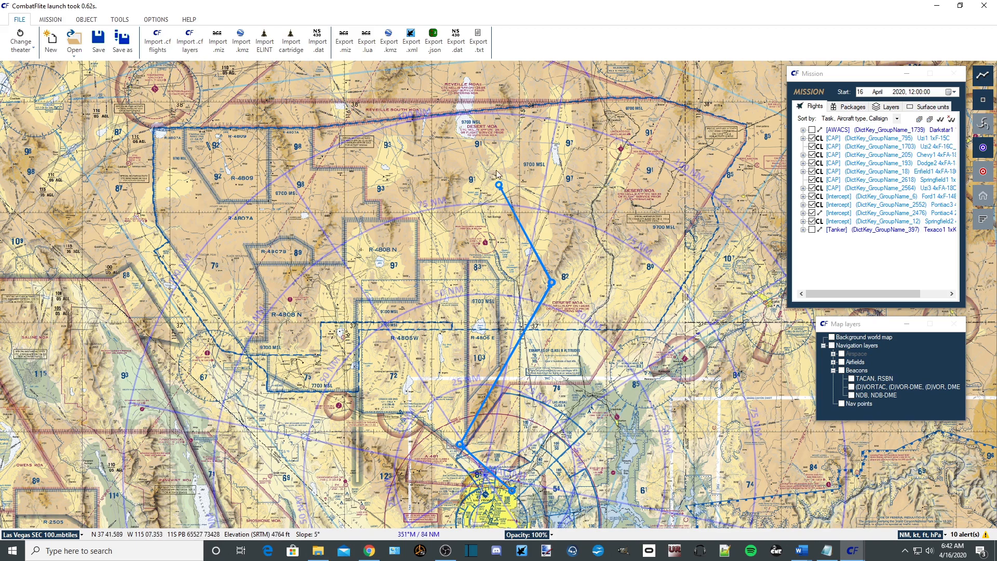
{"action": "left_click_drag", "start_coordinate": [465, 212], "coordinate": [457, 231]}
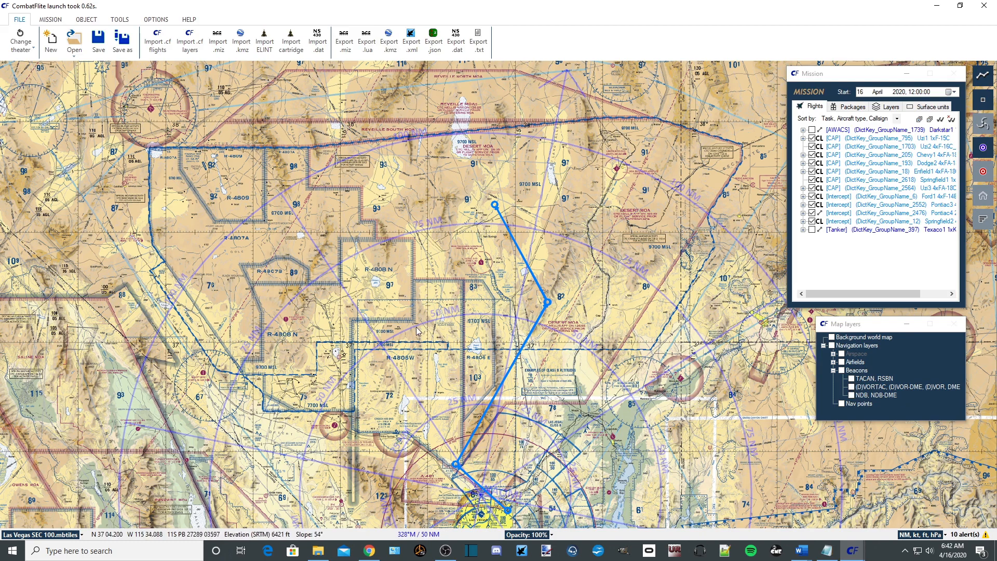
{"action": "left_click_drag", "start_coordinate": [435, 357], "coordinate": [421, 350]}
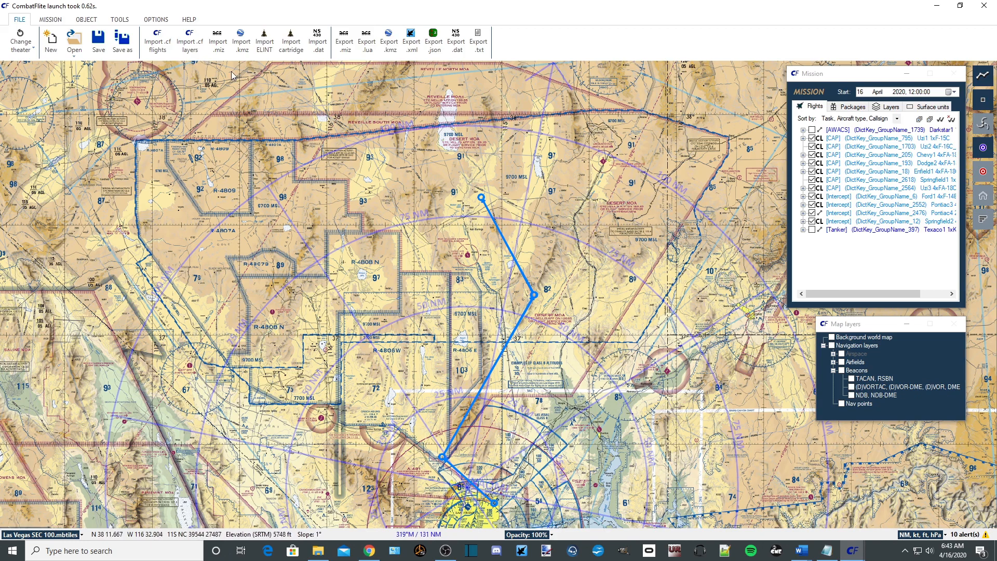
Append the CVW_66_NTTR_TRANING_RANGE_V.1.1.7d .miz file to the current mission, excluding red vehicles, ships and static objects
{"action": "left_click", "coordinate": [219, 47]}
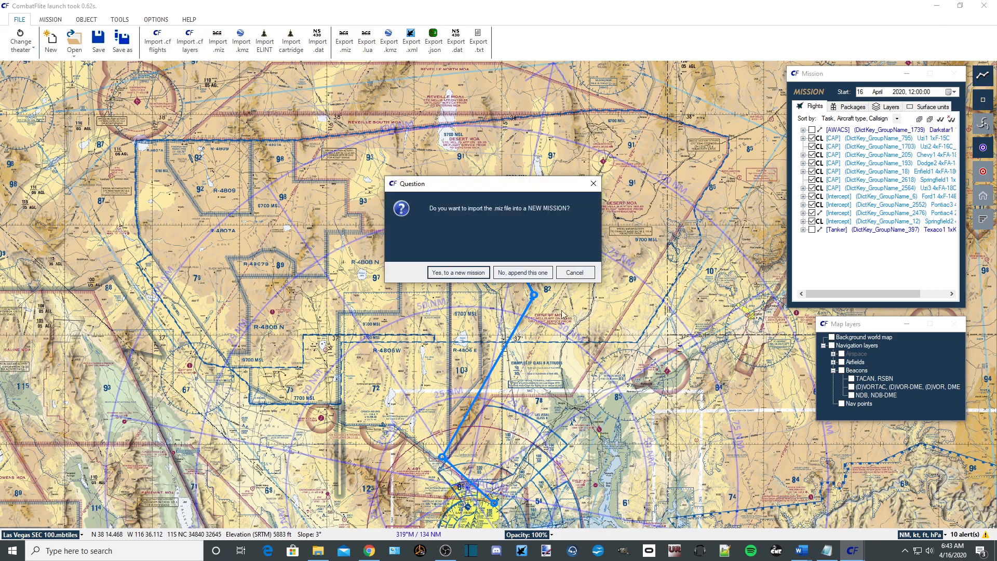
{"action": "left_click", "coordinate": [524, 272]}
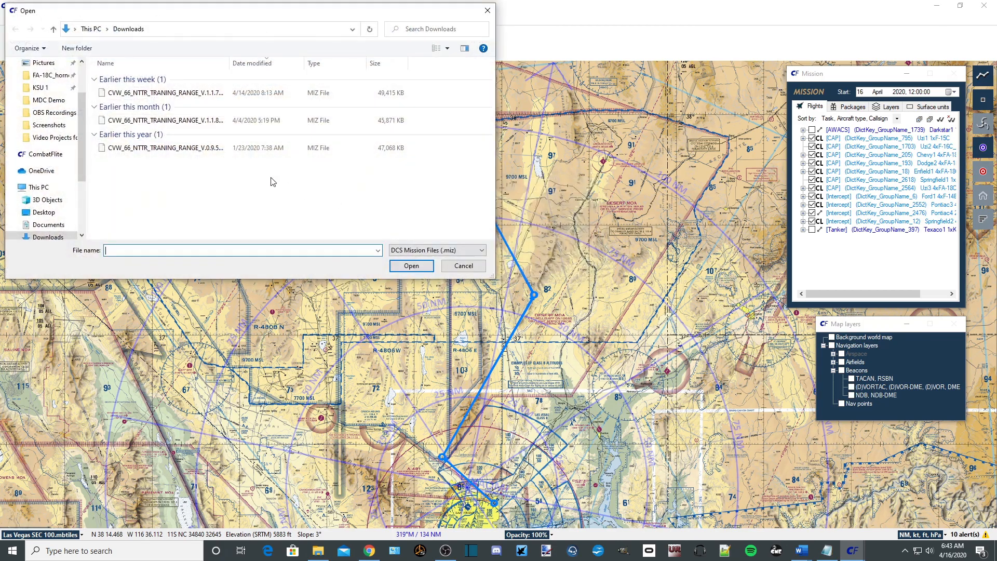
{"action": "left_click", "coordinate": [180, 94]}
{"action": "left_click", "coordinate": [406, 267]}
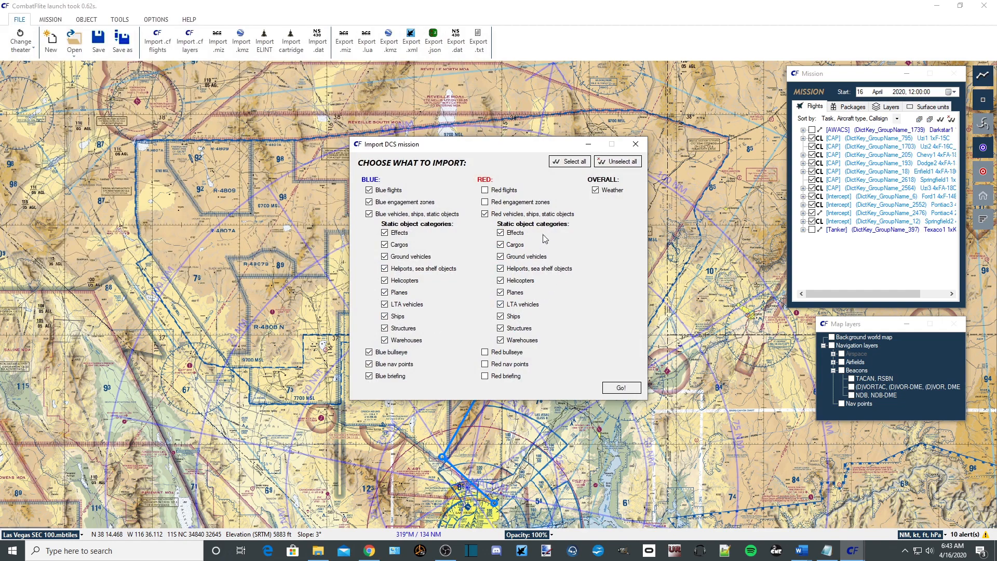
{"action": "left_click", "coordinate": [484, 214]}
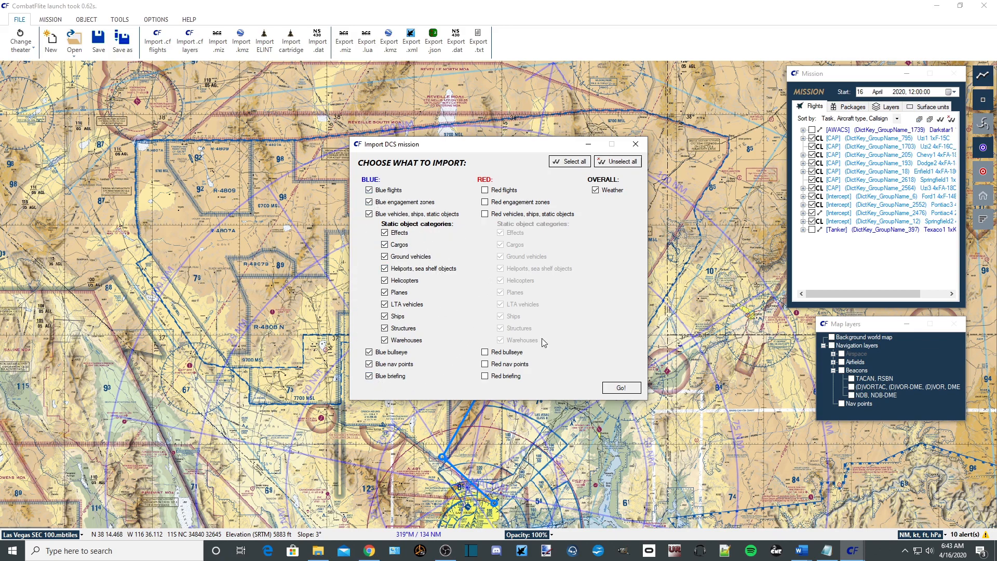
{"action": "left_click", "coordinate": [631, 388]}
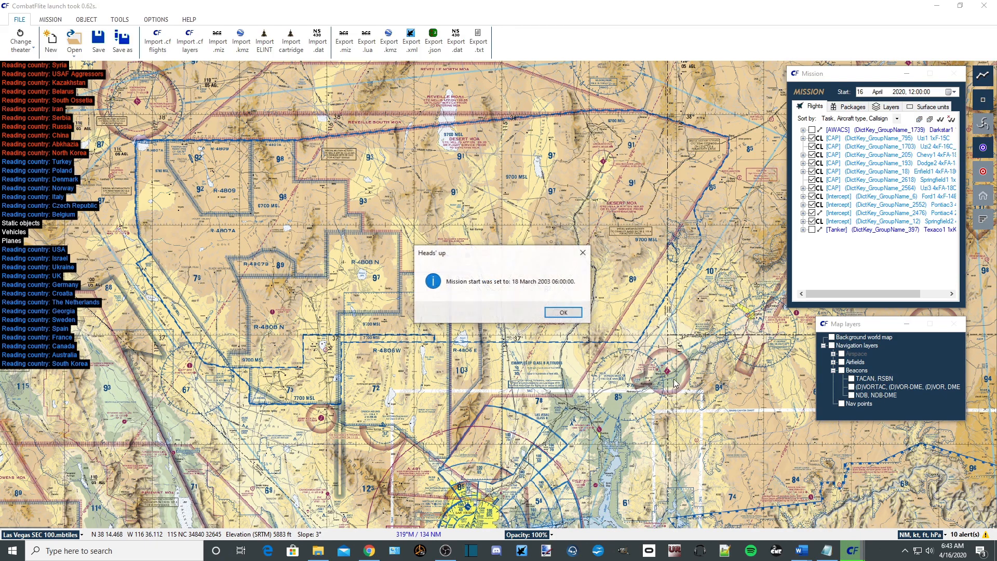
{"action": "left_click", "coordinate": [573, 314]}
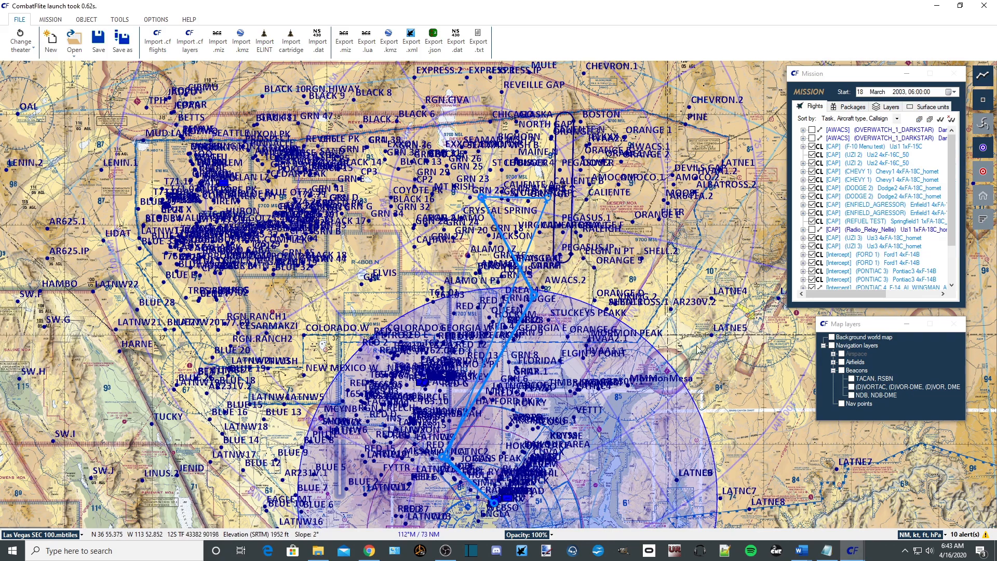
{"action": "left_click_drag", "start_coordinate": [692, 316], "coordinate": [659, 322]}
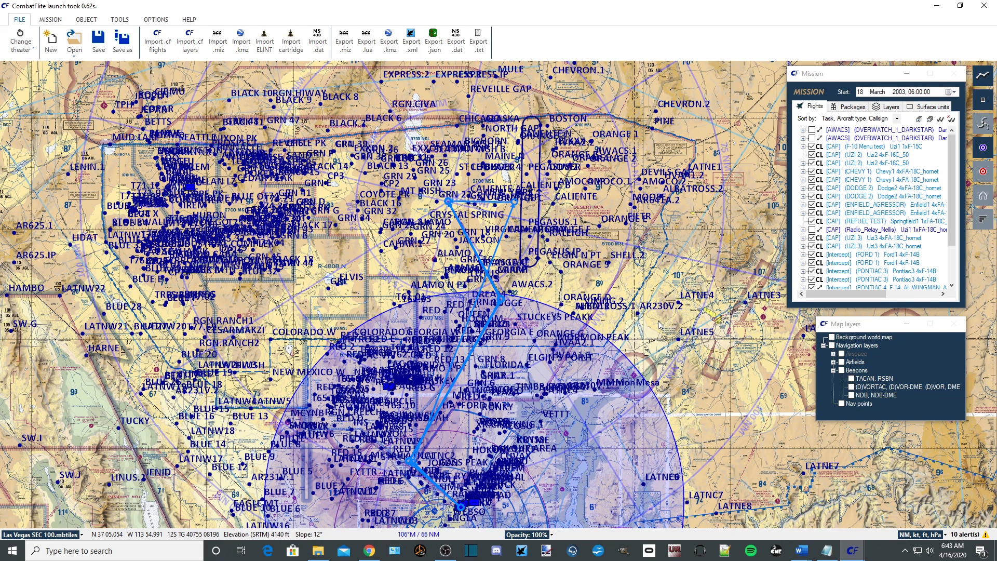
{"action": "left_click_drag", "start_coordinate": [297, 314], "coordinate": [325, 316]}
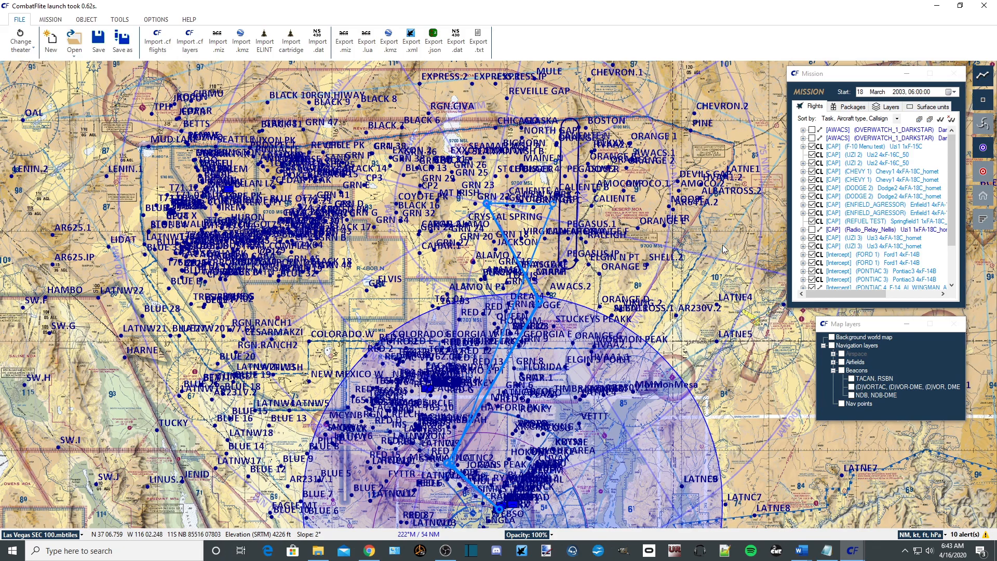
Examine the imported layers and the names and coordinates of several reference points, including BLUE 32 and FAC VIV
{"action": "left_click", "coordinate": [883, 110]}
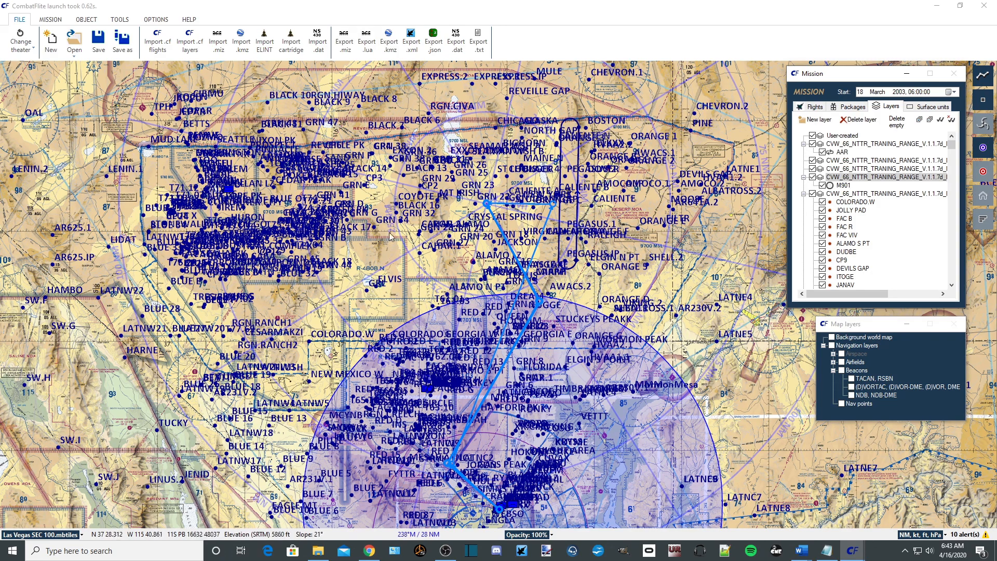
{"action": "left_click", "coordinate": [402, 174]}
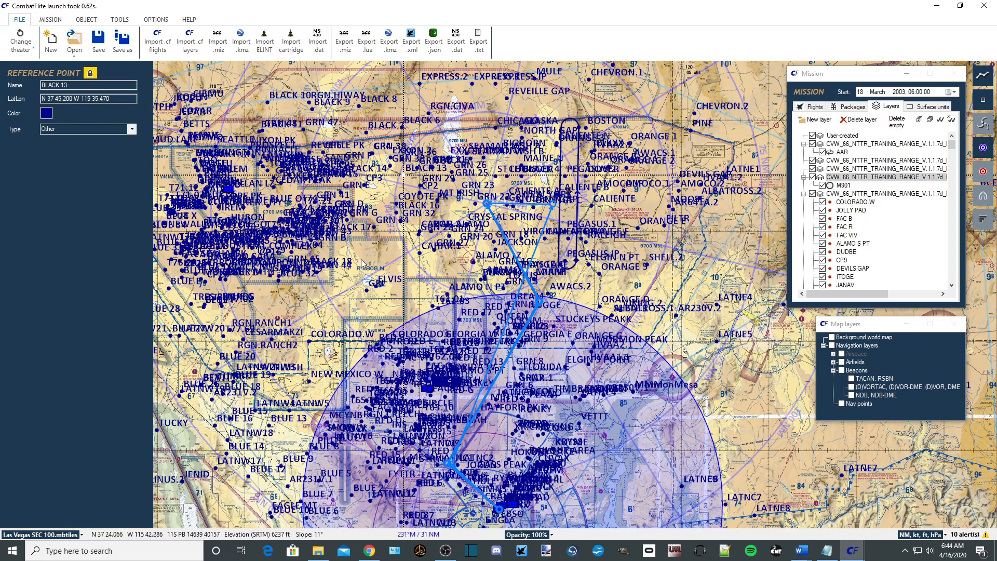
{"action": "left_click_drag", "start_coordinate": [953, 149], "coordinate": [957, 234]}
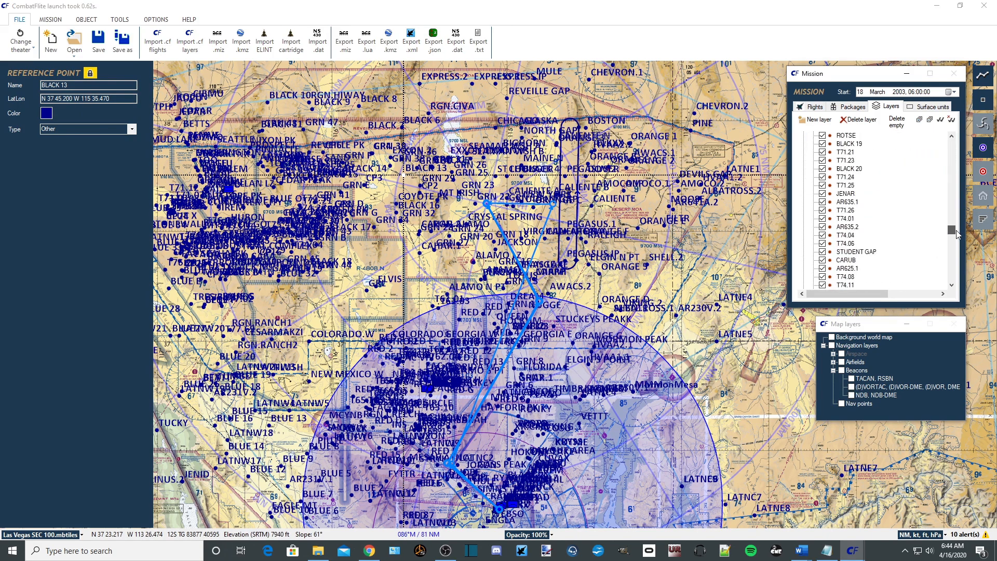
{"action": "scroll", "coordinate": [939, 230], "scroll_direction": "up", "scroll_amount": 4}
{"action": "left_click", "coordinate": [888, 203]}
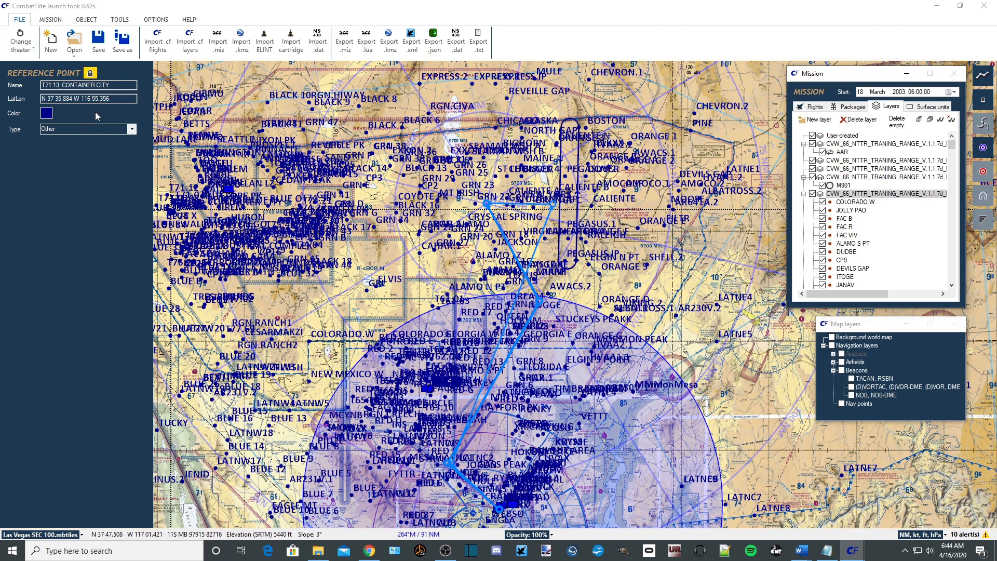
{"action": "left_click", "coordinate": [278, 281]}
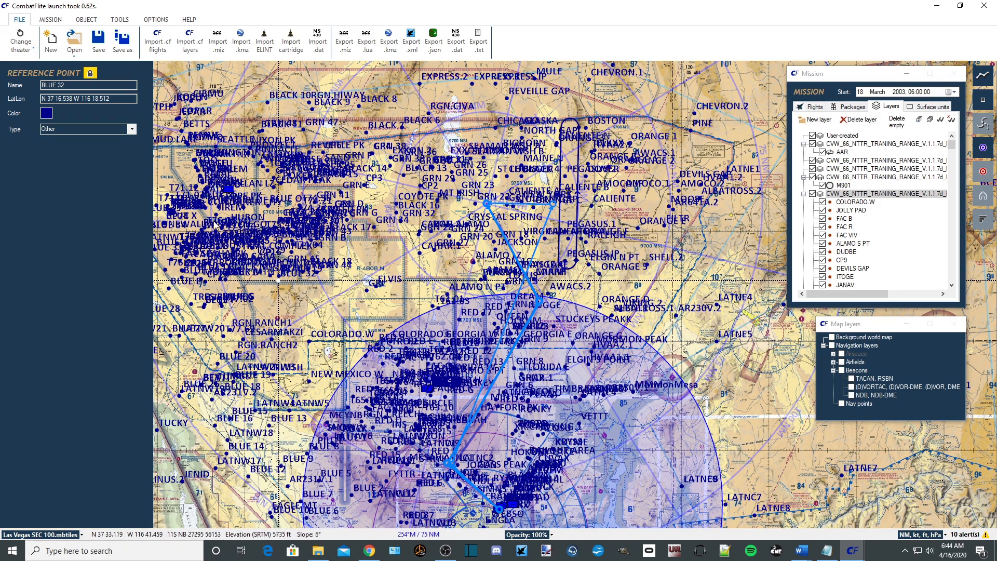
{"action": "left_click", "coordinate": [847, 235]}
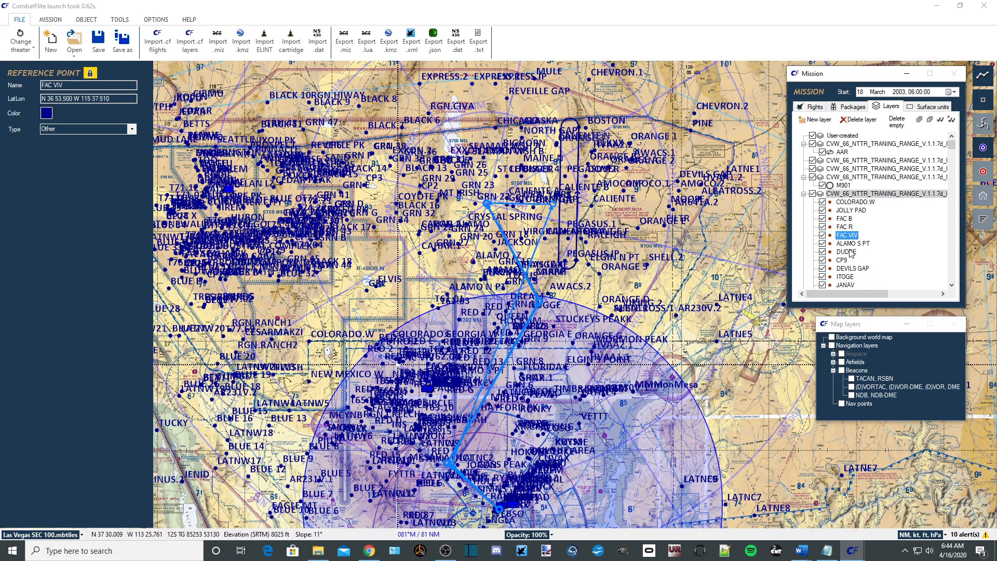
{"action": "left_click", "coordinate": [653, 276]}
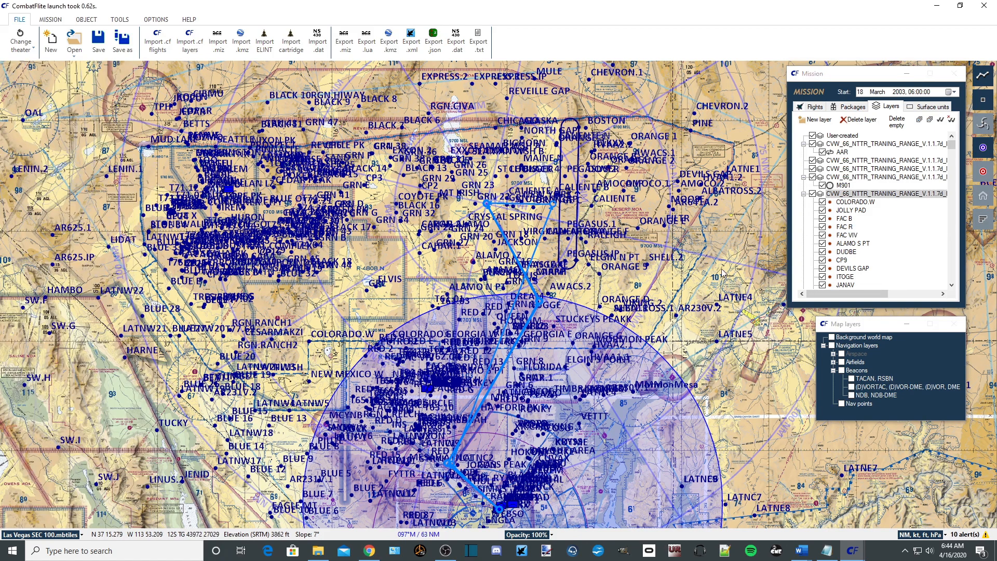
Hide the imported training range layer that holds the reference points such as COLORADO.W and JOLLY PAD
{"action": "left_click", "coordinate": [812, 194]}
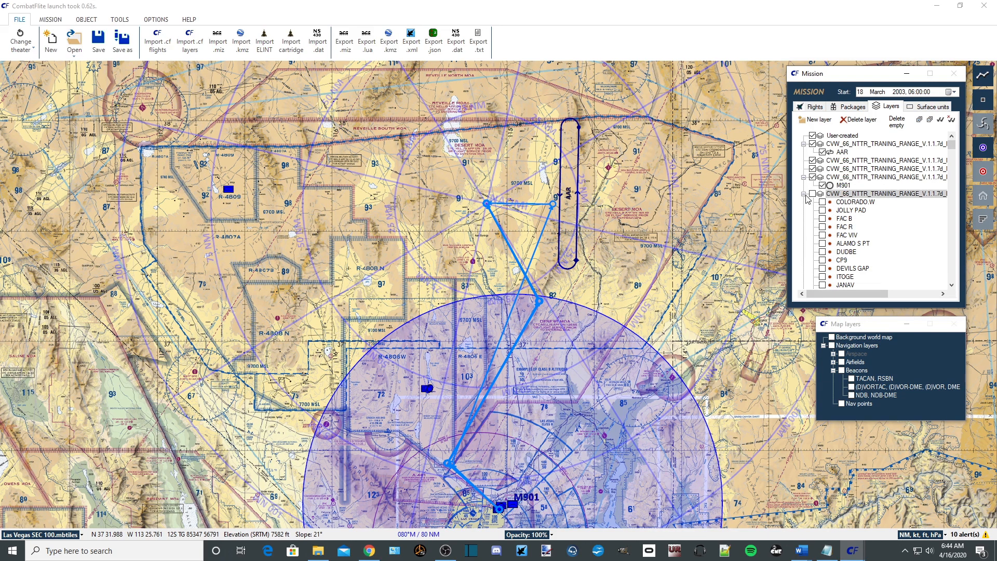
Collapse the hidden reference point layer and hide the training range layer that holds the M901 threat circle
{"action": "scroll", "coordinate": [816, 183], "scroll_direction": "down", "scroll_amount": 2}
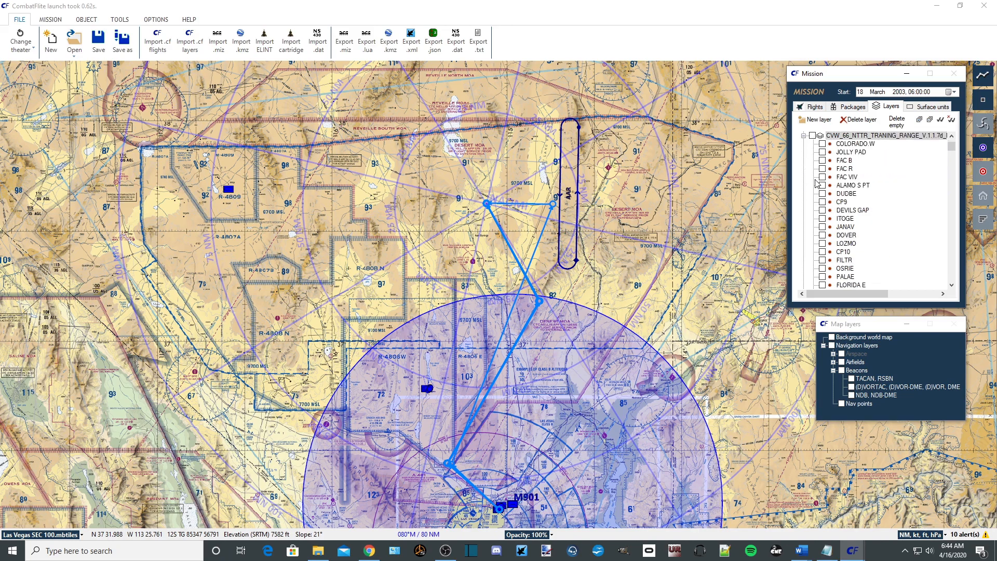
{"action": "left_click", "coordinate": [804, 136]}
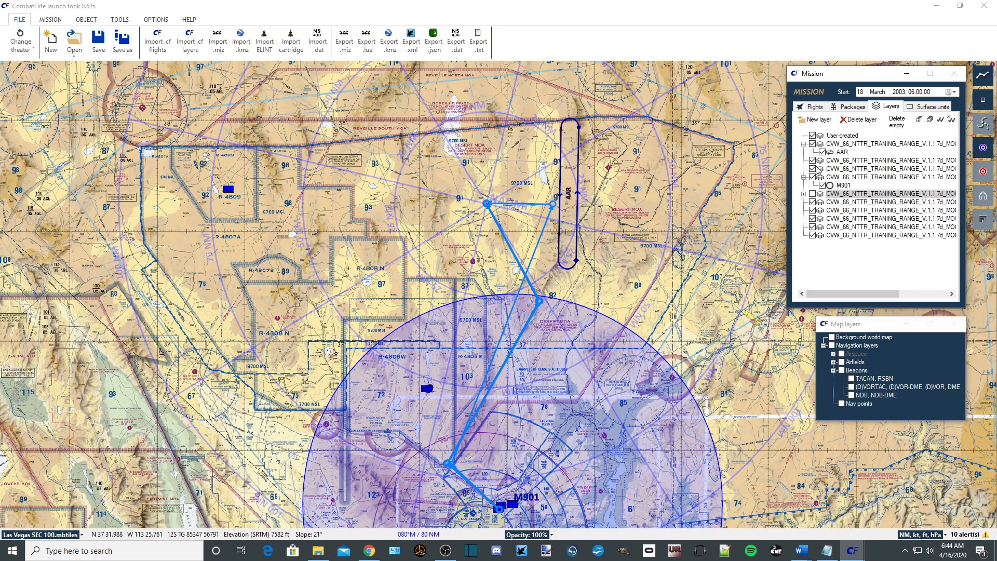
{"action": "left_click", "coordinate": [813, 178]}
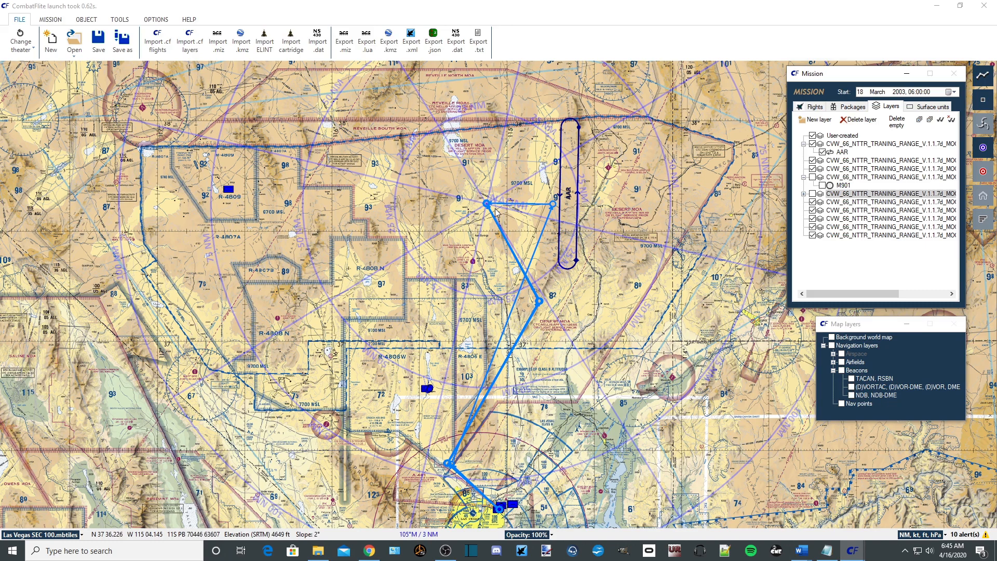
Hide the Uzi2 4xF-16C_50 CAP flight whose second steerpoint lies beside the AAR track
{"action": "left_click", "coordinate": [553, 205]}
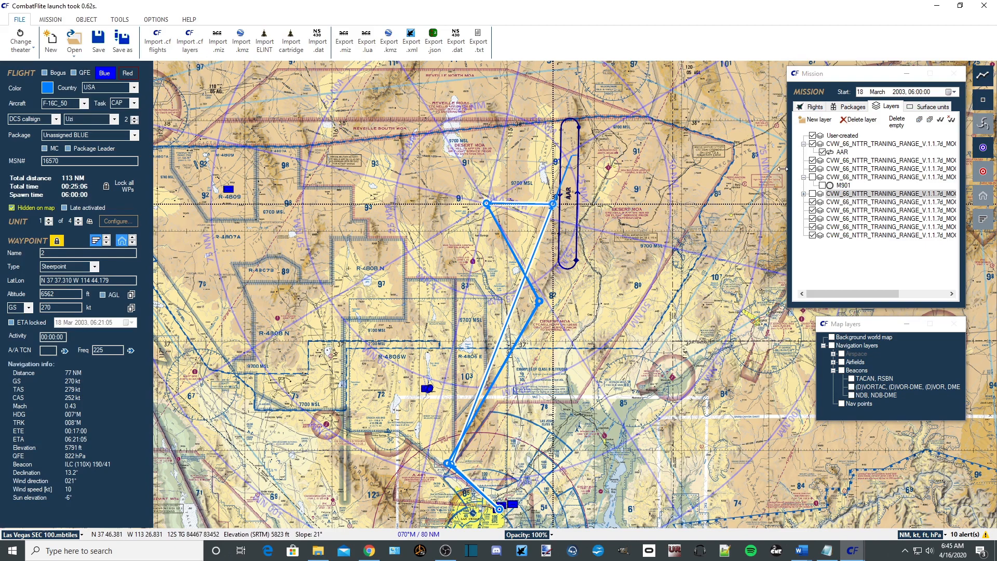
{"action": "left_click", "coordinate": [816, 108]}
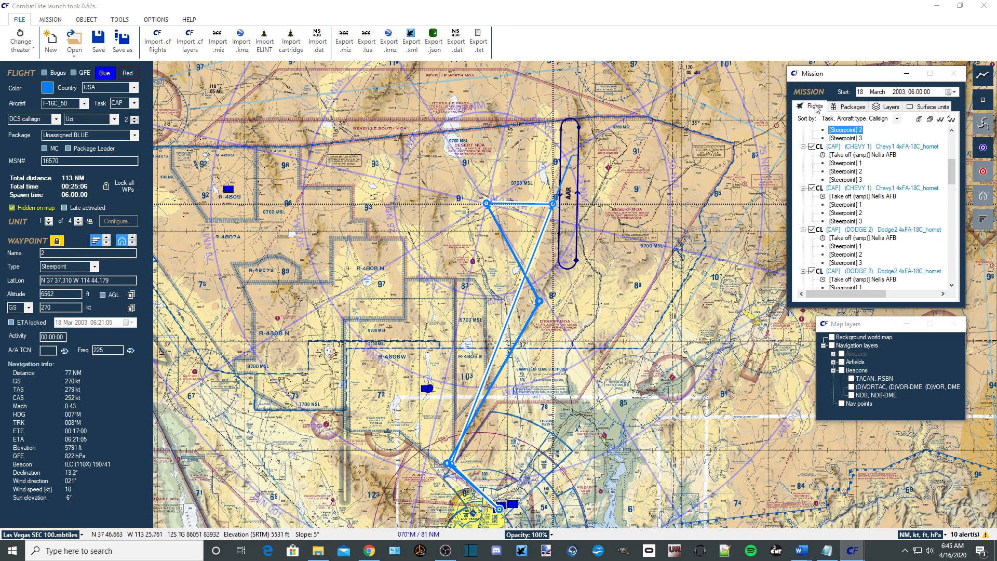
{"action": "left_click", "coordinate": [843, 107]}
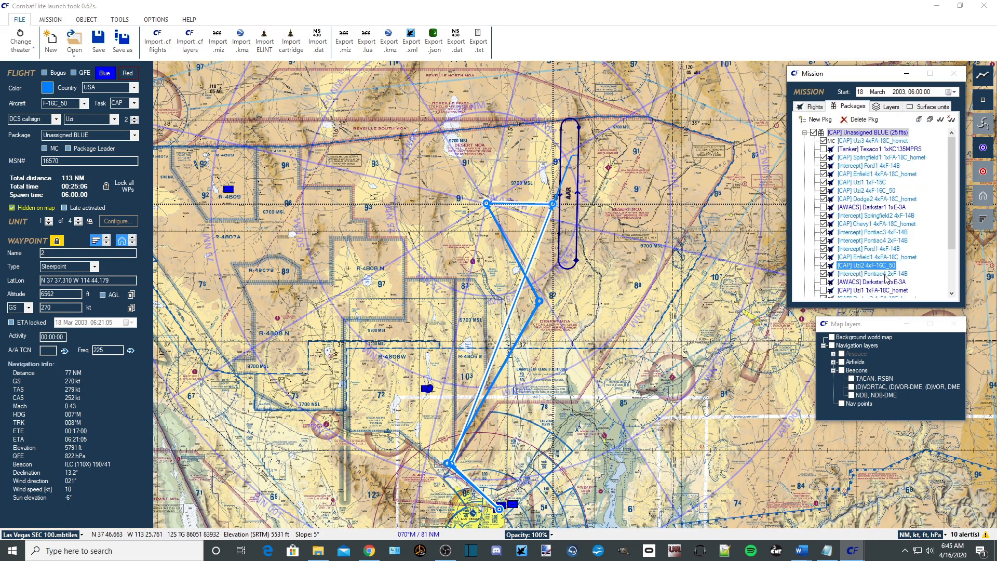
{"action": "left_click", "coordinate": [823, 267]}
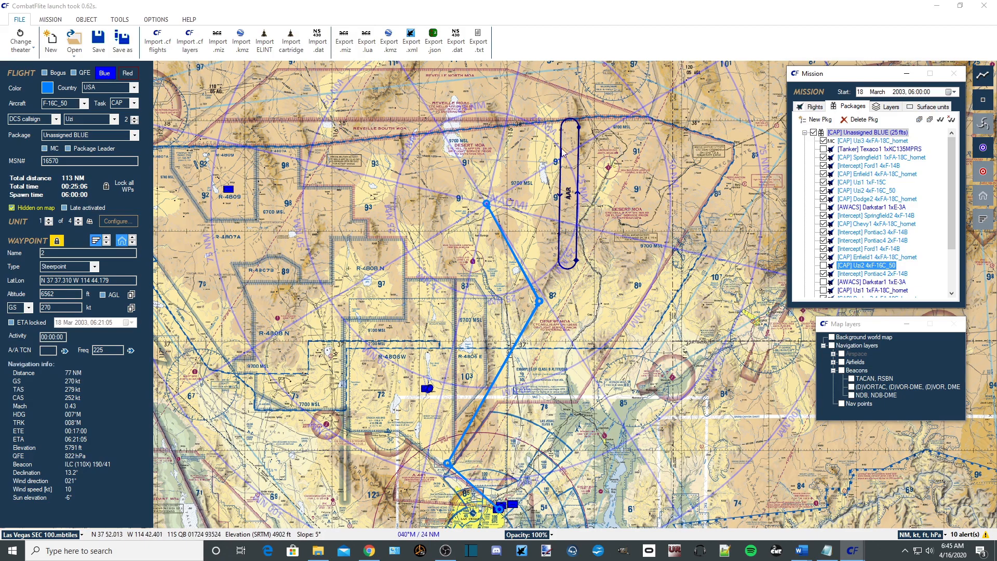
Add a new empty layer to the mission's layer list
{"action": "left_click_drag", "start_coordinate": [423, 326], "coordinate": [496, 336]}
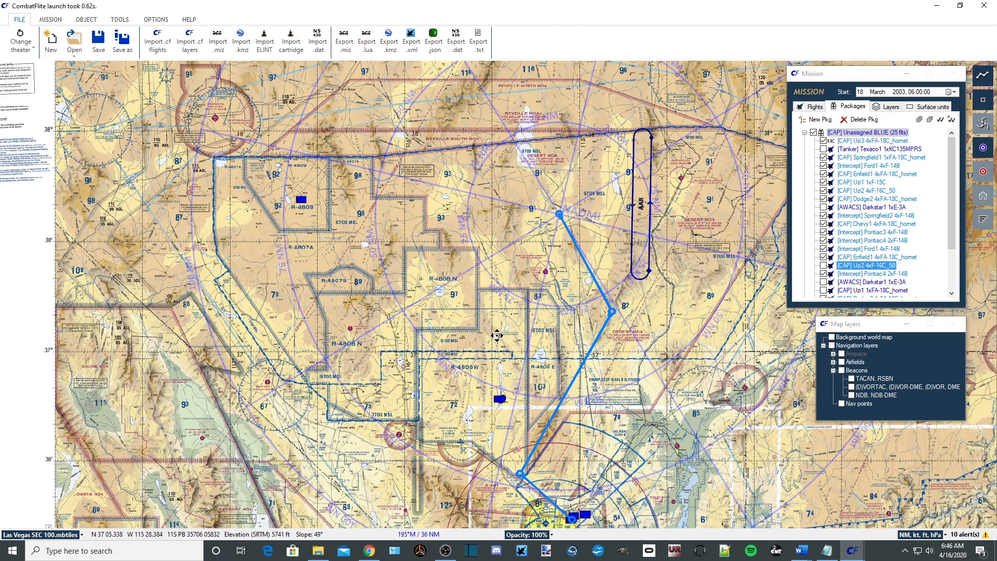
{"action": "left_click", "coordinate": [888, 108]}
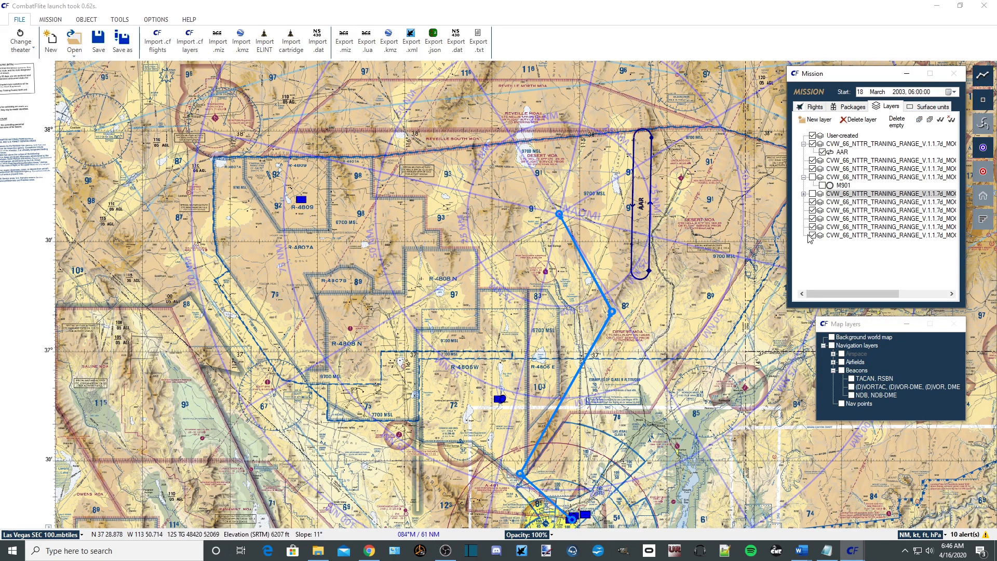
{"action": "left_click_drag", "start_coordinate": [517, 302], "coordinate": [561, 306]}
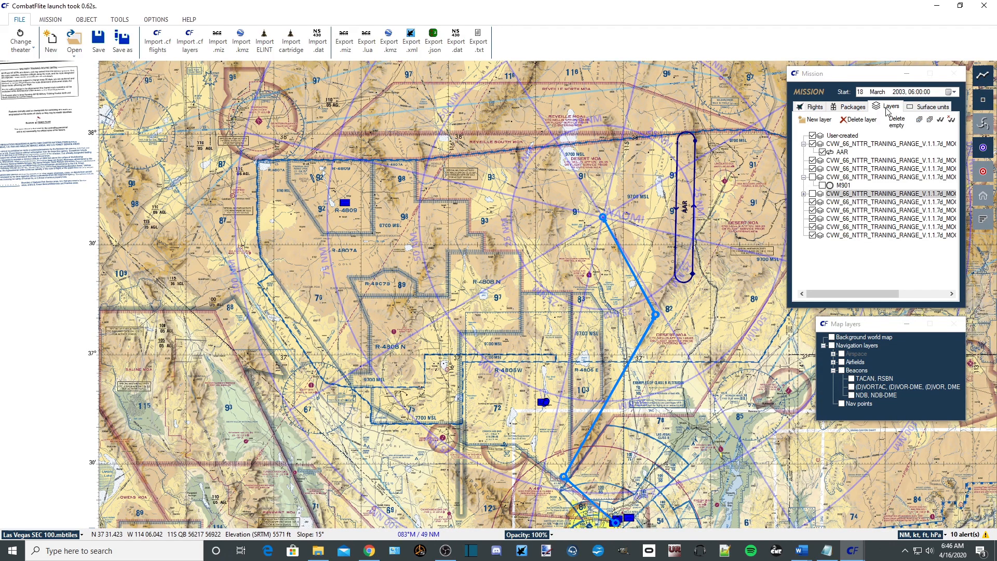
{"action": "left_click", "coordinate": [814, 119]}
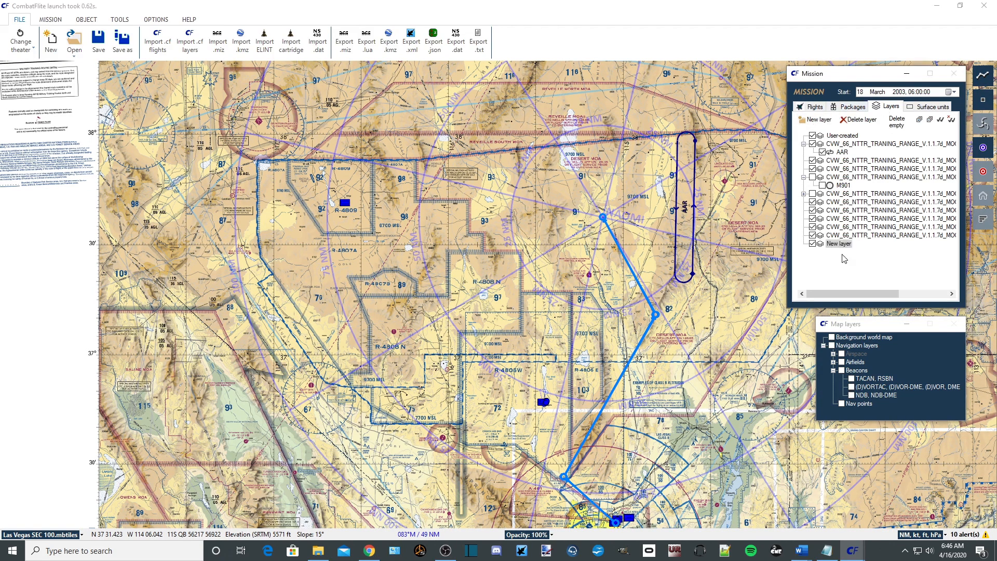
Draw a closed four-point polygon south of Reveille South MOA, with opposite corners at about N 37 57 W 115 18 and N 37 16 W 116 00
{"action": "scroll", "coordinate": [555, 227], "scroll_direction": "up", "scroll_amount": 2}
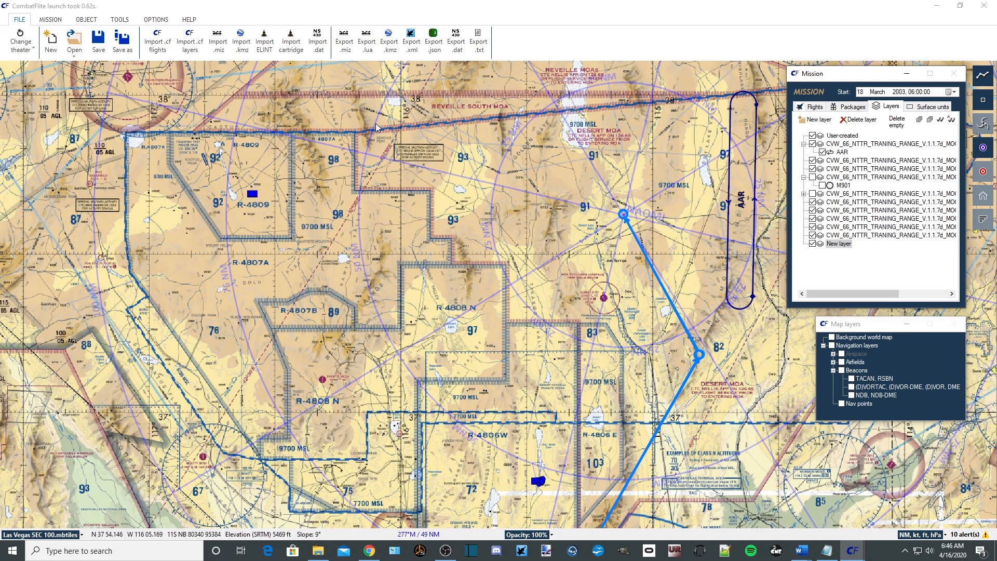
{"action": "left_click", "coordinate": [86, 22]}
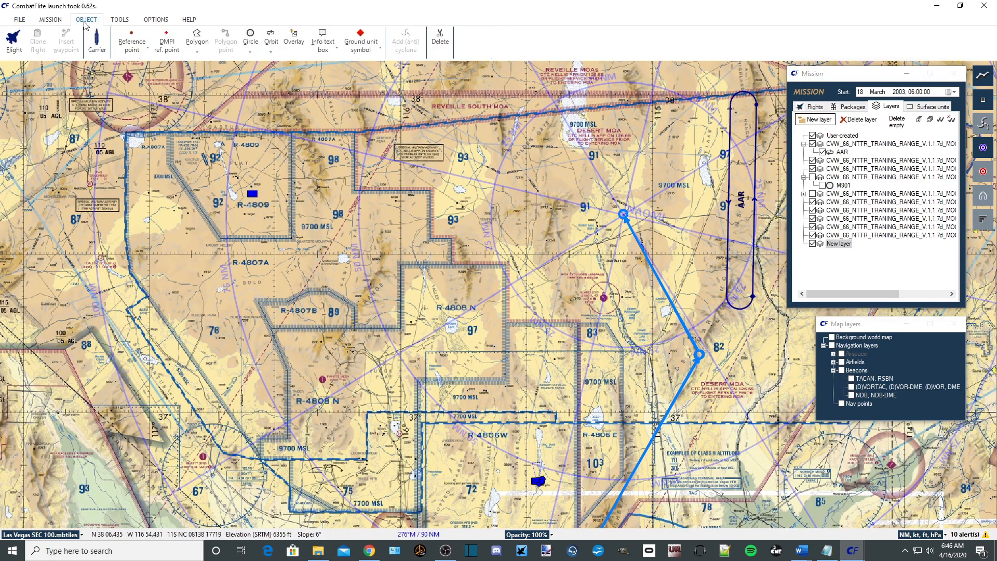
{"action": "left_click", "coordinate": [199, 45]}
{"action": "left_click", "coordinate": [225, 87]}
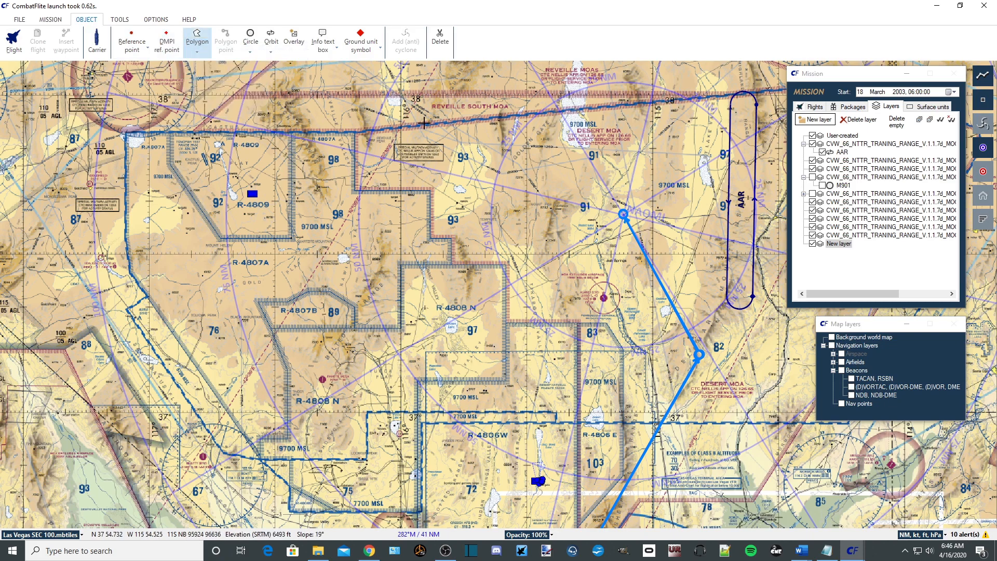
{"action": "left_click", "coordinate": [575, 110]}
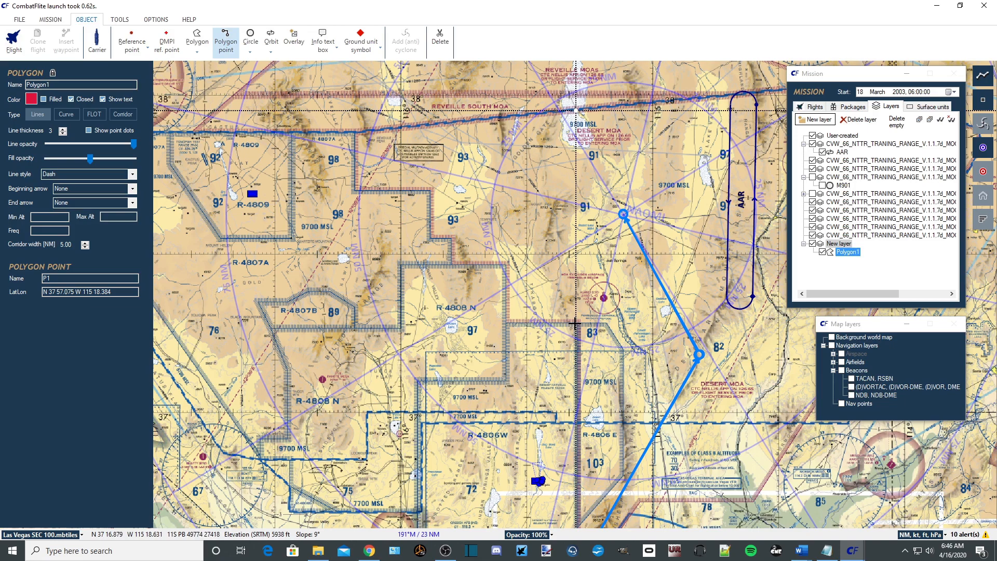
{"action": "left_click", "coordinate": [575, 322]}
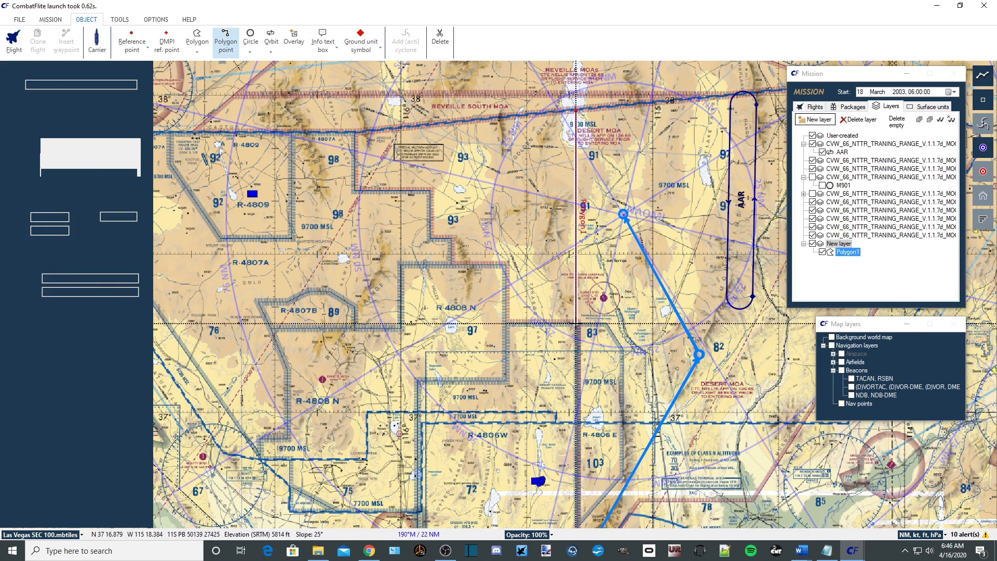
{"action": "left_click", "coordinate": [400, 325]}
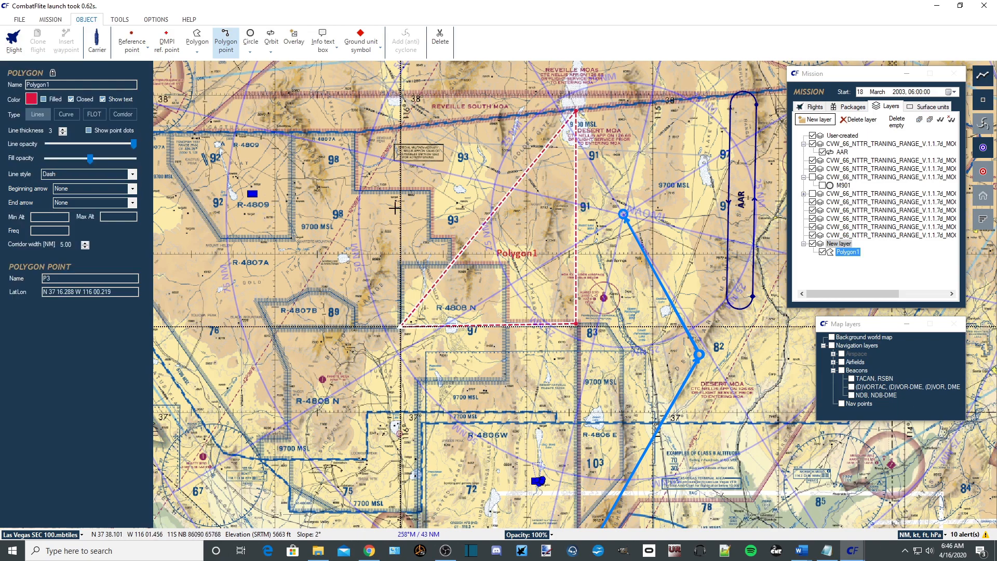
{"action": "left_click", "coordinate": [401, 125]}
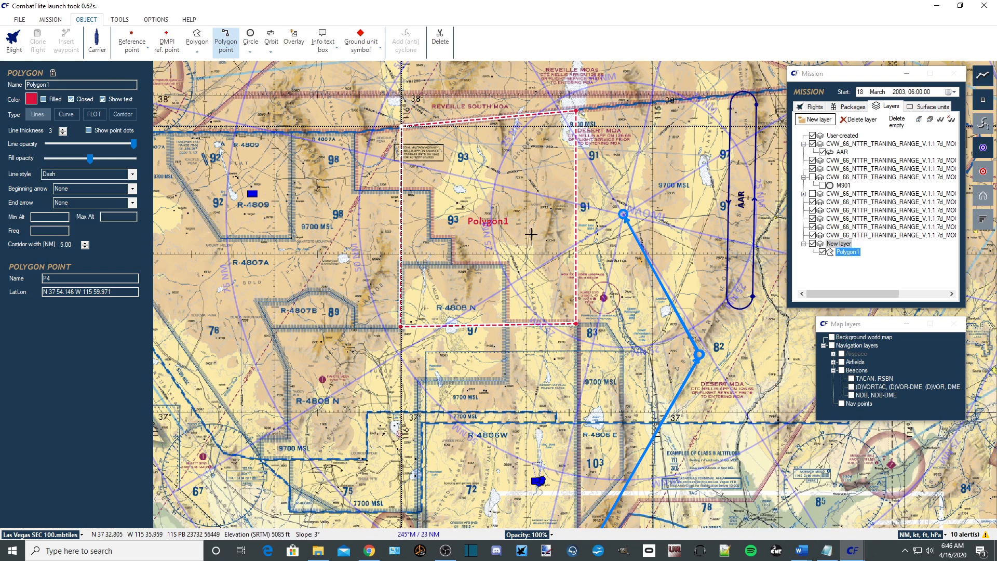
Name the polygon MOA CENTER and set its color to light cyan (red 128, green 255, blue 255)
{"action": "double_click", "coordinate": [27, 85]}
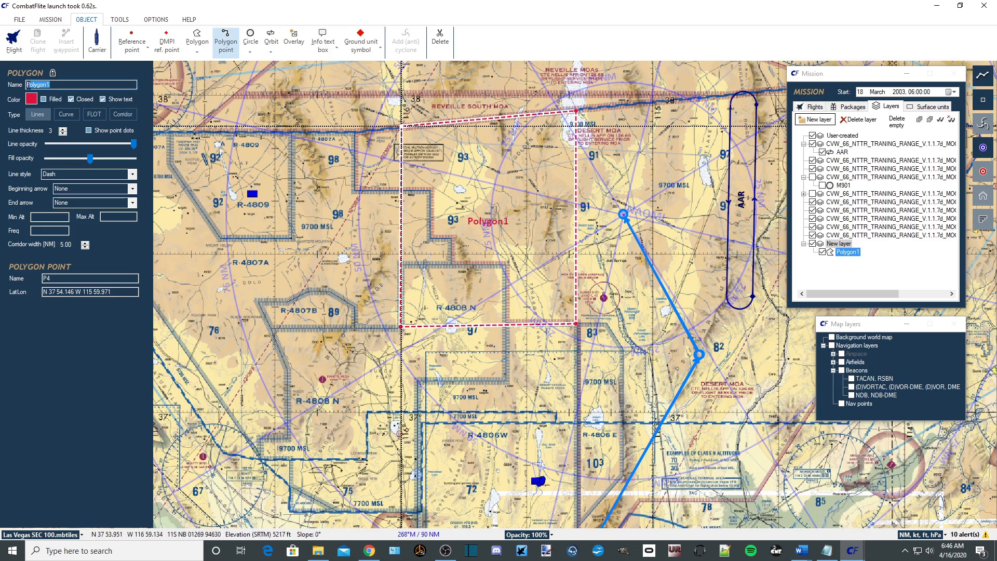
{"action": "type", "text": "MOA CENTER"}
{"action": "left_click", "coordinate": [31, 99]}
{"action": "left_click", "coordinate": [446, 154]}
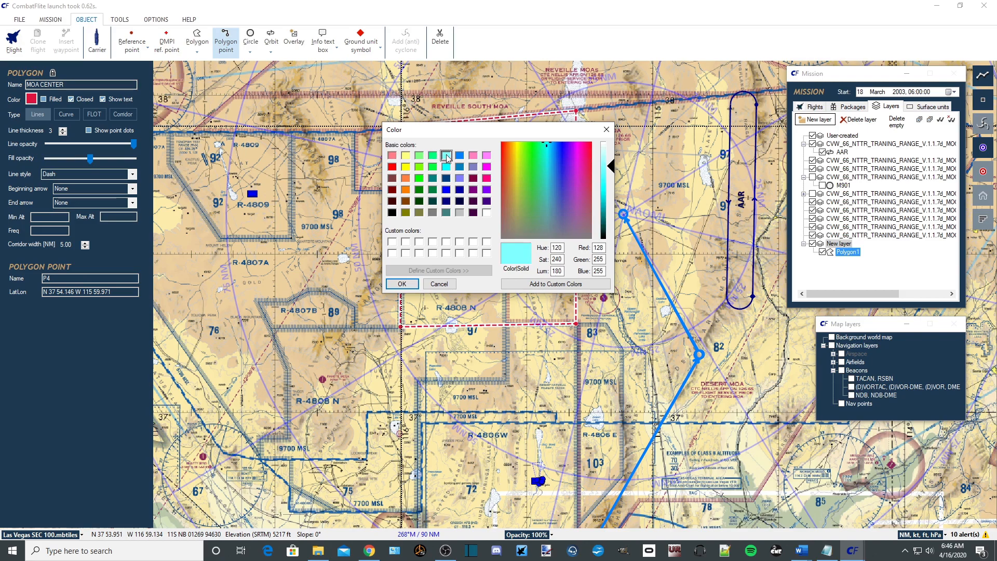
{"action": "left_click", "coordinate": [402, 283]}
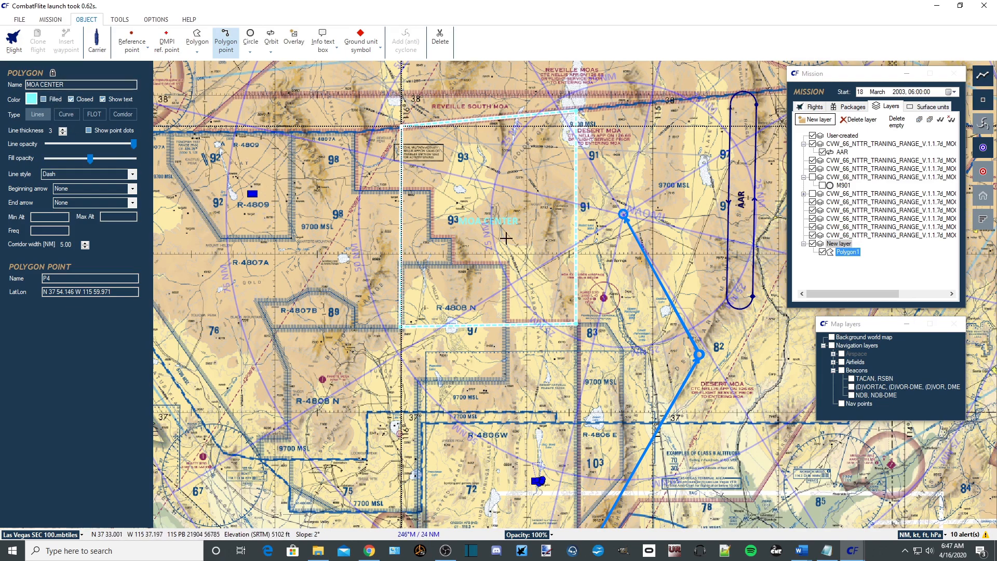
Fill the MOA CENTER polygon, turn off its text, set its line style to Solid and finish drawing it
{"action": "left_click", "coordinate": [43, 99]}
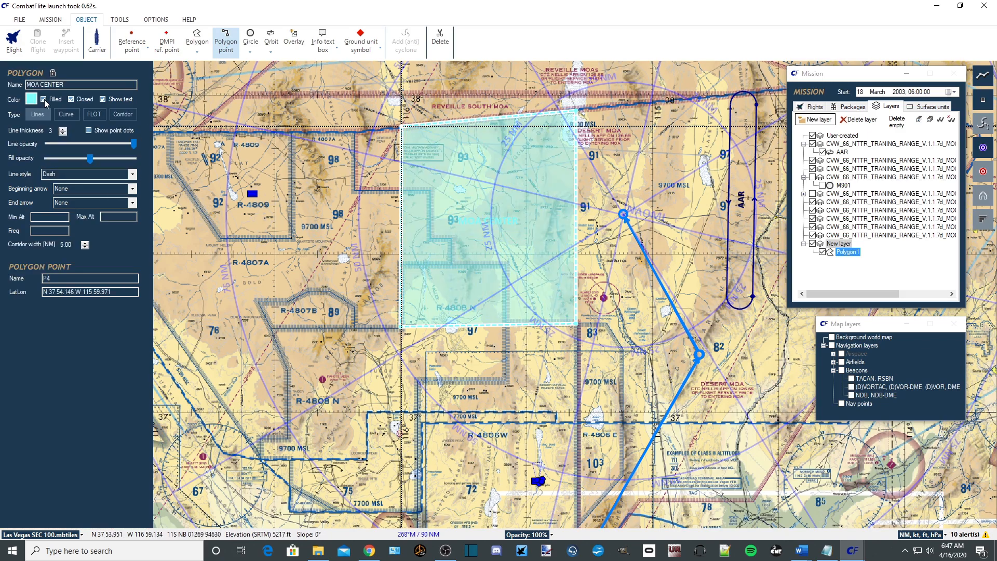
{"action": "left_click", "coordinate": [104, 98]}
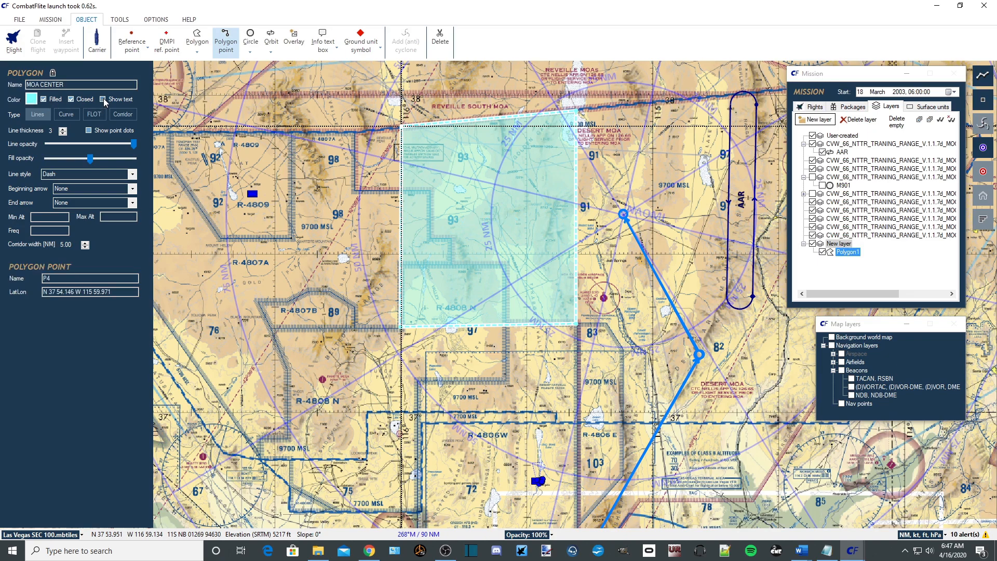
{"action": "left_click", "coordinate": [133, 174]}
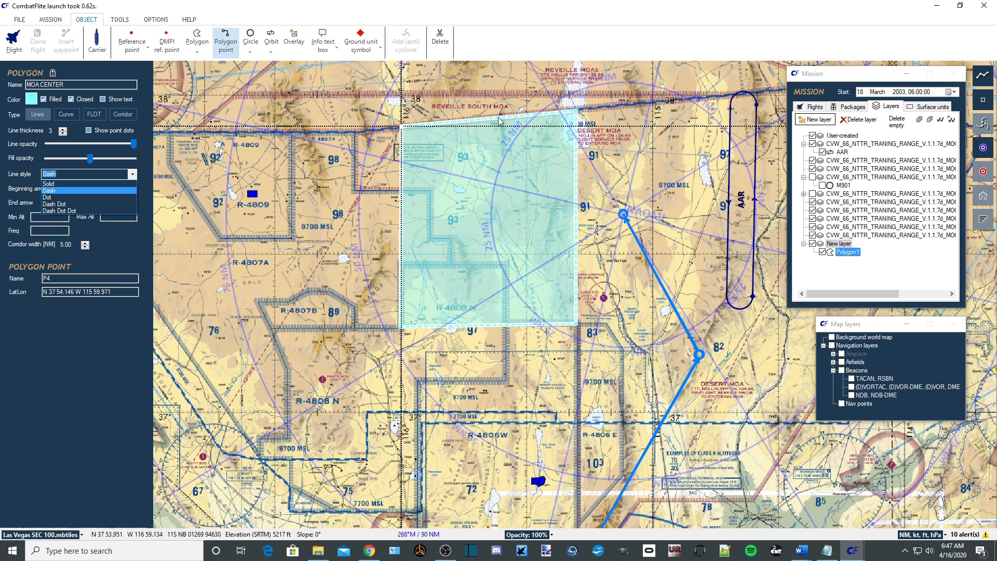
{"action": "left_click", "coordinate": [61, 184]}
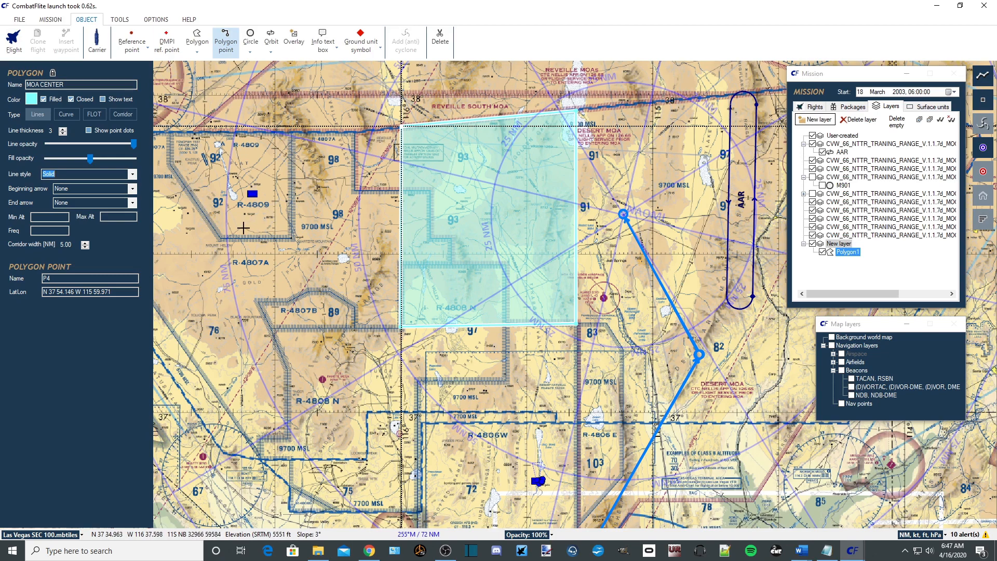
{"action": "left_click", "coordinate": [199, 39]}
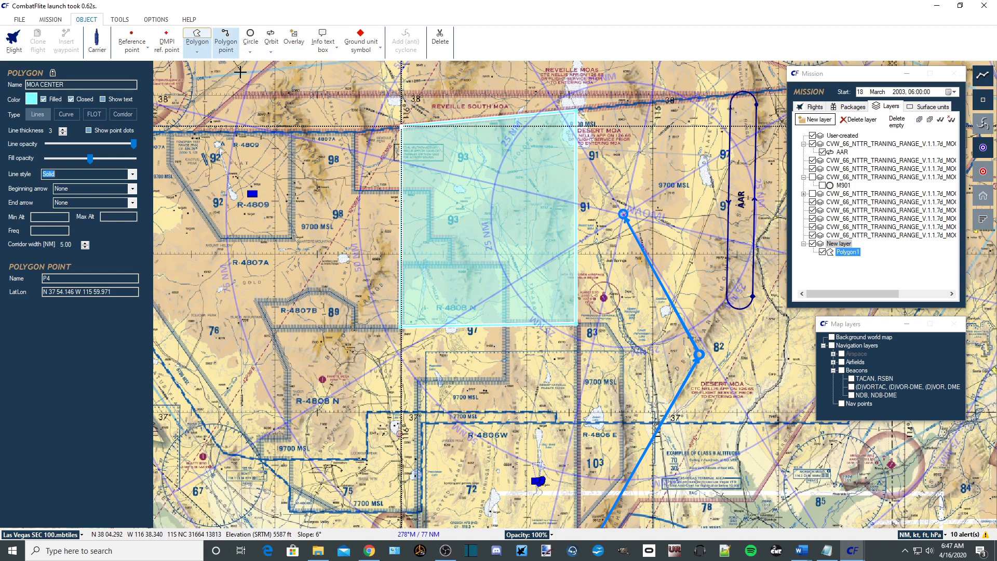
{"action": "left_click", "coordinate": [197, 37]}
{"action": "left_click", "coordinate": [198, 37]}
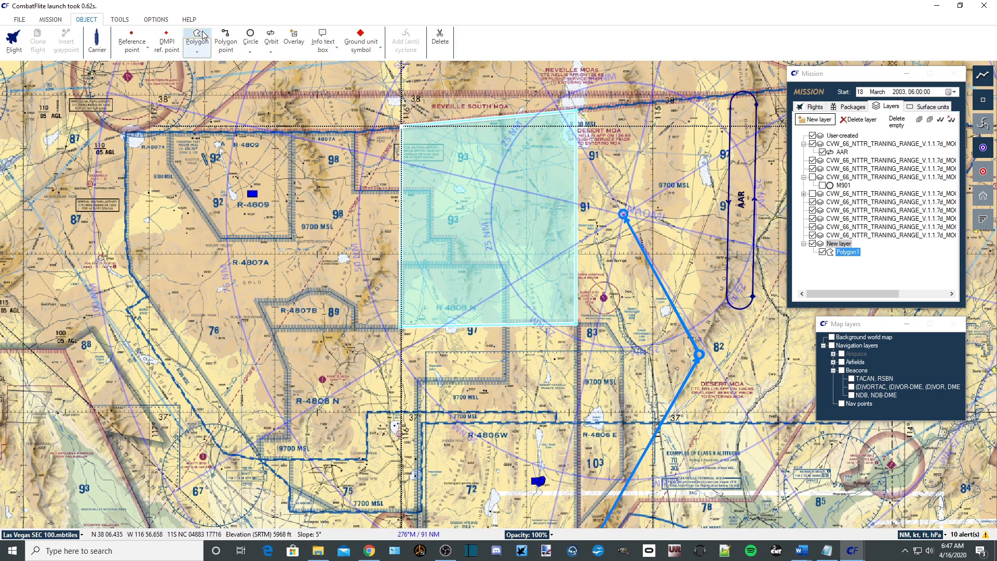
{"action": "left_click", "coordinate": [198, 37]}
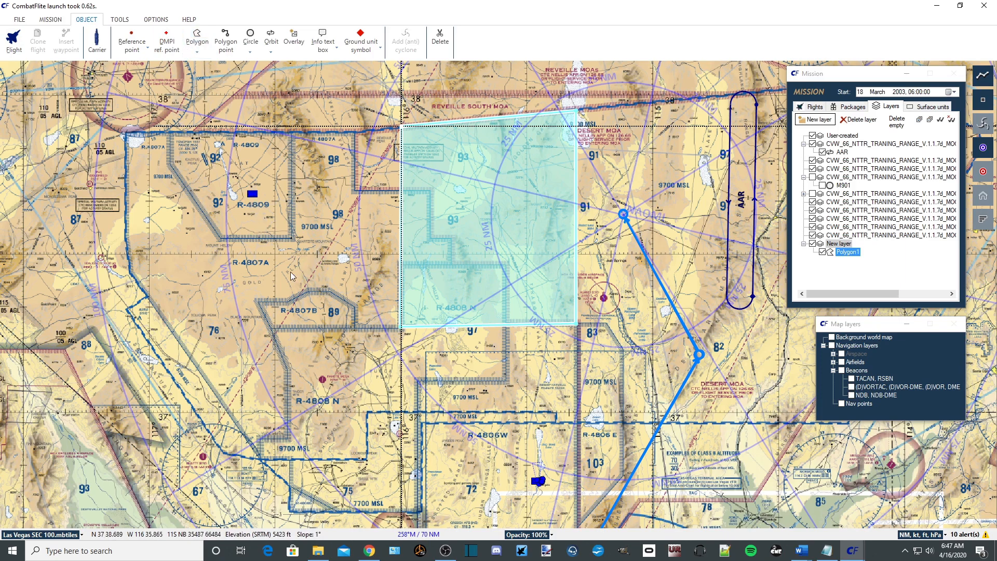
Add another new layer and place an info text box on it inside the lower part of the MOA CENTER polygon
{"action": "left_click_drag", "start_coordinate": [409, 211], "coordinate": [451, 220]}
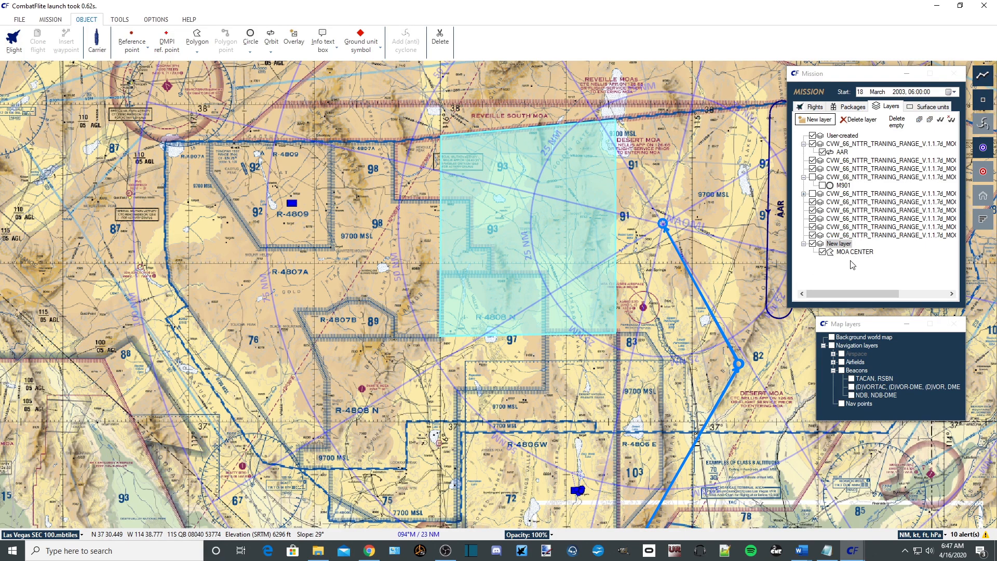
{"action": "left_click", "coordinate": [815, 120]}
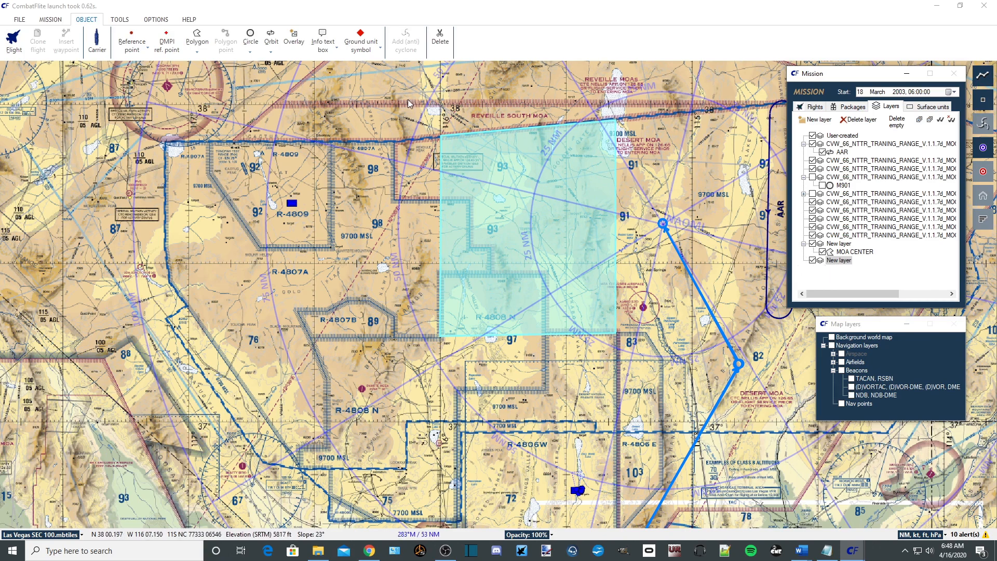
{"action": "left_click", "coordinate": [330, 35]}
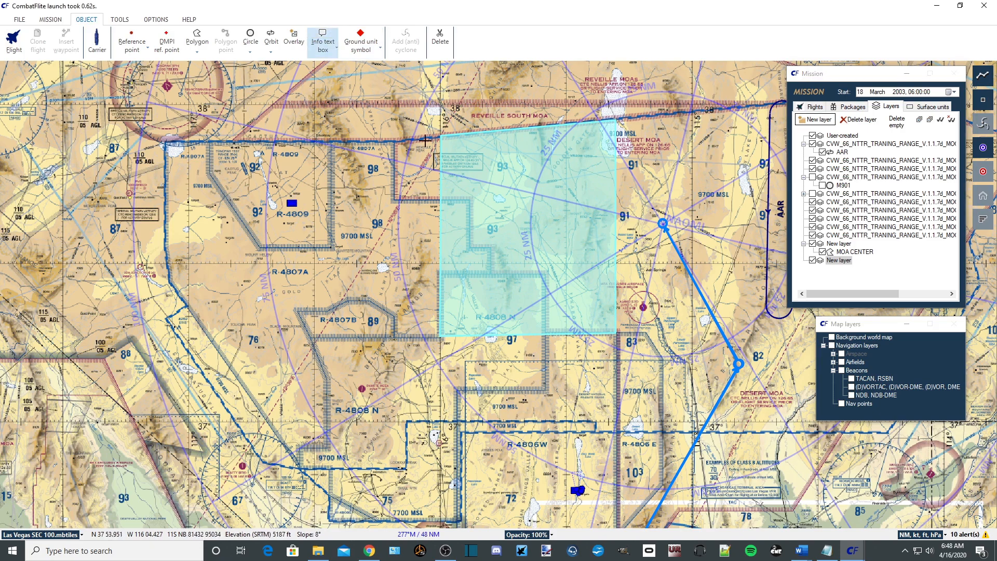
{"action": "left_click", "coordinate": [474, 290]}
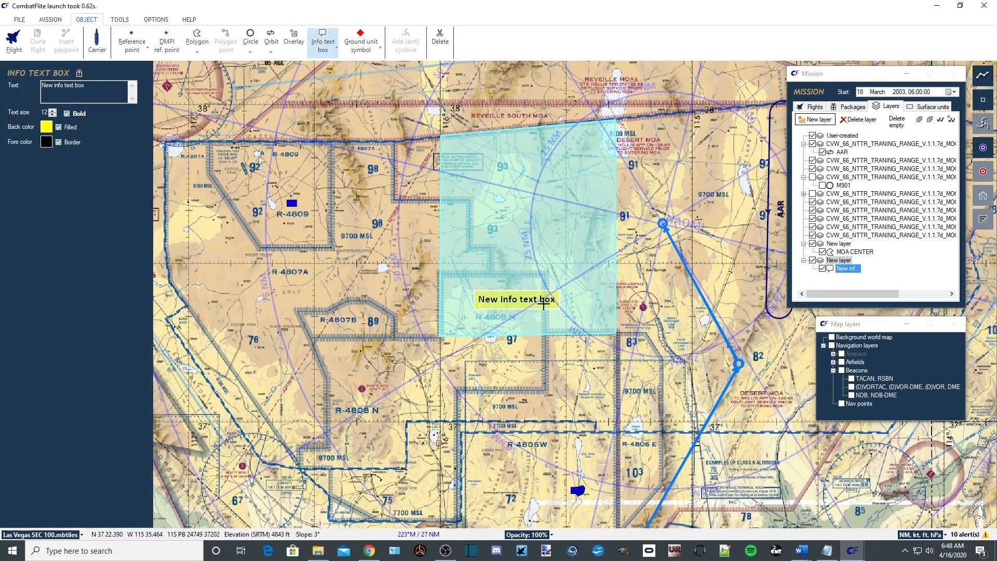
Set the info box text to MOA CENTER and its text size to 14
{"action": "left_click_drag", "start_coordinate": [114, 100], "coordinate": [7, 89]}
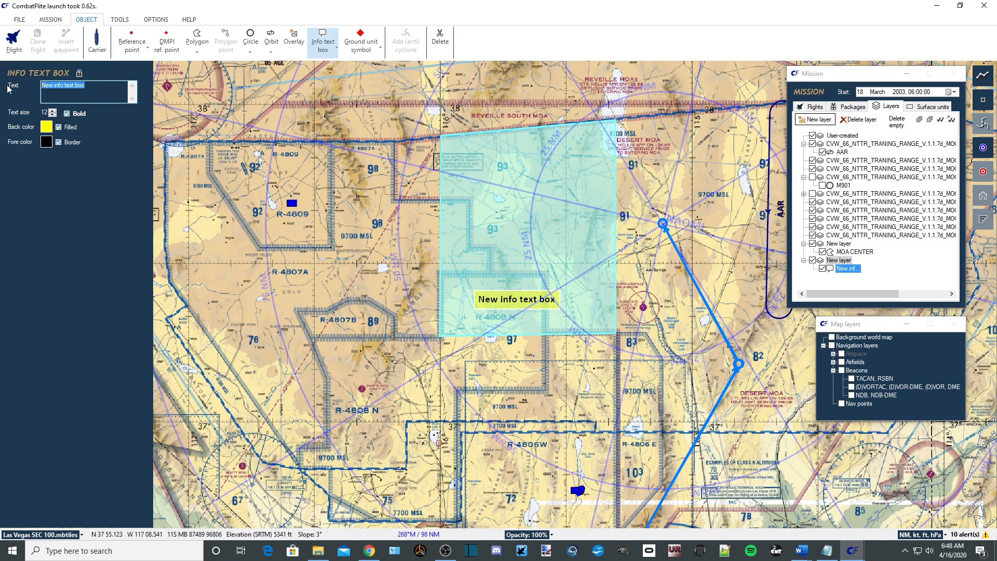
{"action": "type", "text": "MOA CENTER"}
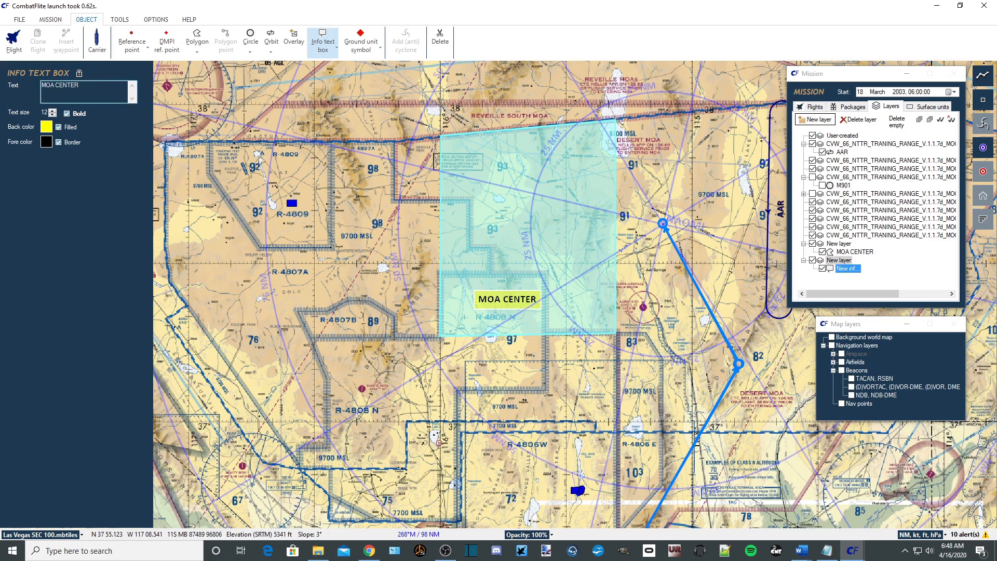
{"action": "left_click", "coordinate": [52, 110]}
{"action": "left_click", "coordinate": [52, 111]}
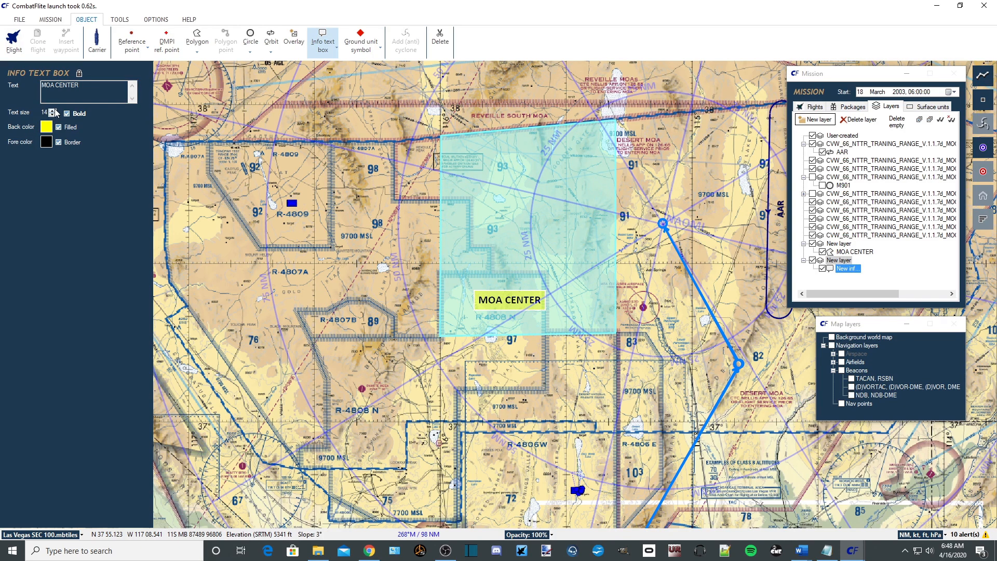
Set the back color of the MOA CENTER info text box to black and finish placing info boxes
{"action": "left_click", "coordinate": [46, 127]}
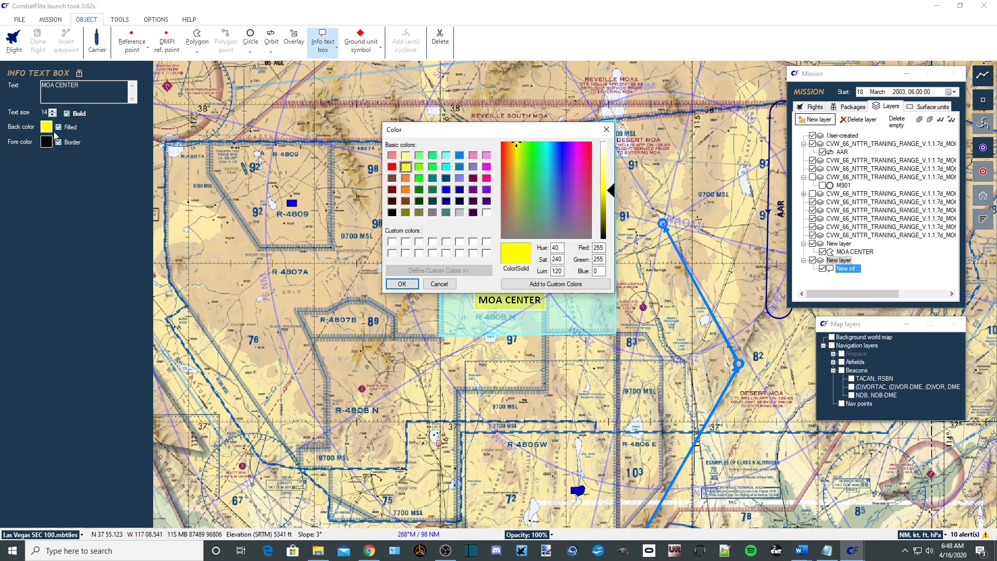
{"action": "left_click", "coordinate": [392, 212]}
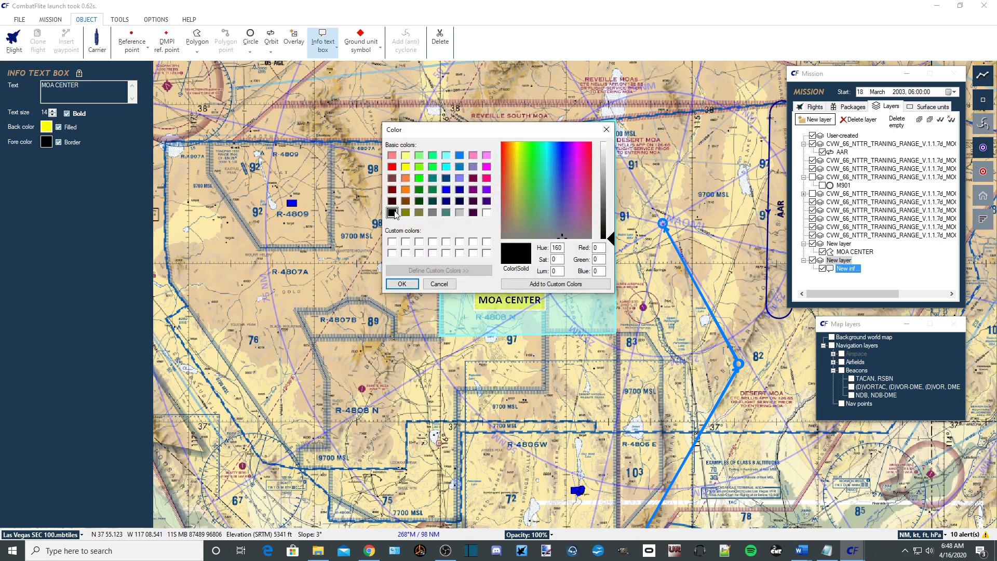
{"action": "left_click", "coordinate": [403, 283]}
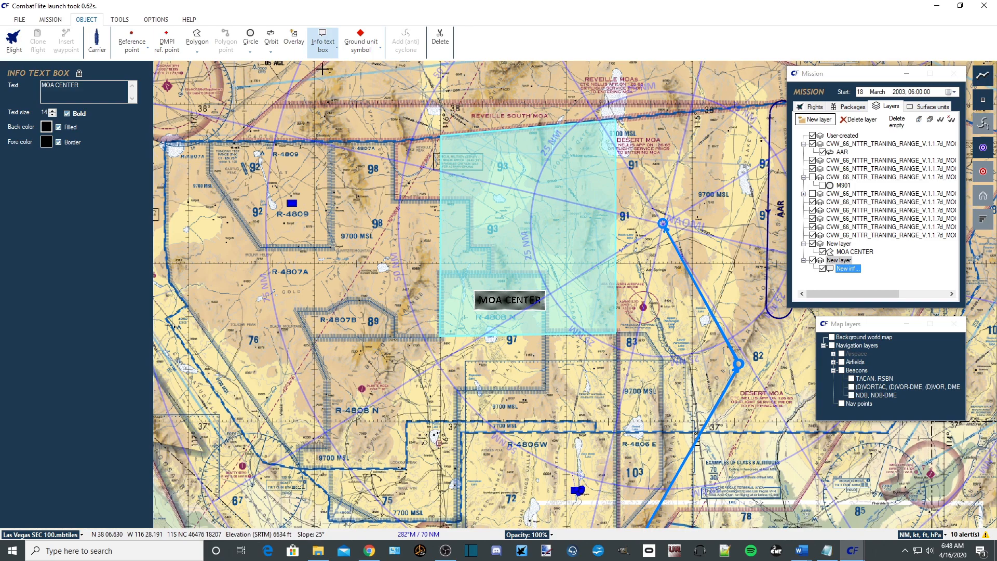
{"action": "left_click", "coordinate": [322, 42]}
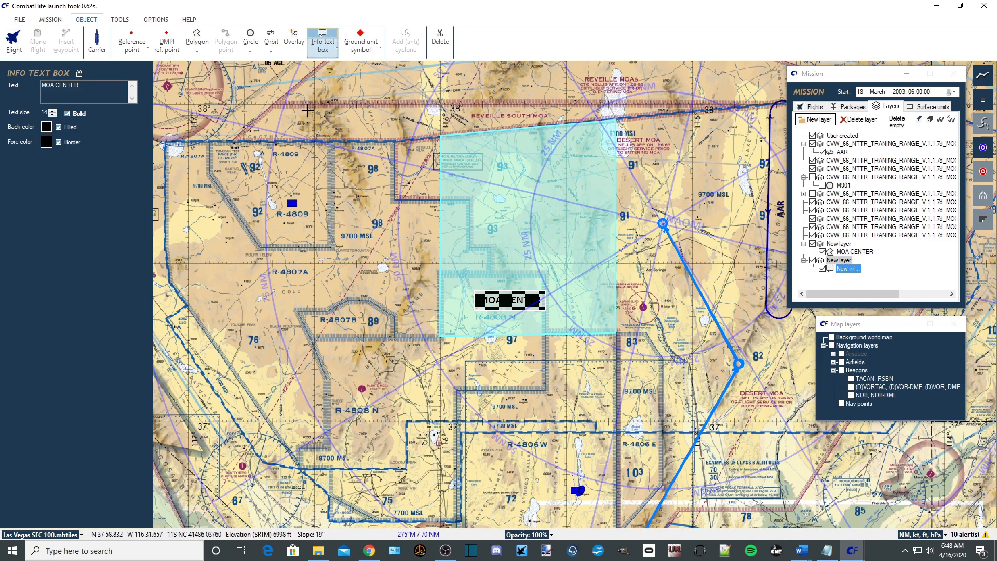
{"action": "left_click", "coordinate": [322, 42]}
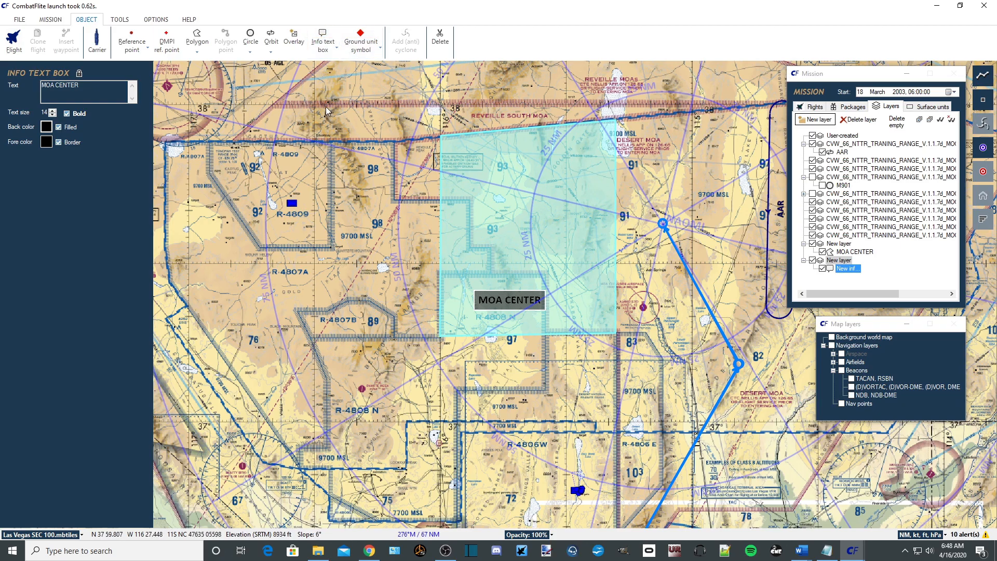
Insert a waypoint after Steerpoint 3 of the first DOODGE 2 flight, near the middle of the MOA CENTER area
{"action": "left_click_drag", "start_coordinate": [365, 276], "coordinate": [243, 235]}
{"action": "scroll", "coordinate": [358, 273], "scroll_direction": "down", "scroll_amount": 1}
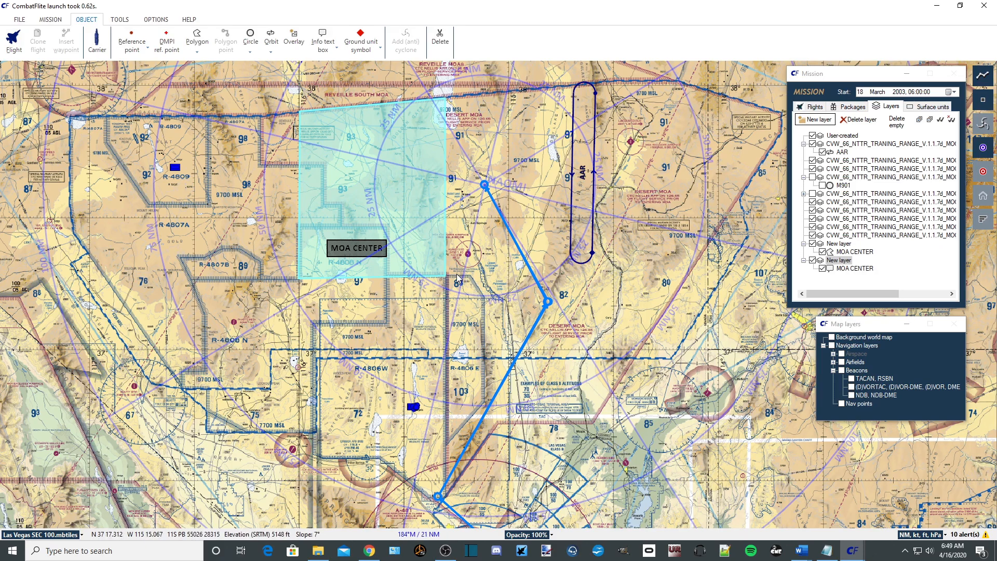
{"action": "left_click_drag", "start_coordinate": [265, 308], "coordinate": [319, 335]}
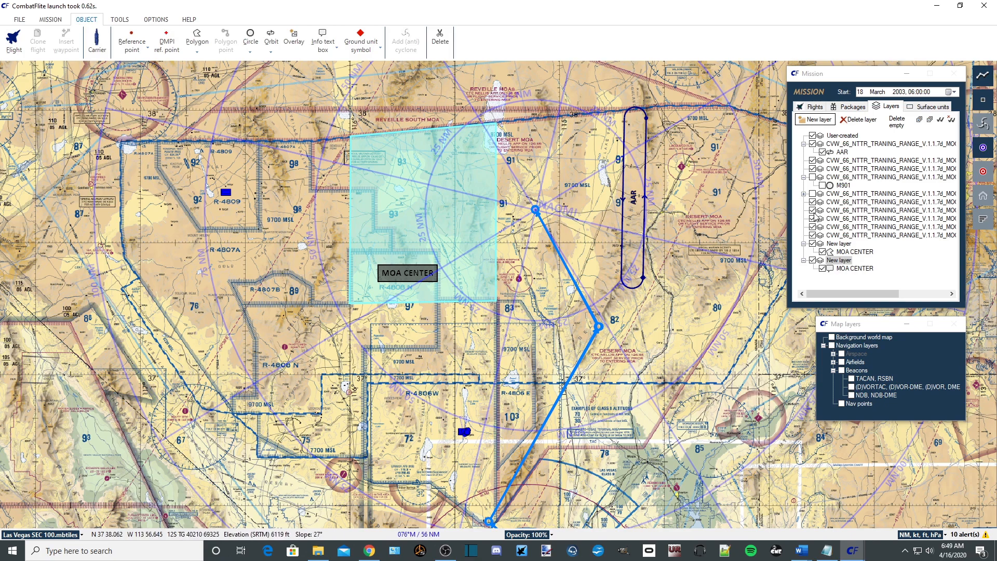
{"action": "left_click", "coordinate": [814, 106]}
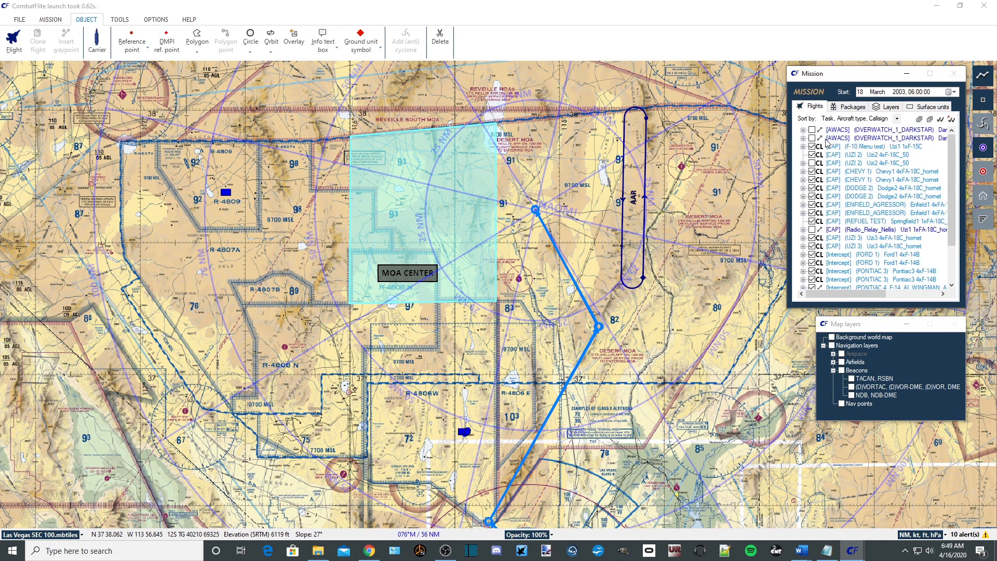
{"action": "left_click", "coordinate": [880, 190]}
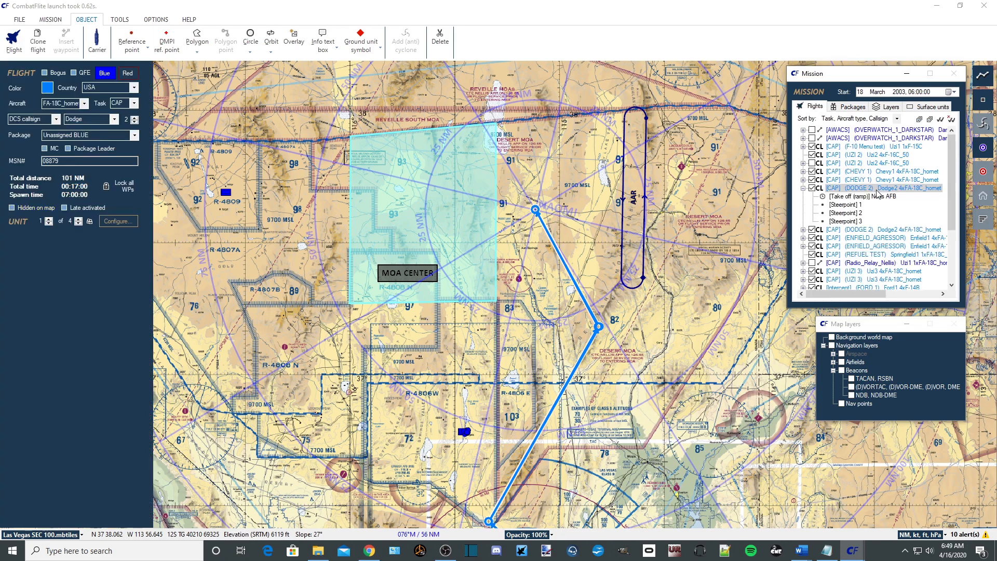
{"action": "left_click", "coordinate": [846, 221]}
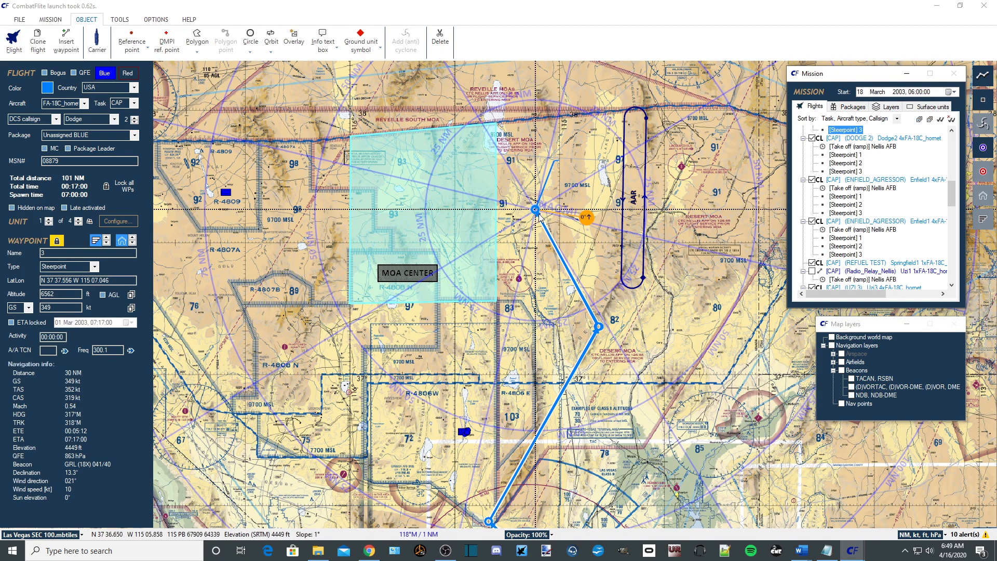
{"action": "left_click", "coordinate": [67, 47]}
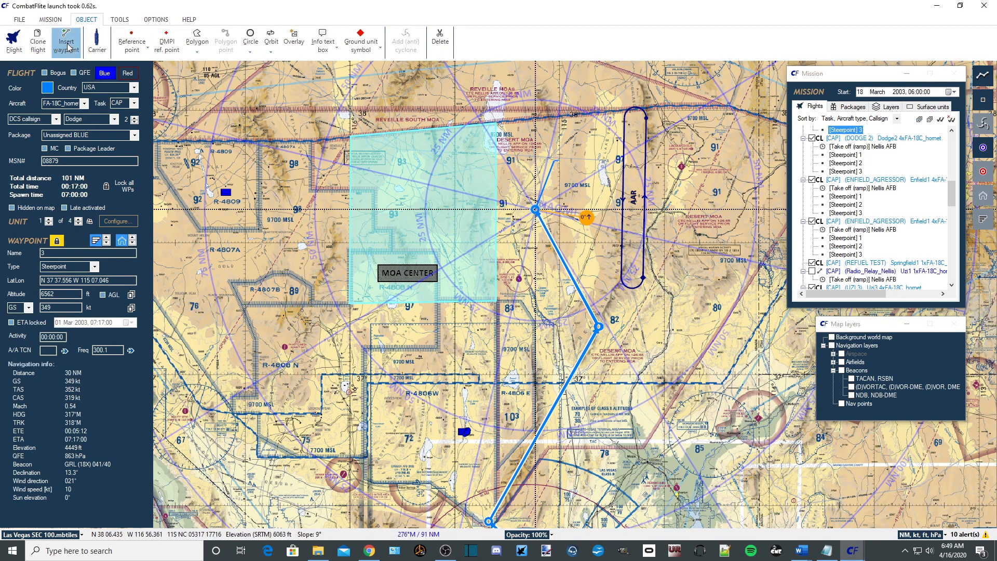
{"action": "left_click", "coordinate": [418, 214]}
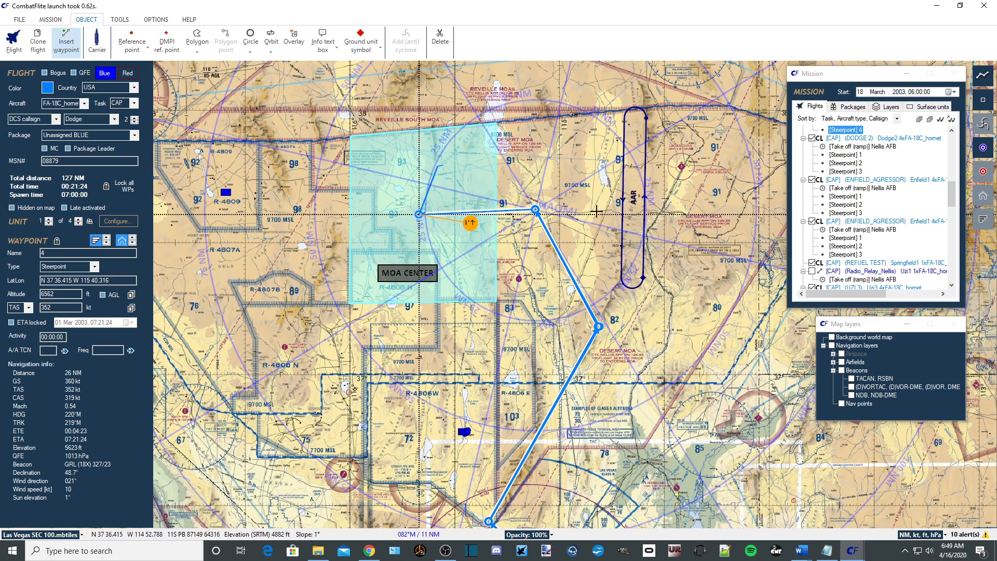
{"action": "left_click", "coordinate": [66, 42]}
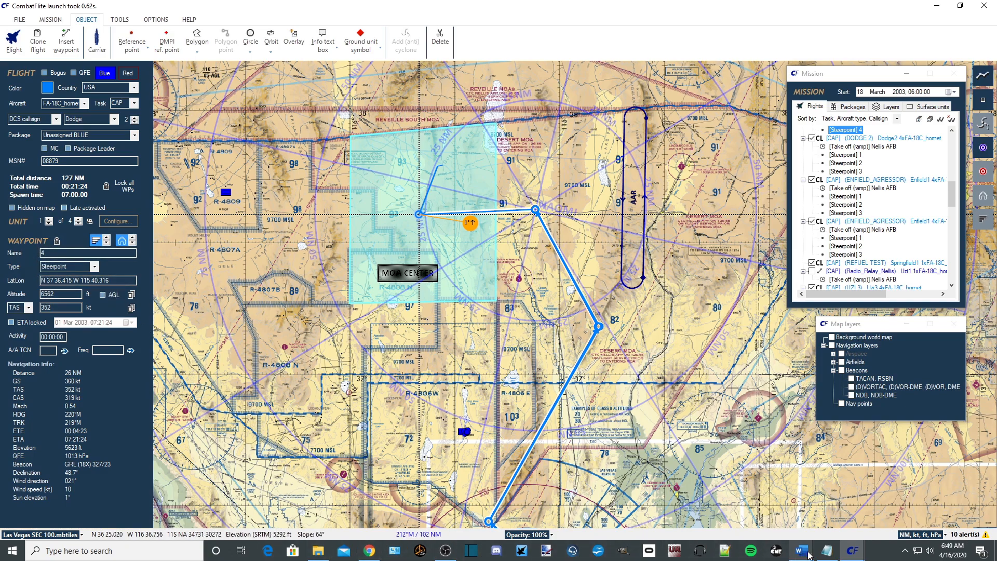
Switch to Notepad and record WP 4 with its copied coordinates N 37 36.415 W 115 40.316 and the altitude 6562'
{"action": "left_click", "coordinate": [827, 550]}
{"action": "left_click_drag", "start_coordinate": [78, 93], "coordinate": [226, 89]}
{"action": "left_click", "coordinate": [117, 281]}
{"action": "key", "text": "ctrl+c"}
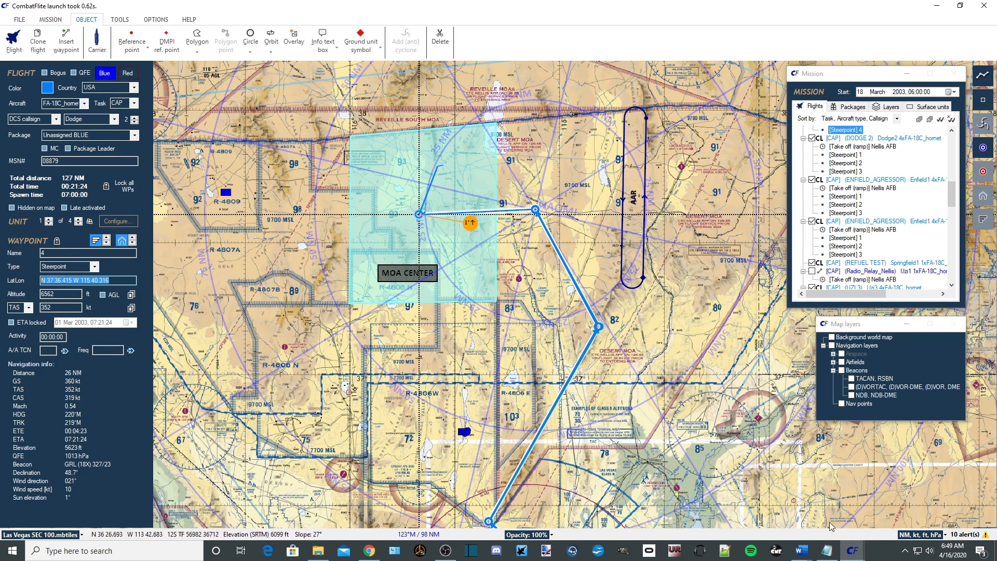
{"action": "left_click", "coordinate": [826, 551]}
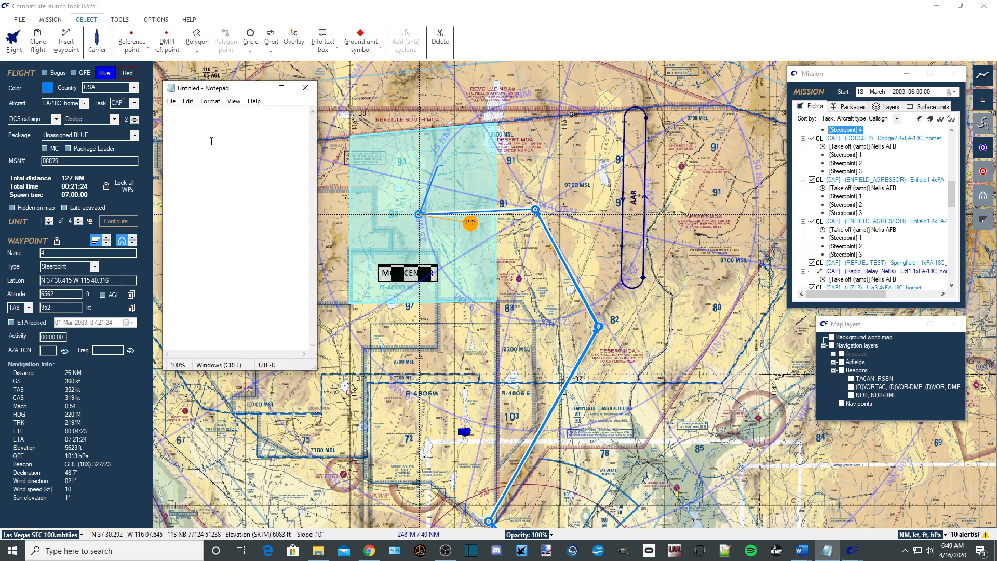
{"action": "type", "text": "WP 4"}
{"action": "key", "text": "ctrl+v"}
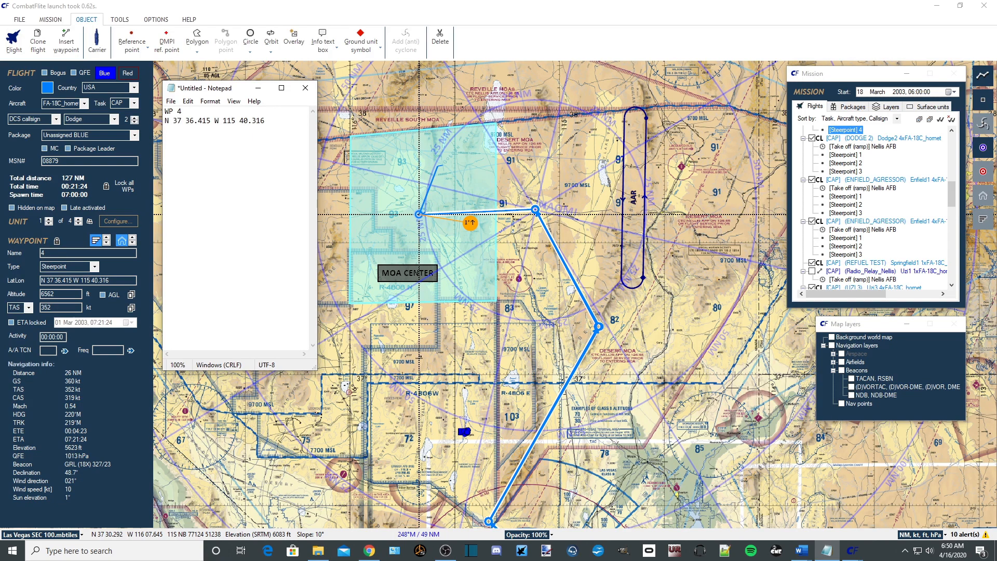
{"action": "type", "text": "6562"}
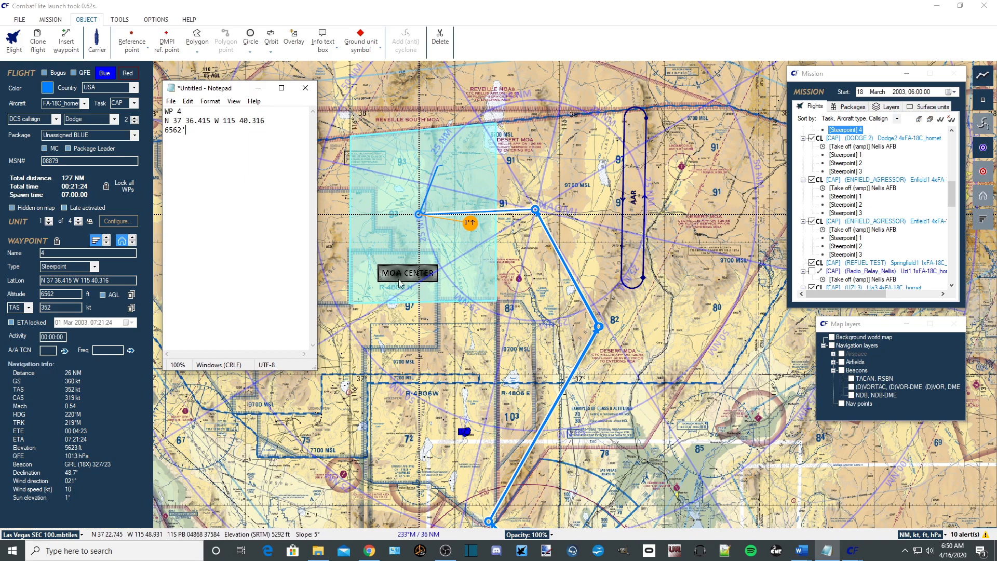
{"action": "left_click", "coordinate": [259, 88]}
{"action": "left_click", "coordinate": [292, 256]}
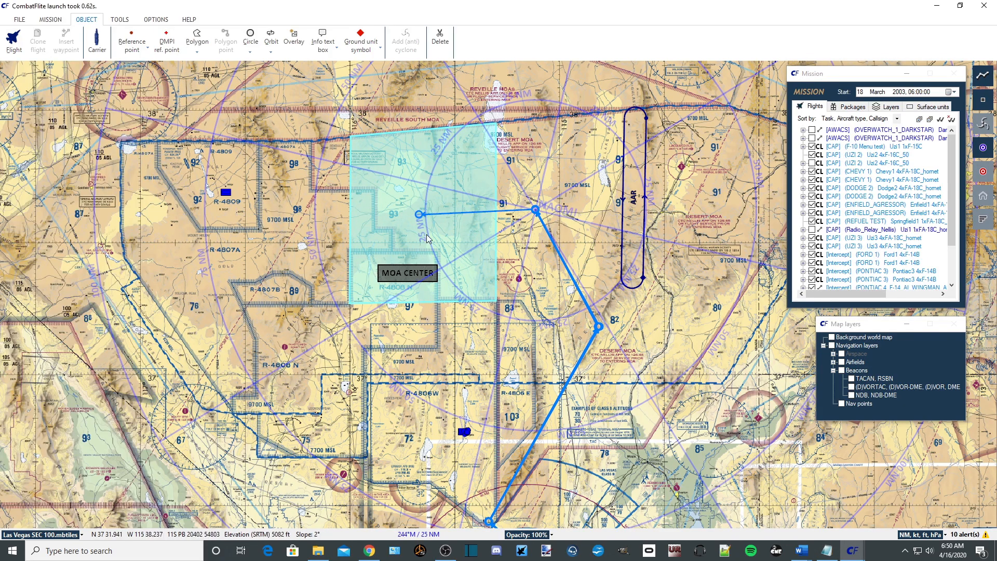
Insert four waypoints after Steerpoint 4 on the MOA CENTER corners, in the order northeast, northwest, southwest and southeast
{"action": "scroll", "coordinate": [426, 235], "scroll_direction": "up", "scroll_amount": 1}
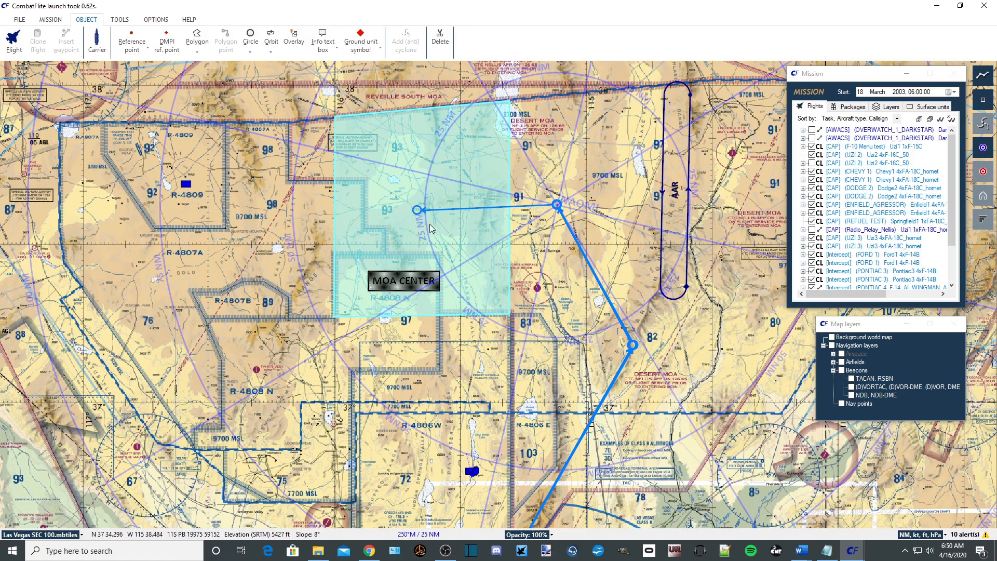
{"action": "left_click_drag", "start_coordinate": [282, 269], "coordinate": [305, 299]}
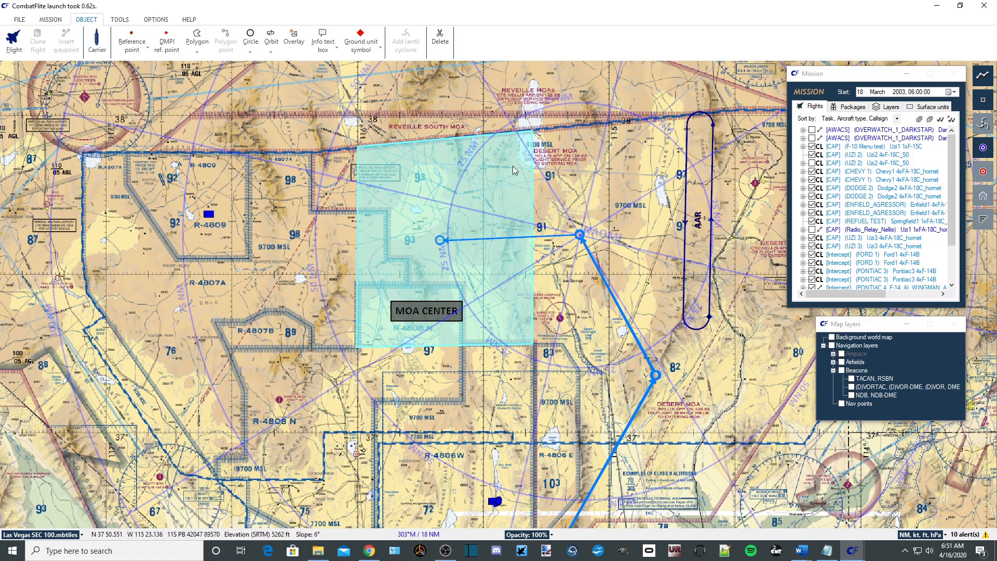
{"action": "scroll", "coordinate": [462, 245], "scroll_direction": "down", "scroll_amount": 1}
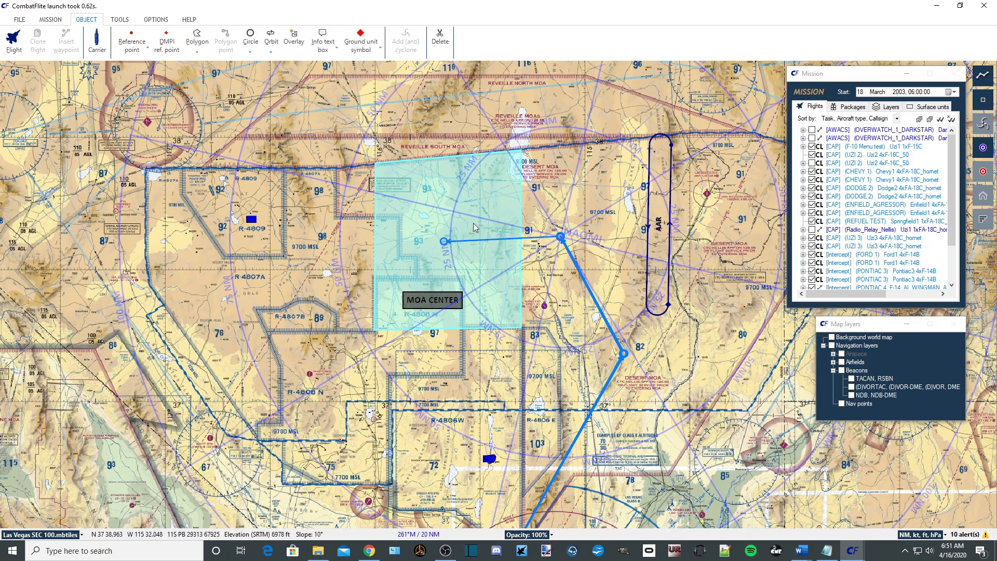
{"action": "left_click", "coordinate": [444, 242]}
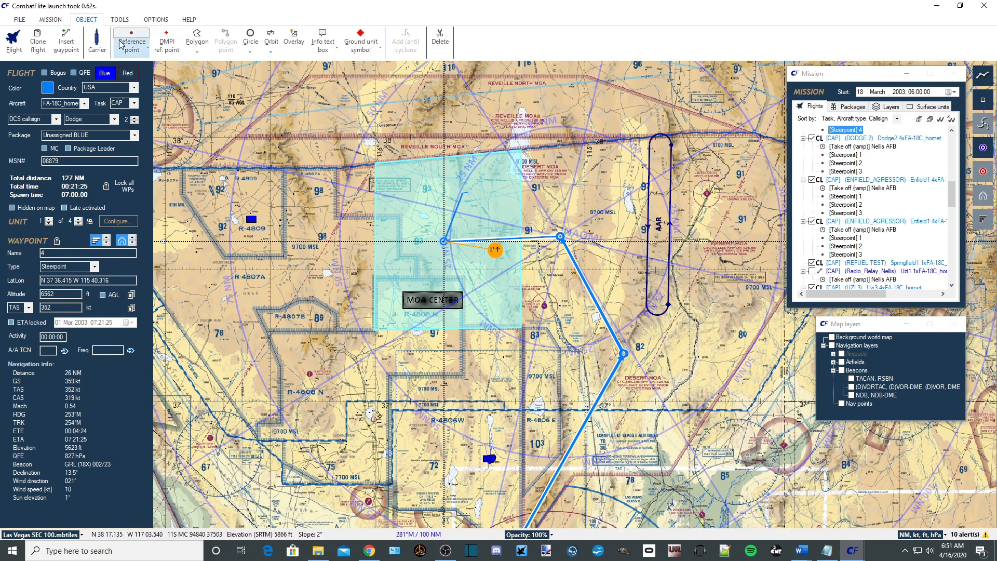
{"action": "left_click", "coordinate": [74, 42]}
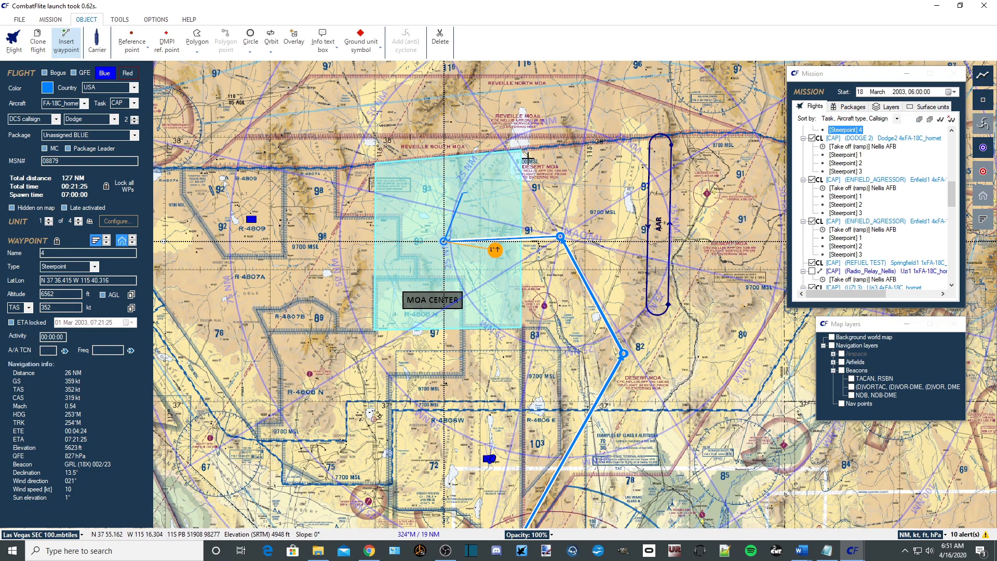
{"action": "scroll", "coordinate": [521, 155], "scroll_direction": "up", "scroll_amount": 2}
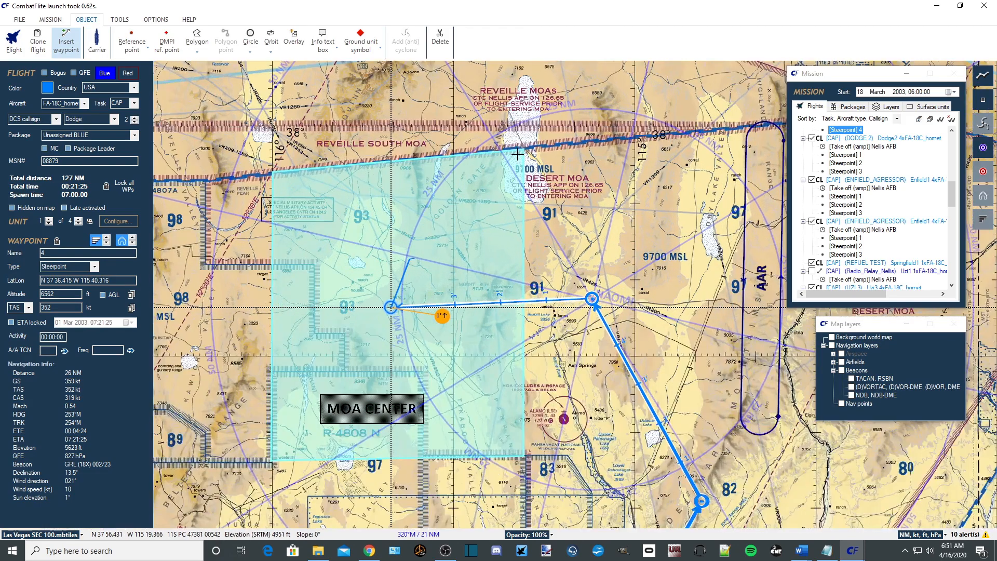
{"action": "scroll", "coordinate": [518, 154], "scroll_direction": "down", "scroll_amount": 1}
{"action": "left_click", "coordinate": [522, 149]}
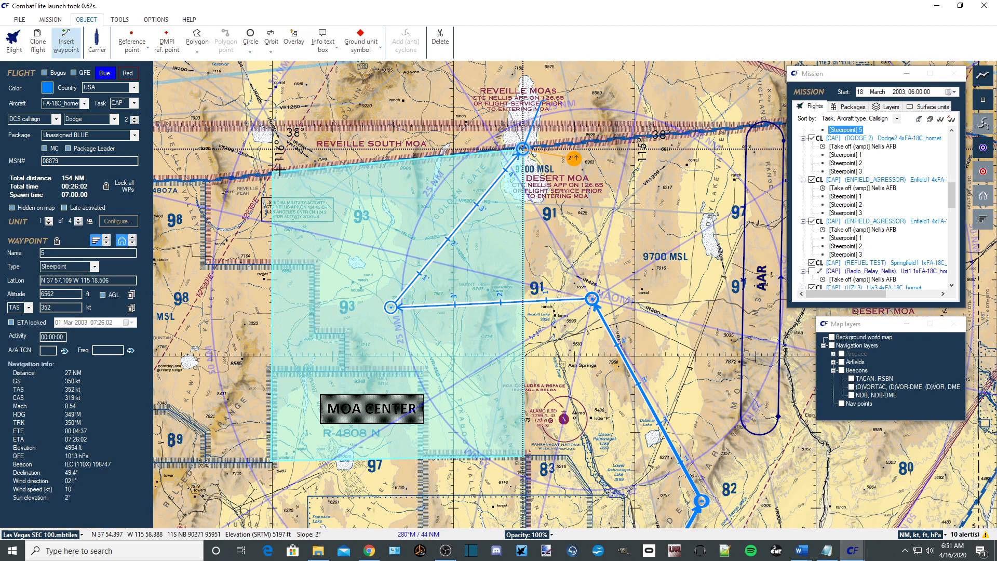
{"action": "left_click", "coordinate": [270, 172]}
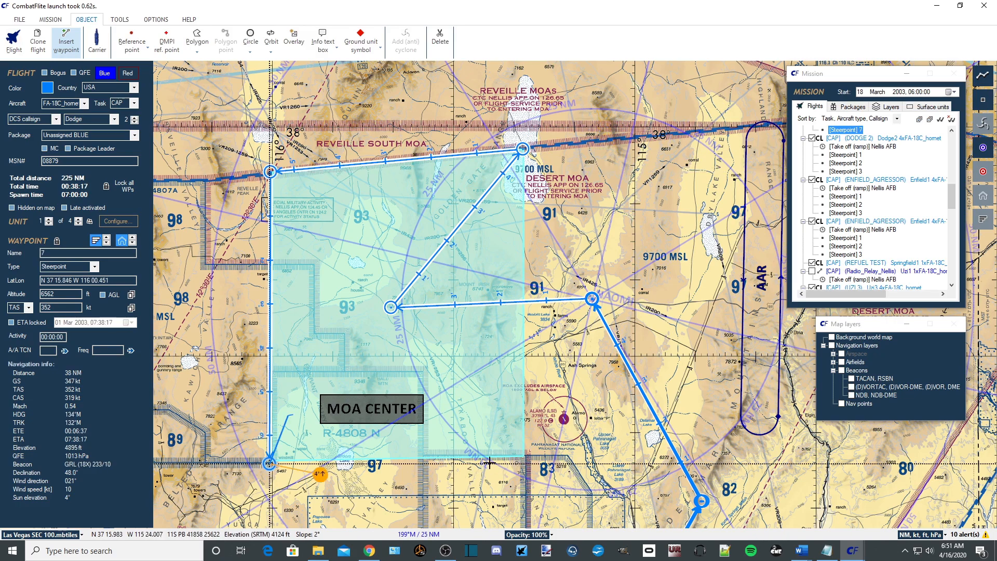
{"action": "left_click", "coordinate": [523, 455]}
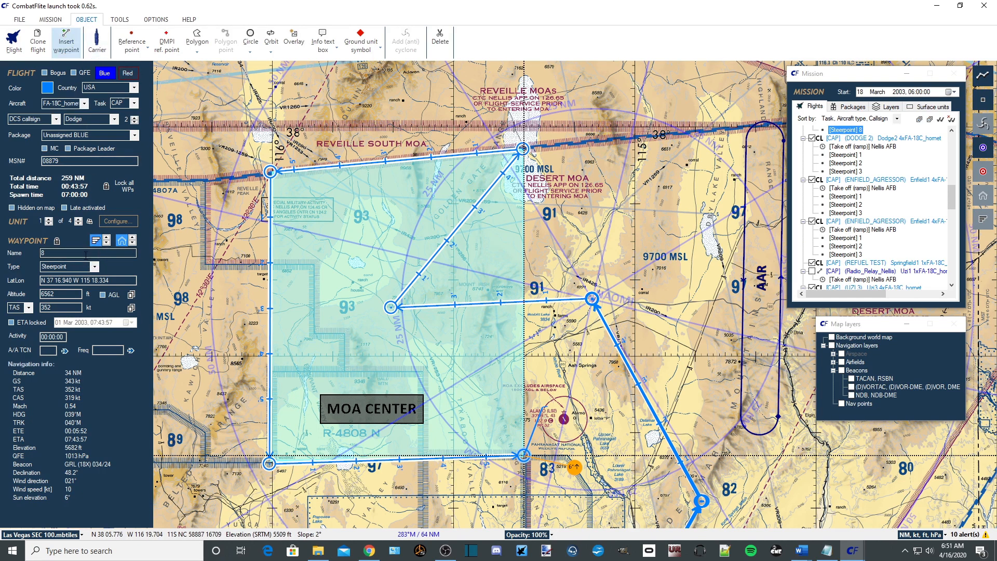
{"action": "left_click", "coordinate": [68, 48]}
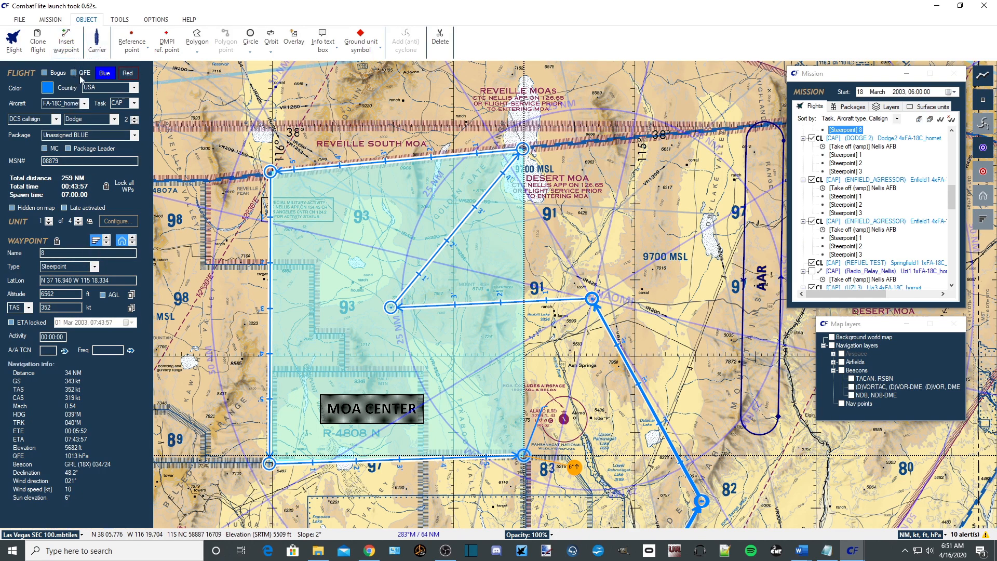
Record WP 5 in Notepad with the coordinates N 37 57.109 W 115 18.506 copied from Steerpoint 5
{"action": "left_click", "coordinate": [523, 150]}
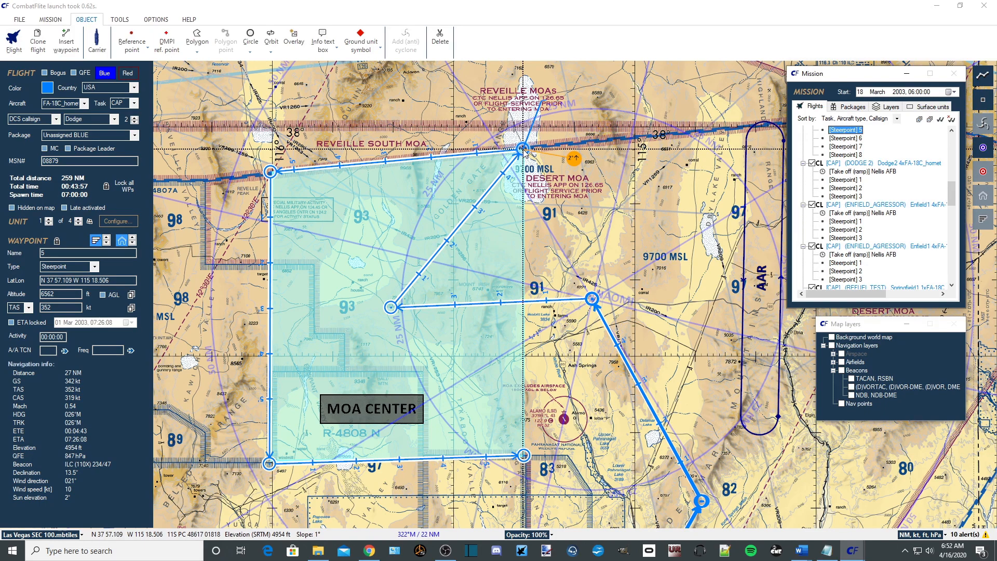
{"action": "left_click", "coordinate": [827, 550]}
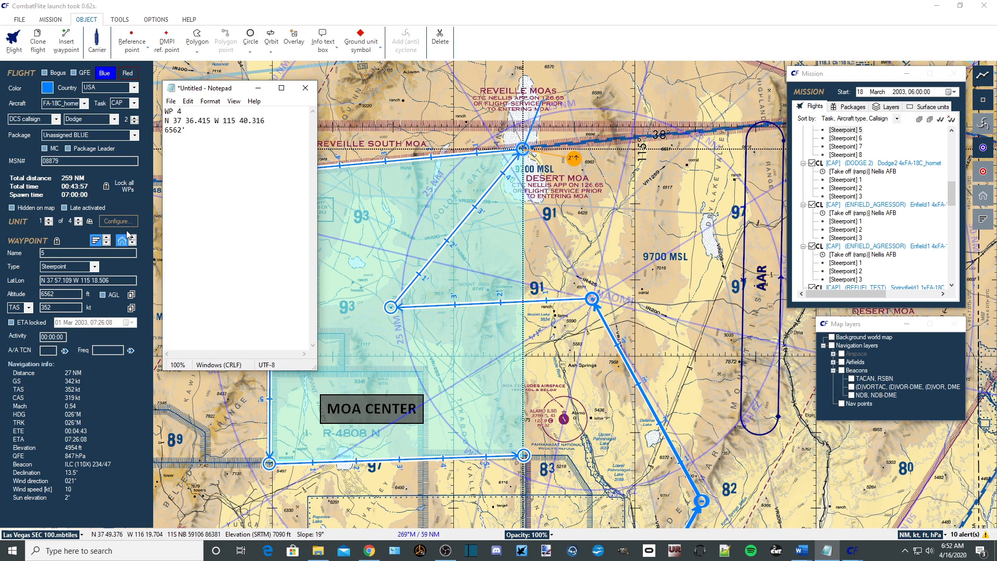
{"action": "type", "text": "WP 5"}
{"action": "double_click", "coordinate": [101, 280]}
{"action": "left_click_drag", "start_coordinate": [94, 279], "coordinate": [38, 284]}
{"action": "key", "text": "ctrl+c"}
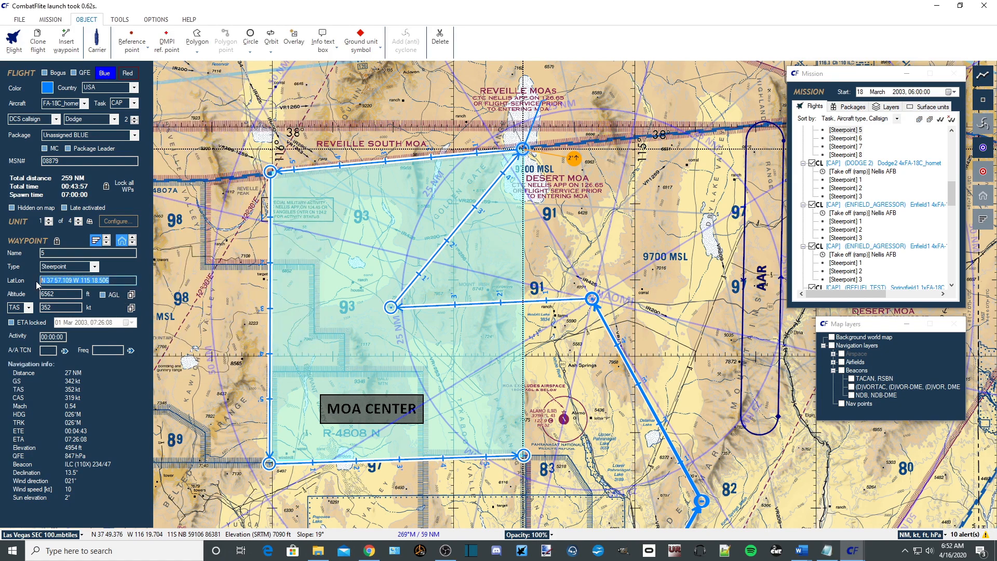
{"action": "key", "text": "alt+Tab"}
{"action": "key", "text": "ctrl+v"}
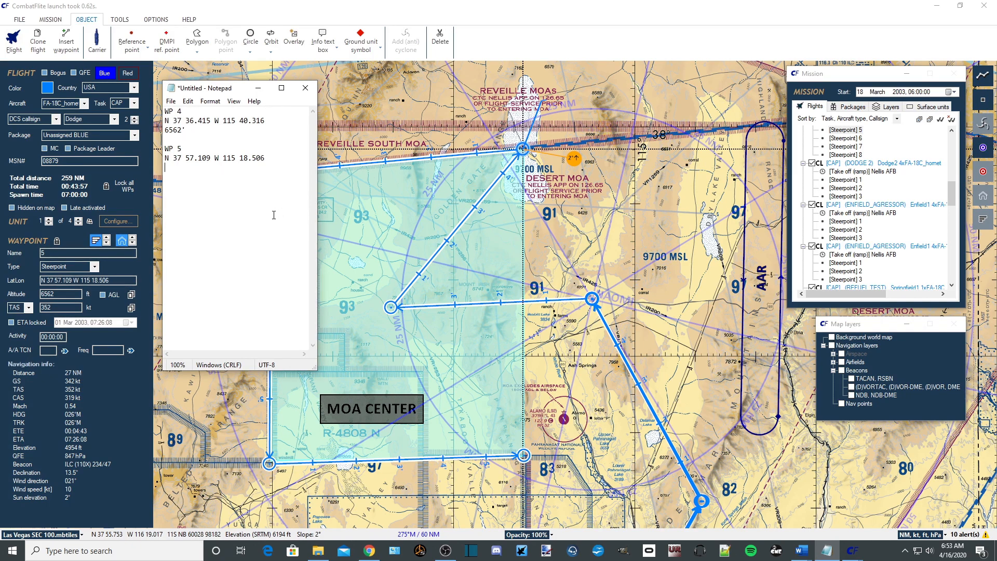
Record WP 6 in Notepad with the coordinates N 37 54.126 W 116 00.279 copied from Steerpoint 6 in CombatFlite
{"action": "type", "text": "WP 6"}
{"action": "left_click_drag", "start_coordinate": [218, 91], "coordinate": [565, 113]}
{"action": "left_click", "coordinate": [270, 173]}
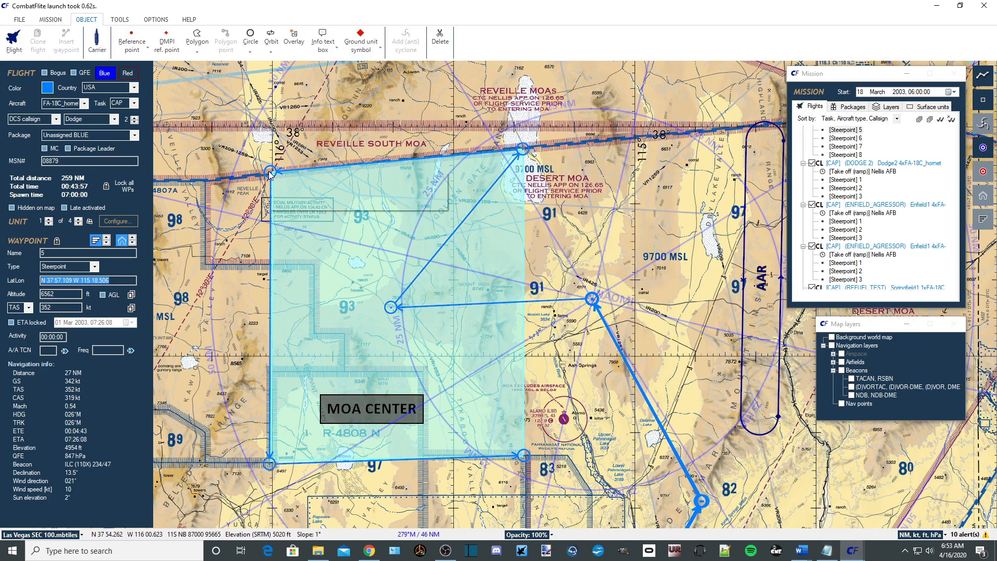
{"action": "left_click", "coordinate": [300, 178]}
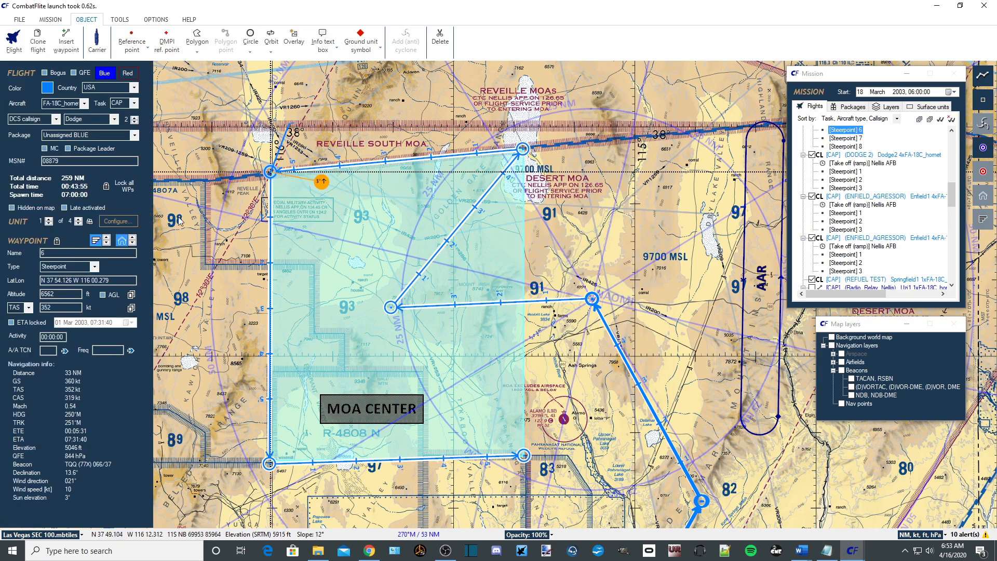
{"action": "left_click_drag", "start_coordinate": [111, 280], "coordinate": [41, 283]}
{"action": "key", "text": "ctrl+c"}
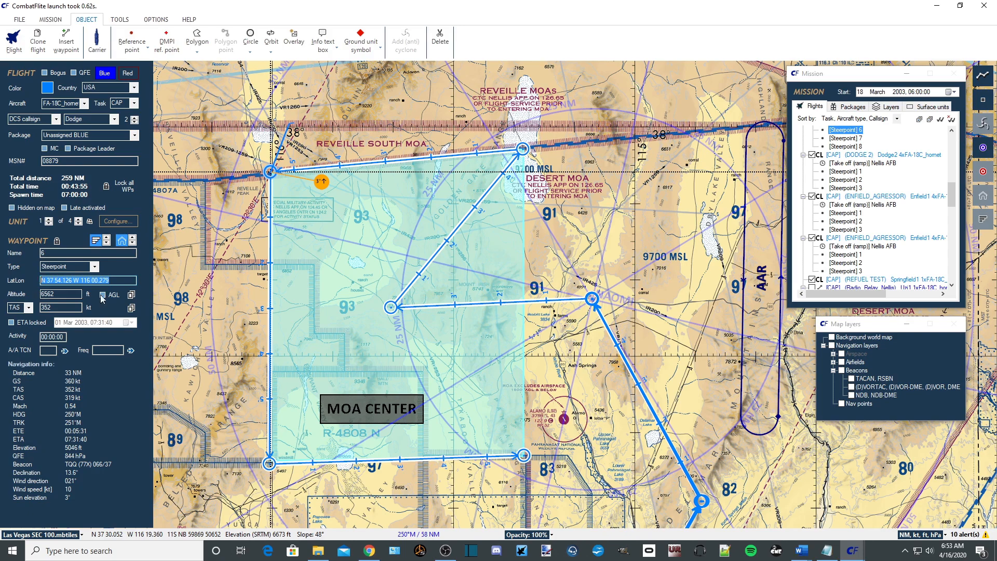
{"action": "left_click", "coordinate": [827, 555]}
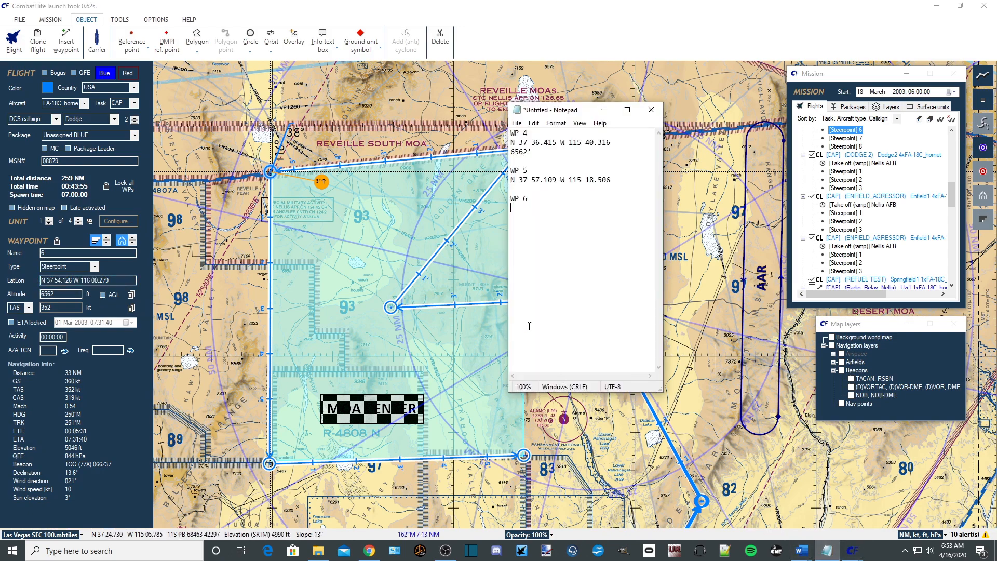
{"action": "key", "text": "ctrl+v"}
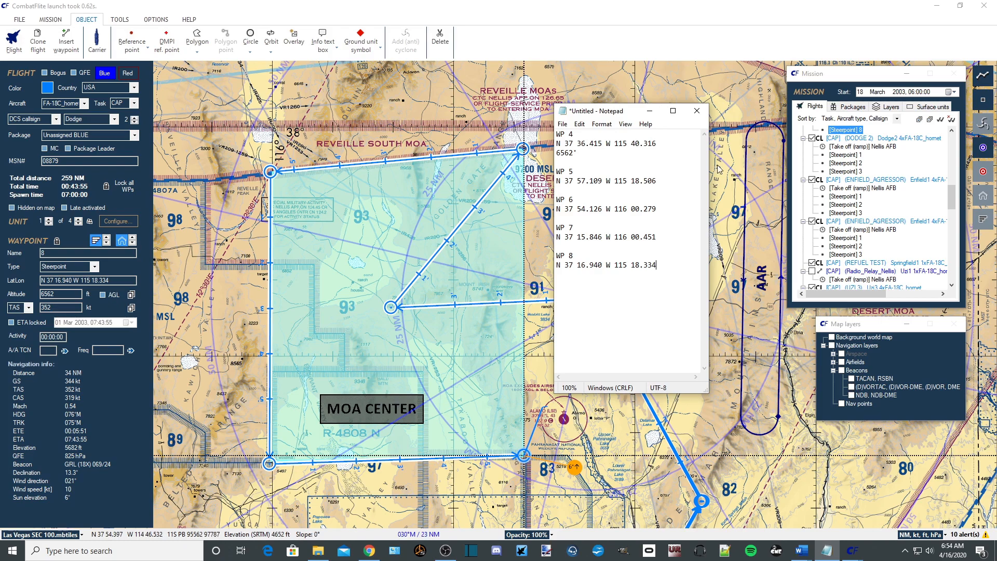
Hide the Notepad, Mission and Map layers windows, deselect the flight and frame the whole route from Nellis to MOA CENTER on the map
{"action": "left_click", "coordinate": [649, 111]}
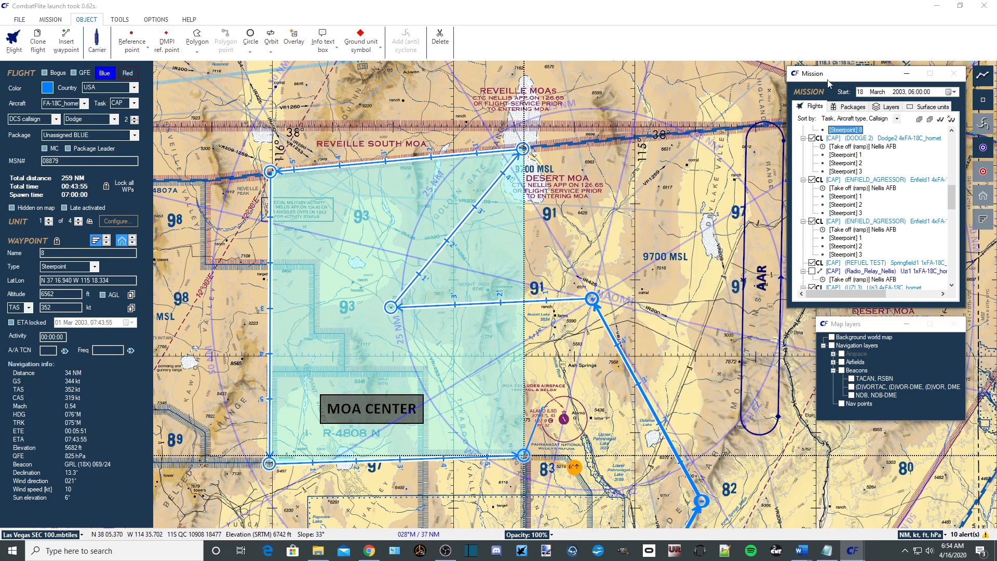
{"action": "left_click", "coordinate": [907, 76]}
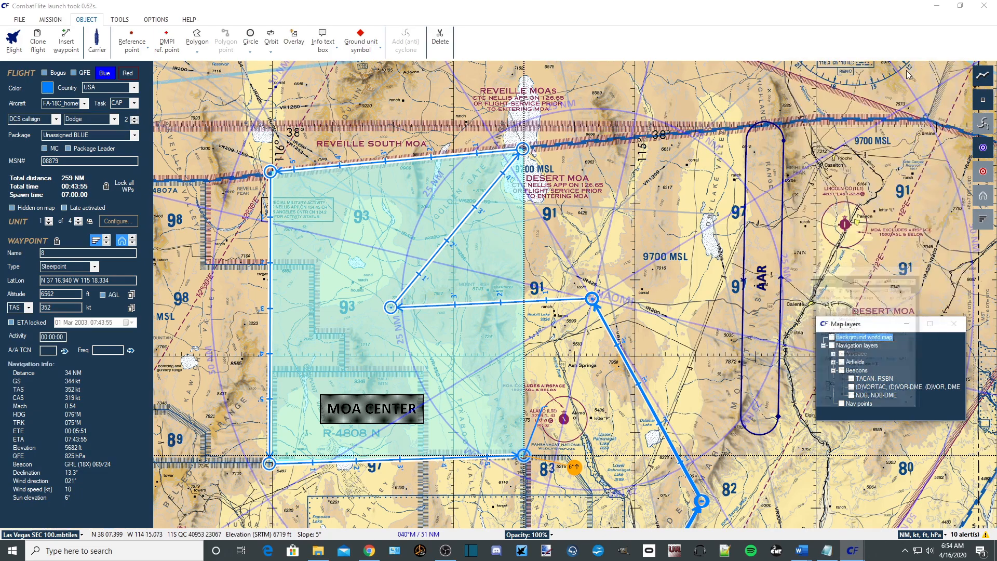
{"action": "left_click", "coordinate": [906, 324]}
{"action": "left_click", "coordinate": [276, 139]}
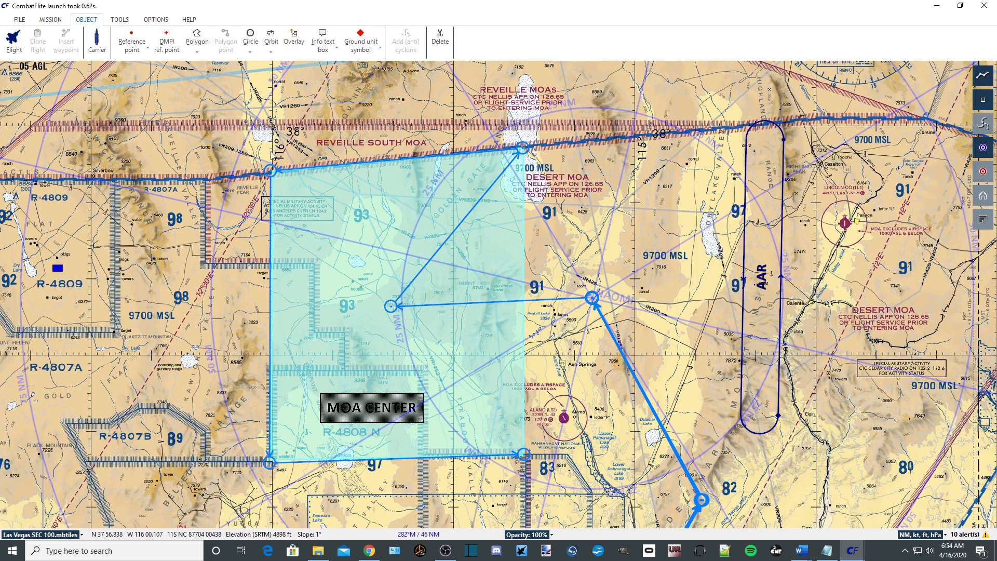
{"action": "scroll", "coordinate": [182, 288], "scroll_direction": "down", "scroll_amount": 4}
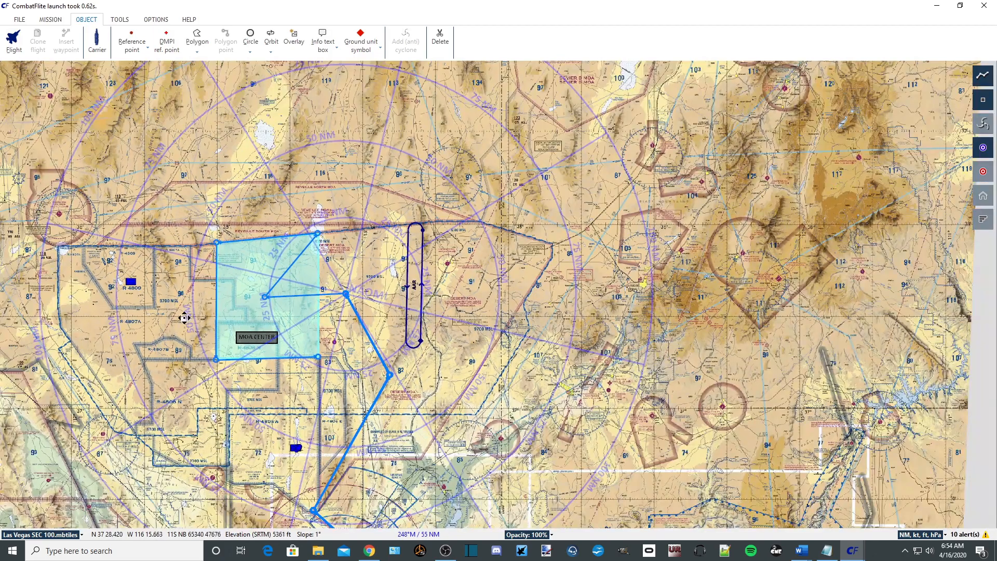
{"action": "scroll", "coordinate": [271, 256], "scroll_direction": "up", "scroll_amount": 2}
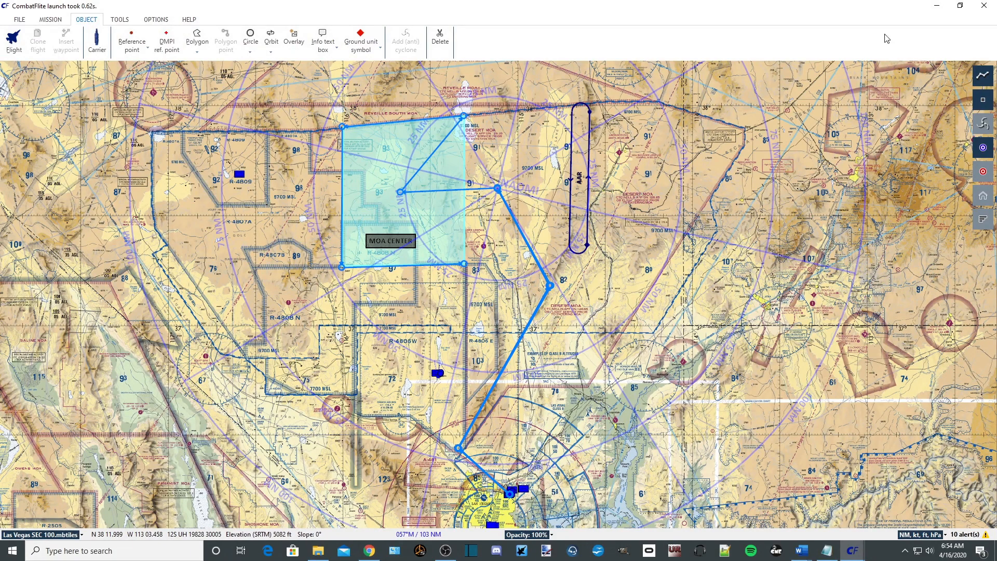
Close CombatFlite without saving the mission, and open Screenshot (169).png from the Screenshots folder in paint.net
{"action": "left_click", "coordinate": [977, 14]}
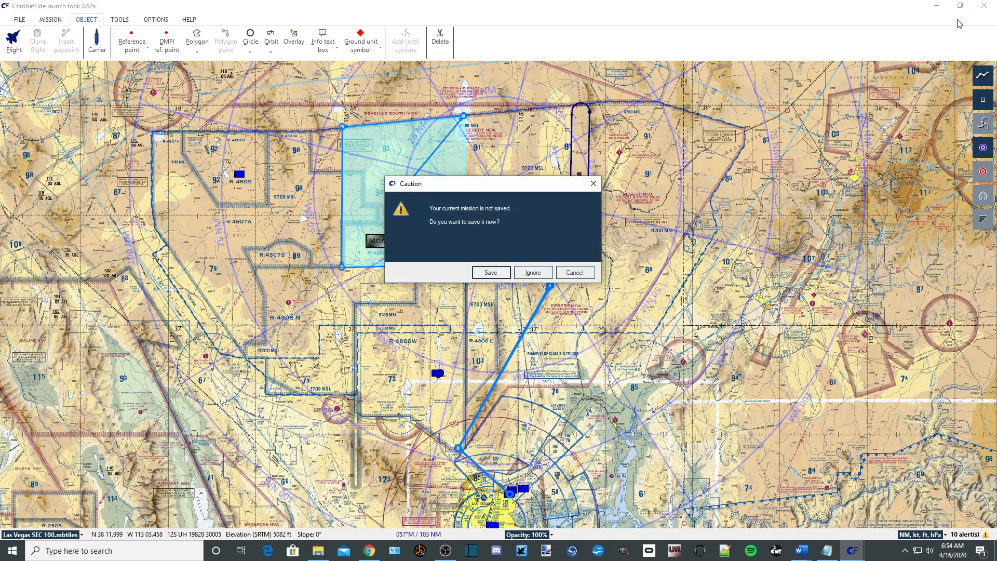
{"action": "left_click", "coordinate": [532, 272]}
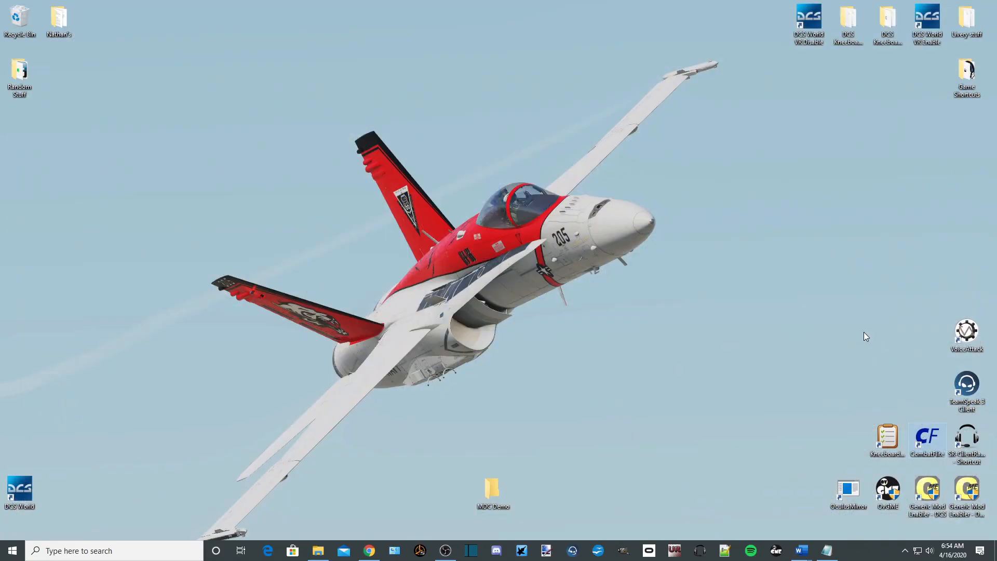
{"action": "left_click", "coordinate": [552, 556]}
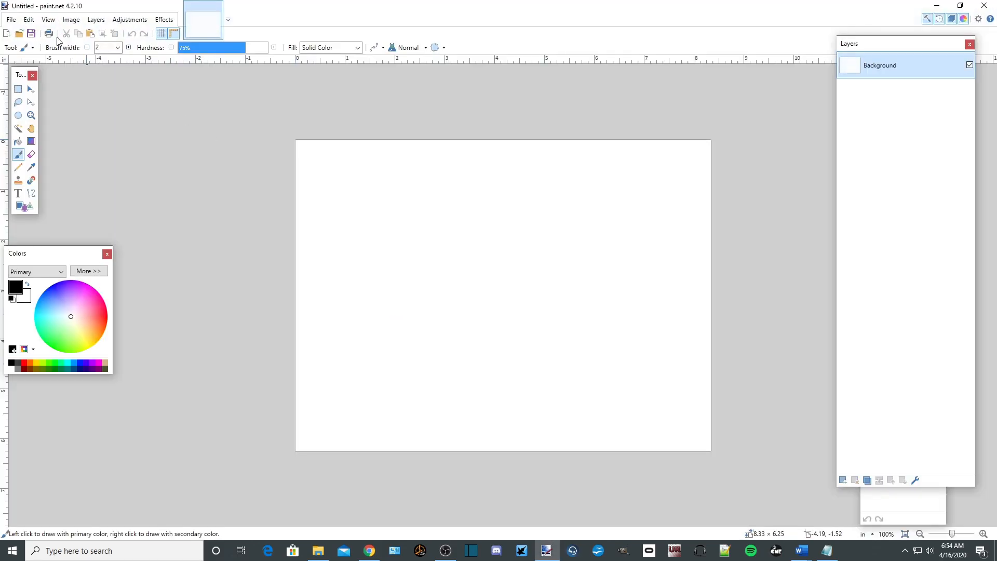
{"action": "left_click", "coordinate": [10, 20]}
{"action": "left_click", "coordinate": [36, 50]}
{"action": "left_click", "coordinate": [445, 205]}
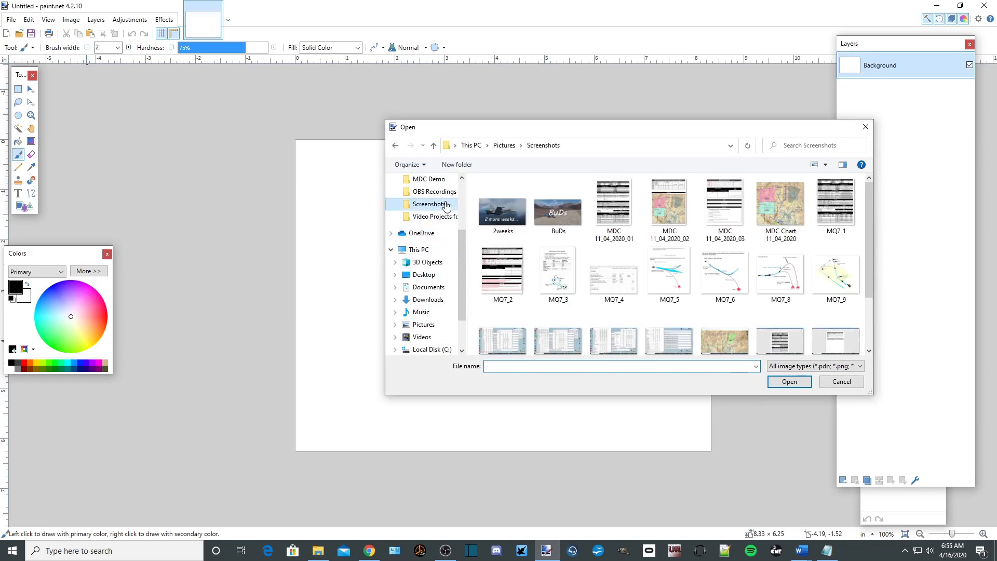
{"action": "scroll", "coordinate": [779, 275], "scroll_direction": "down", "scroll_amount": 1}
{"action": "left_click", "coordinate": [626, 331]}
{"action": "left_click", "coordinate": [789, 382]}
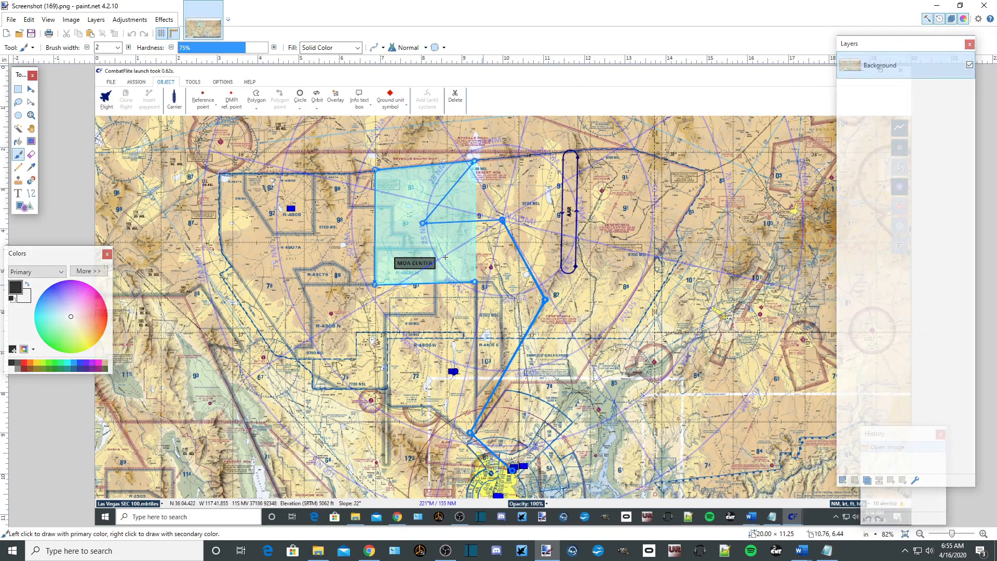
Copy a rectangular area of about 9.94 × 8.95 inches covering MOA CENTER, the AAR track and the route down to Nellis
{"action": "left_click", "coordinate": [18, 88]}
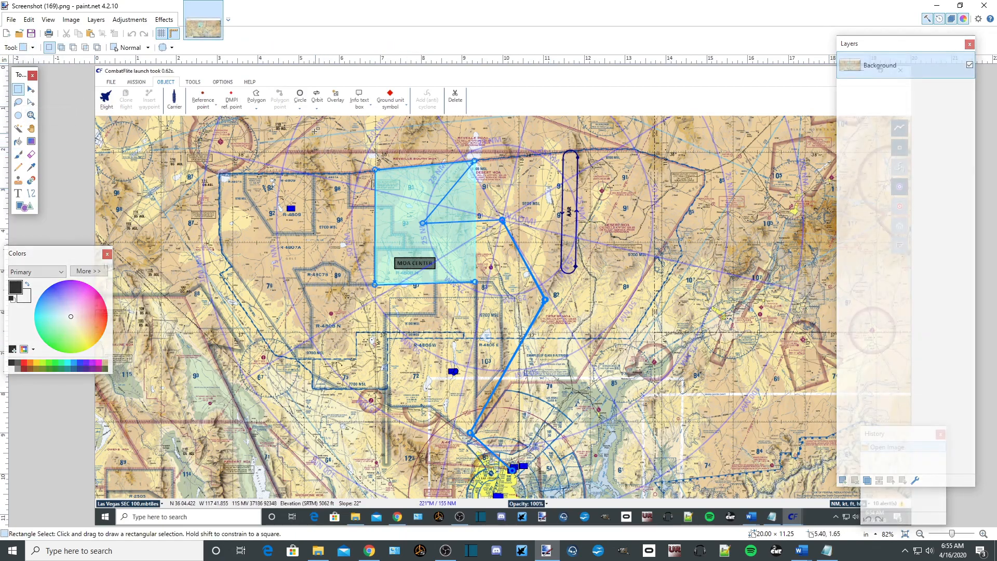
{"action": "left_click_drag", "start_coordinate": [318, 125], "coordinate": [722, 491]}
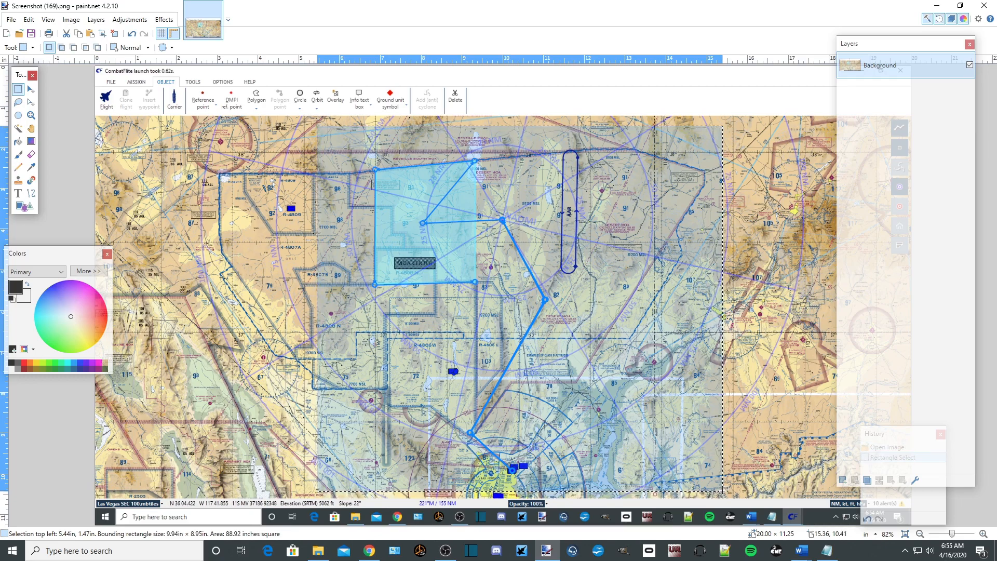
{"action": "left_click", "coordinate": [27, 20]}
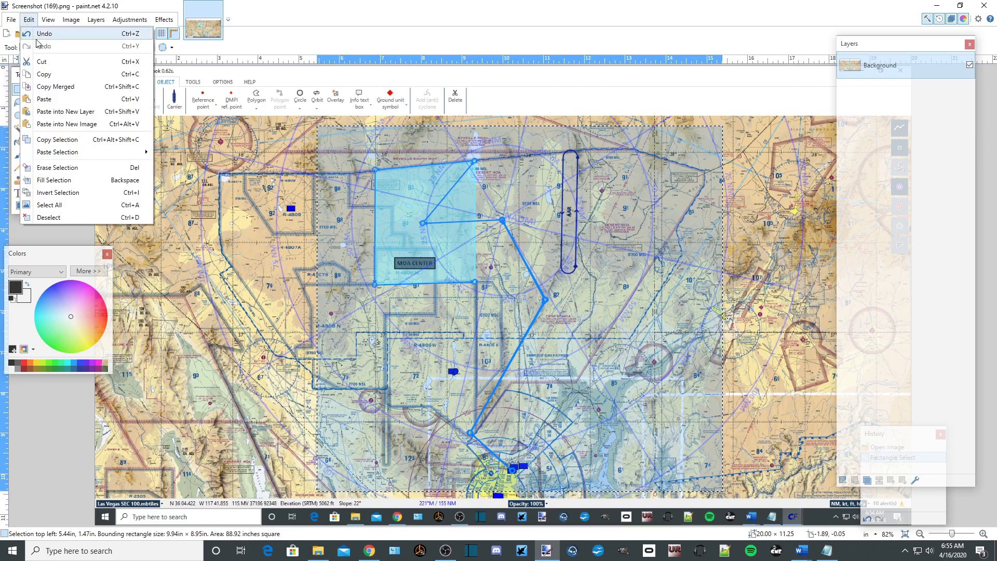
{"action": "left_click", "coordinate": [32, 73]}
Create a new 9.94 × 8.95 inch image, paste the copied chart area into it and deselect it
{"action": "left_click", "coordinate": [11, 20]}
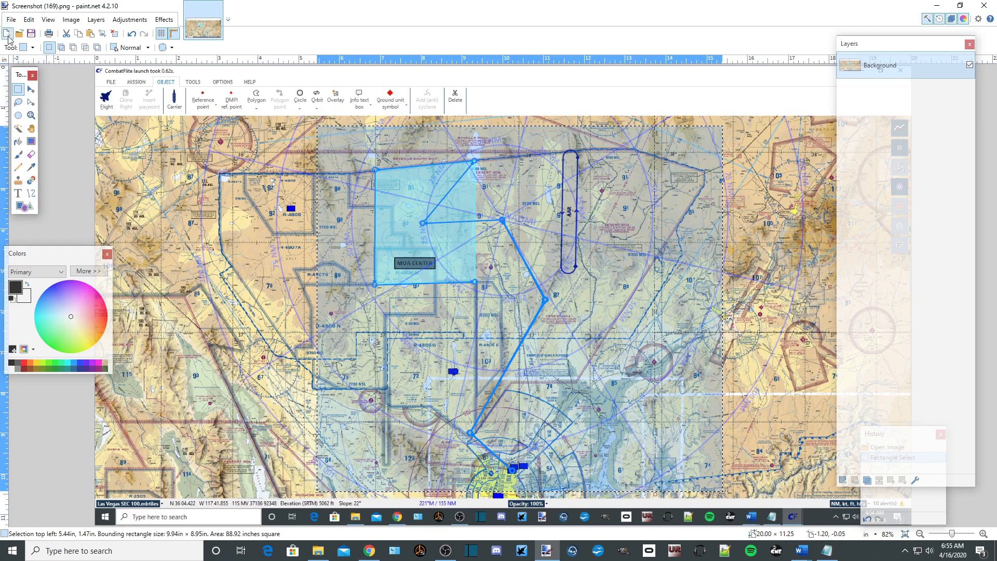
{"action": "left_click", "coordinate": [23, 32]}
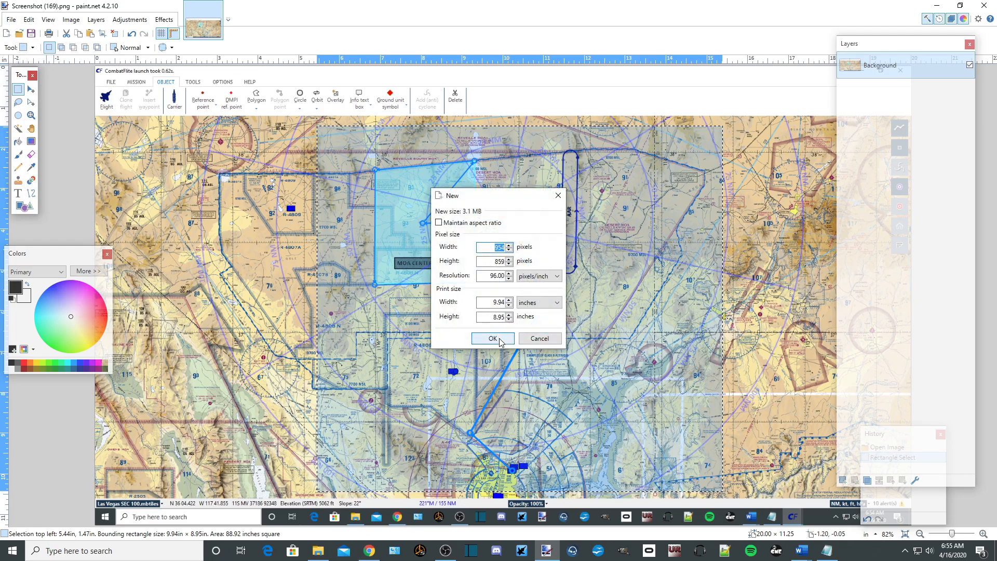
{"action": "left_click", "coordinate": [497, 338]}
{"action": "left_click", "coordinate": [28, 20]}
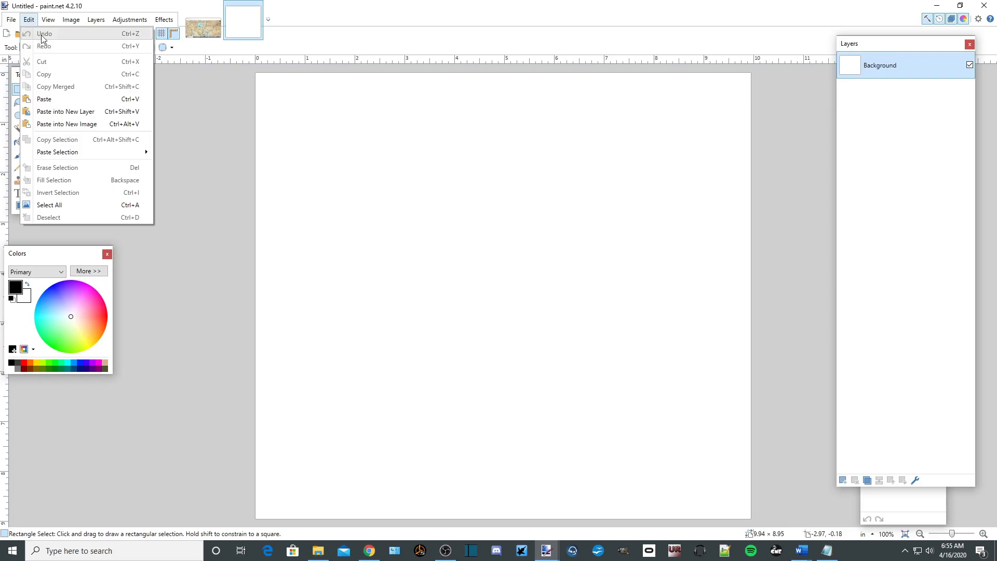
{"action": "left_click", "coordinate": [52, 98]}
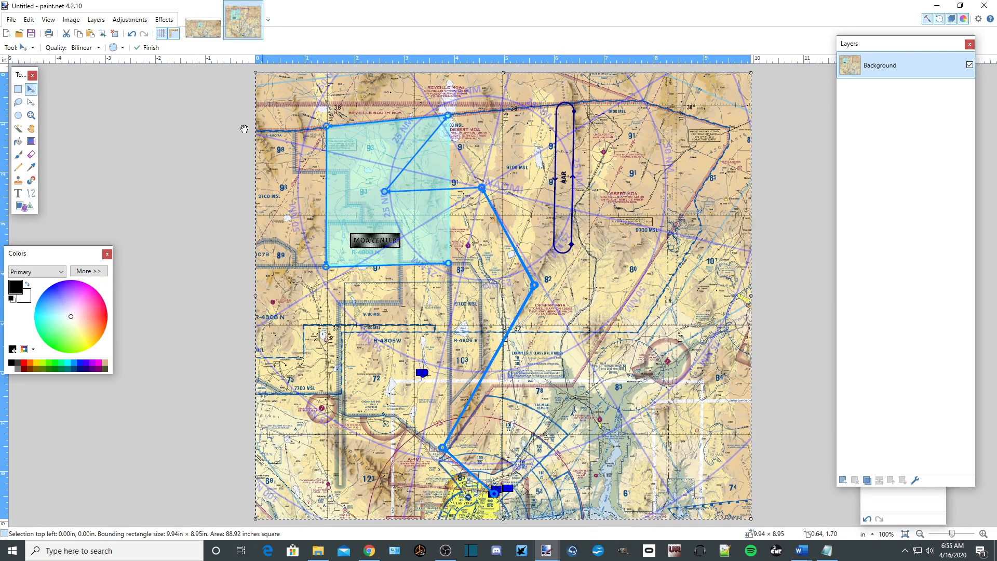
{"action": "left_click", "coordinate": [115, 34]}
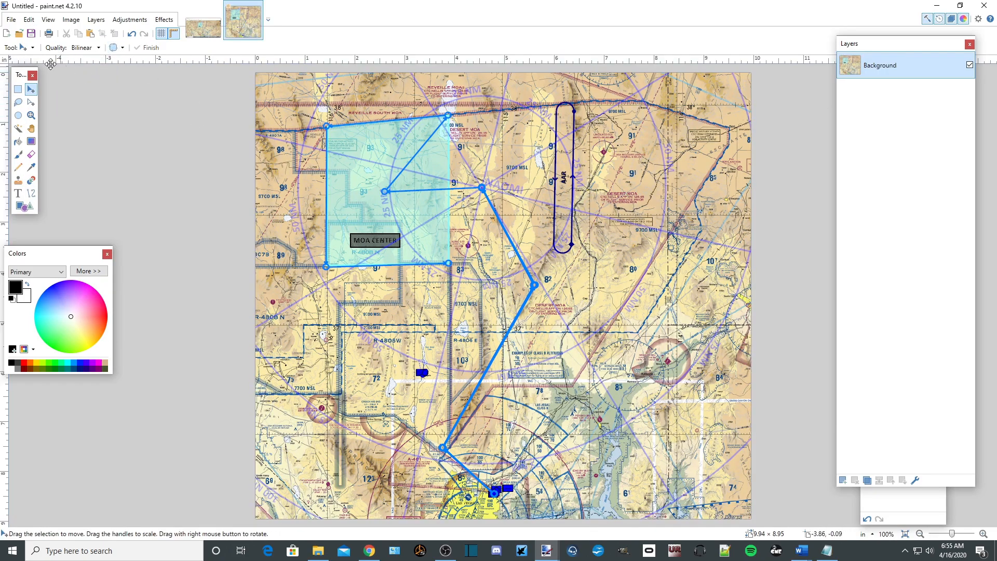
Save the cropped chart as a PNG named MDC Demo 1 in the MDC Demo folder on the Desktop, with the default save settings
{"action": "left_click", "coordinate": [11, 21]}
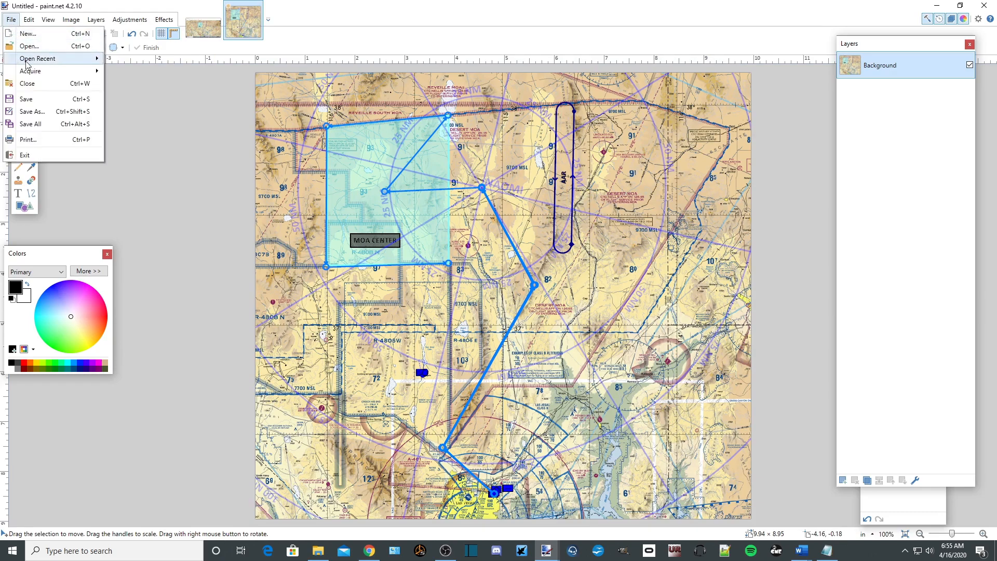
{"action": "left_click", "coordinate": [32, 111]}
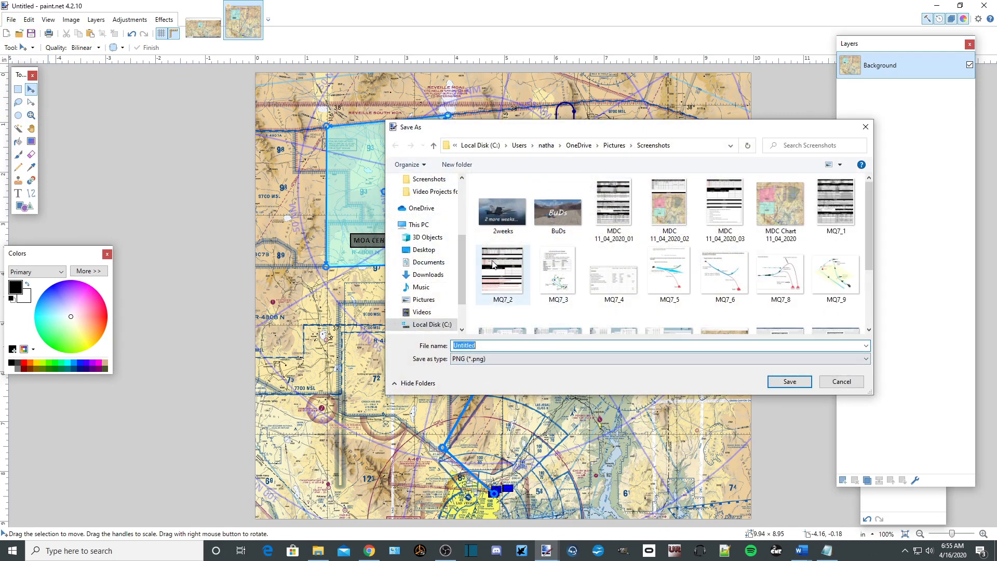
{"action": "left_click", "coordinate": [424, 249]}
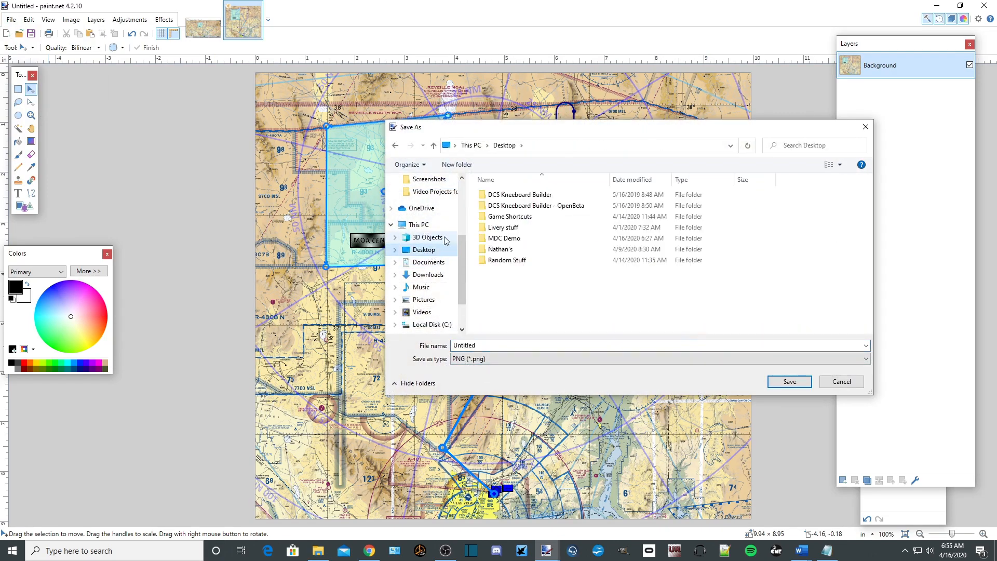
{"action": "double_click", "coordinate": [506, 238]}
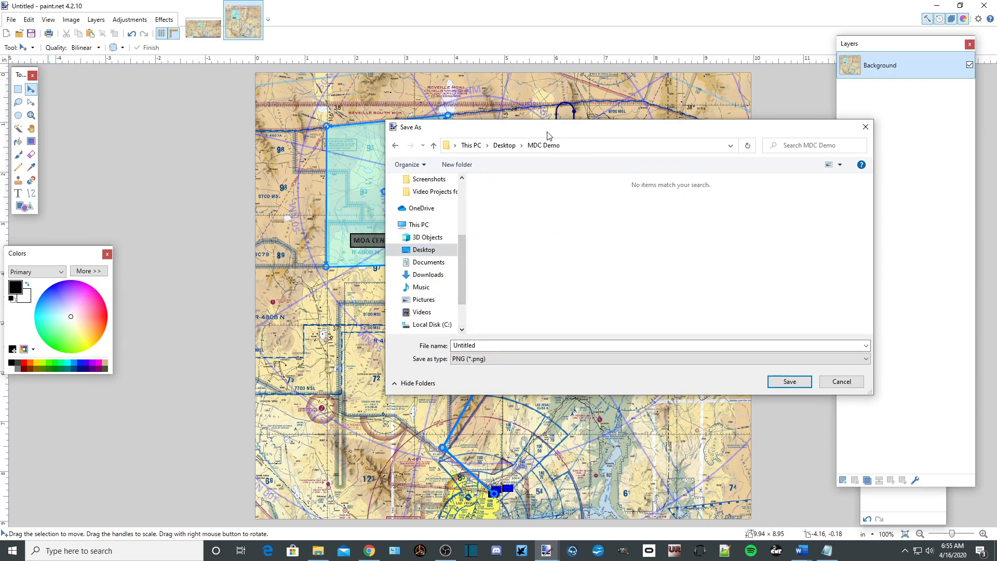
{"action": "double_click", "coordinate": [483, 347]}
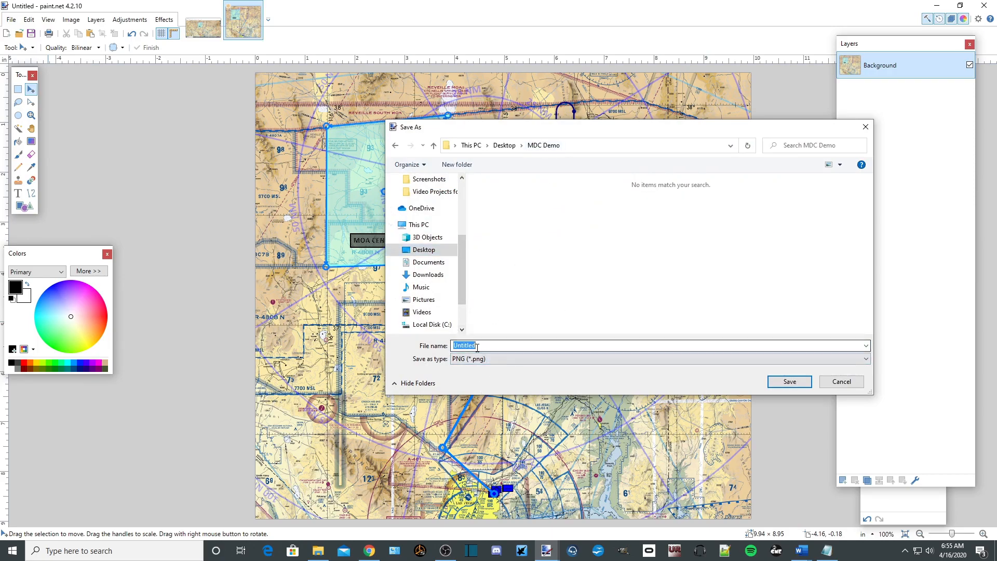
{"action": "type", "text": "M"}
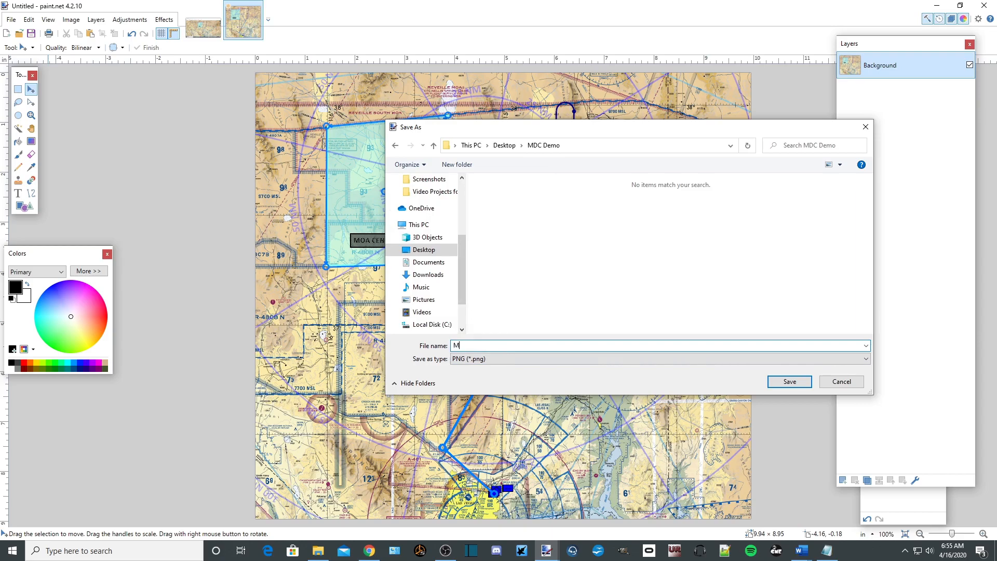
{"action": "type", "text": "DC Demo 1"}
{"action": "left_click", "coordinate": [789, 381]}
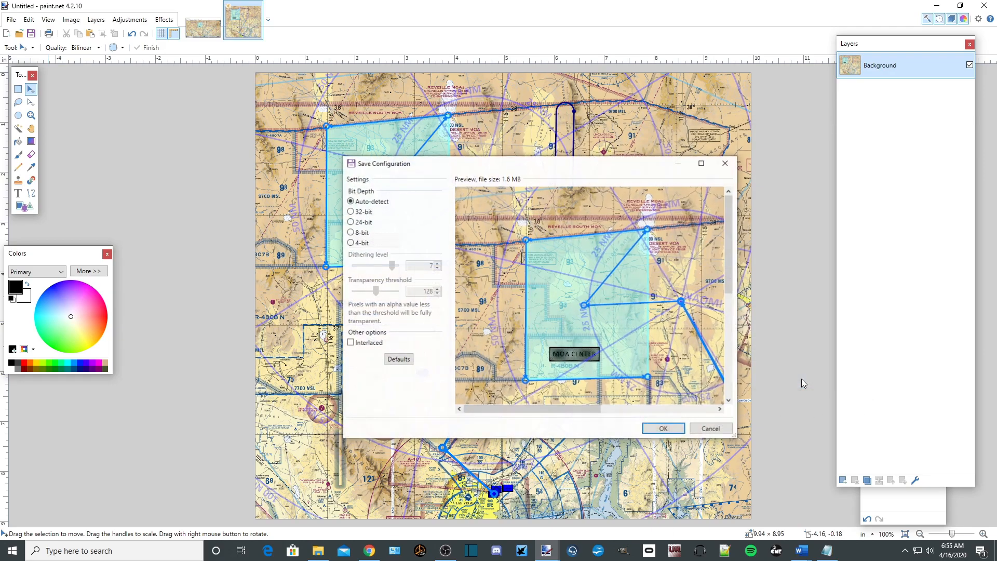
{"action": "left_click", "coordinate": [666, 428]}
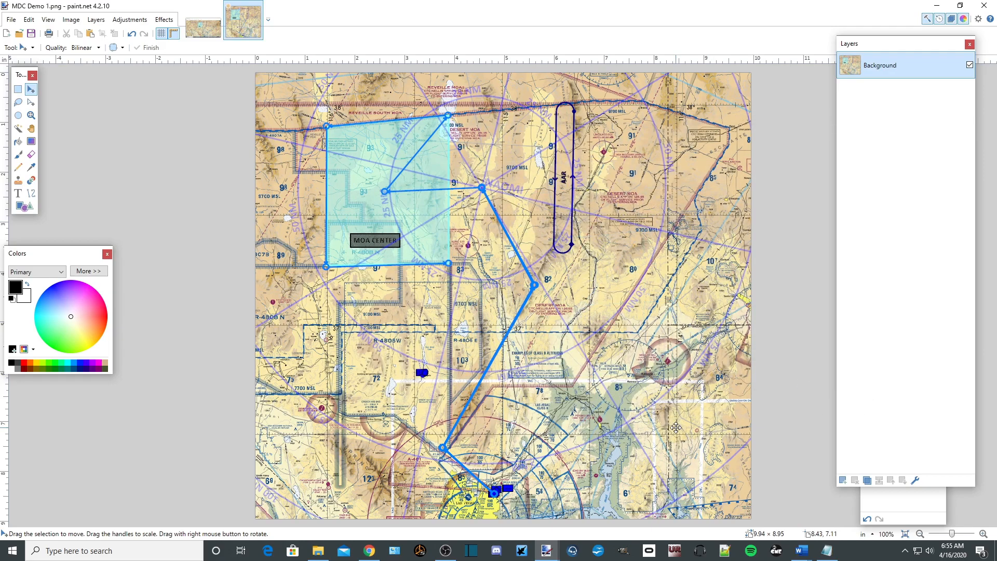
Switch to the MDC template in Word and enter date 16-APR-20, step time 0800 and mission IQ QUAL in its header
{"action": "left_click", "coordinate": [936, 5]}
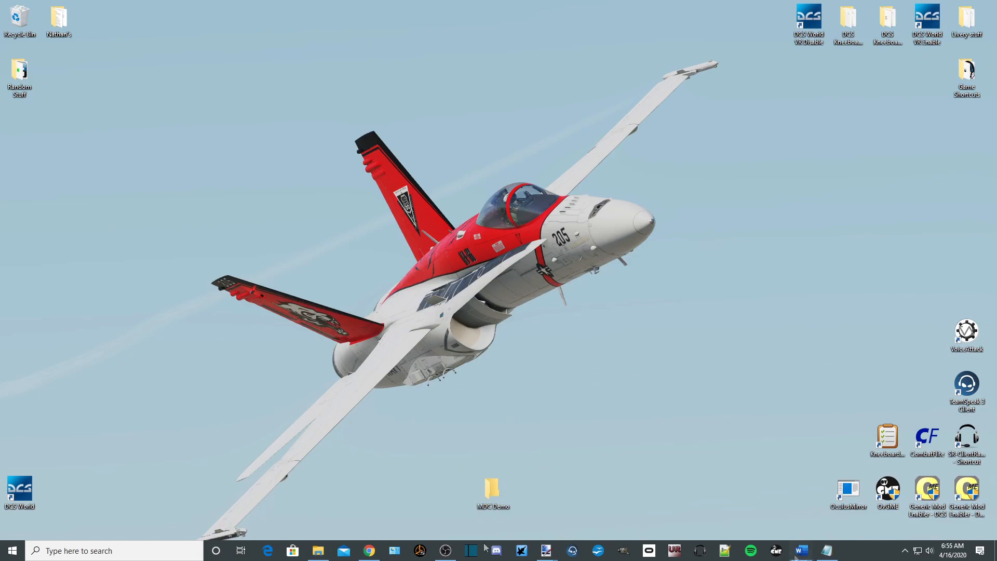
{"action": "mouse_move", "coordinate": [802, 550]}
{"action": "left_click", "coordinate": [831, 483]}
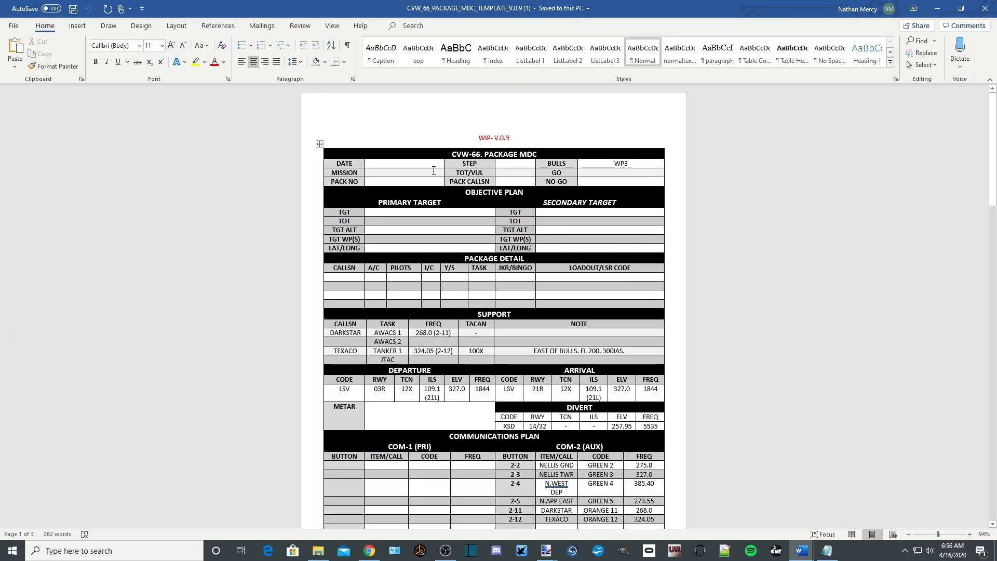
{"action": "scroll", "coordinate": [387, 168], "scroll_direction": "down", "scroll_amount": 1}
{"action": "left_click", "coordinate": [402, 141]}
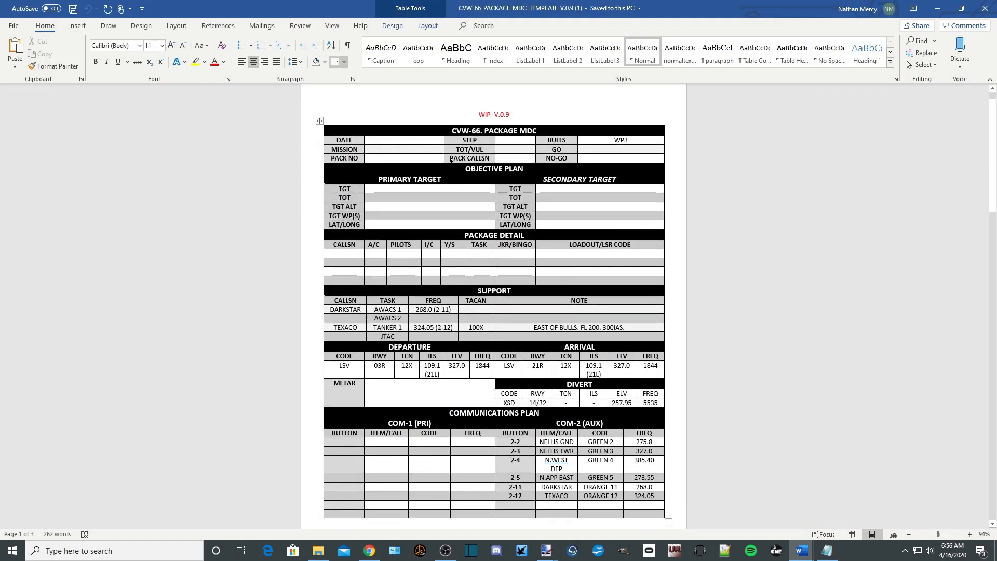
{"action": "type", "text": "16-"}
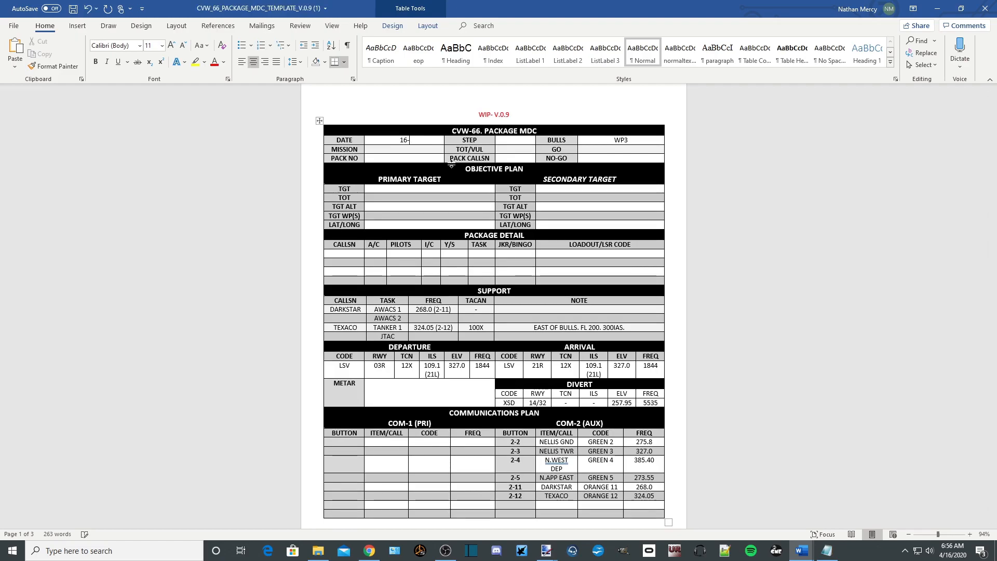
{"action": "type", "text": "APR-20"}
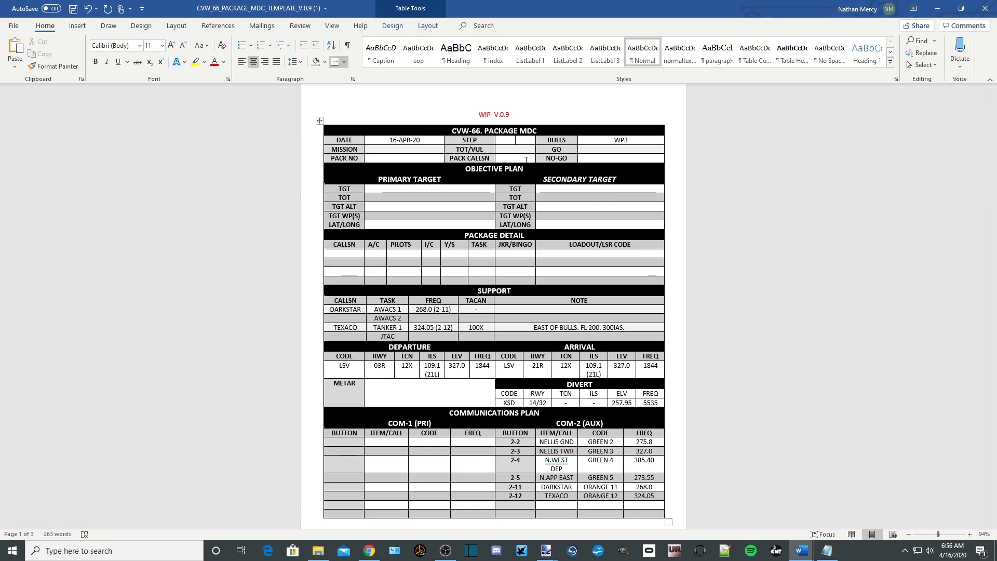
{"action": "type", "text": "0800"}
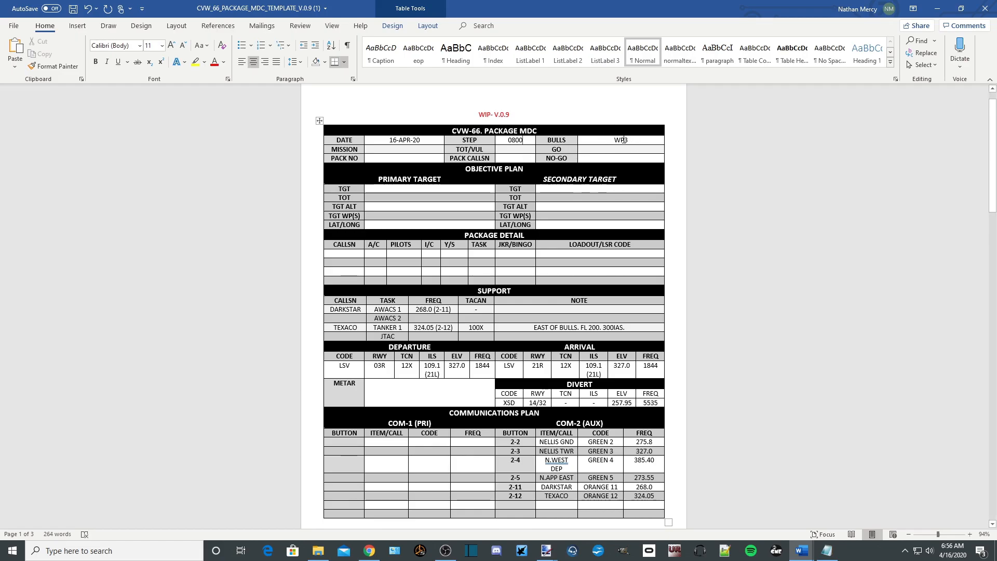
{"action": "left_click", "coordinate": [408, 149]}
{"action": "type", "text": "IQ Q"}
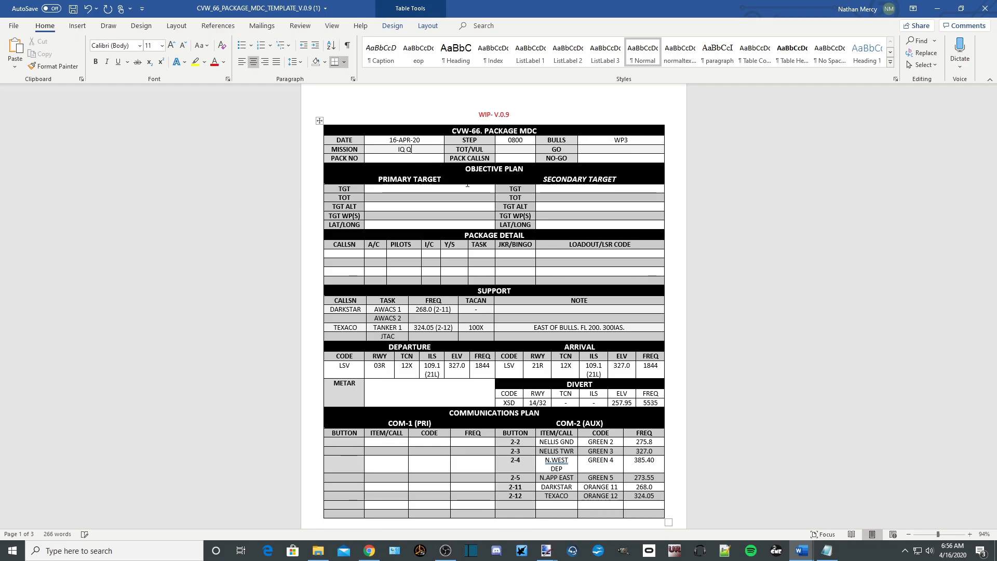
{"action": "type", "text": "UAL"}
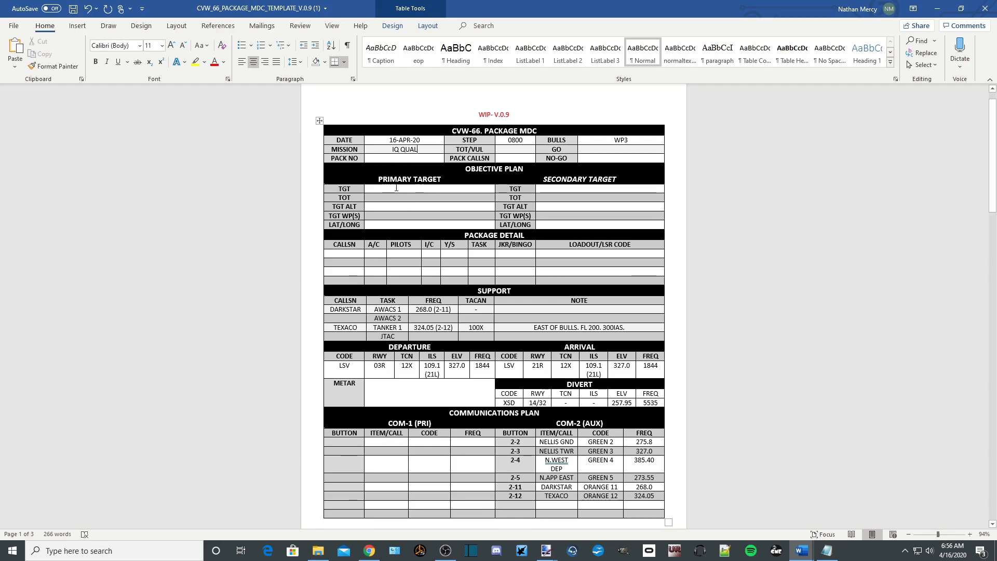
Start the first Package Detail row with callsign DODGE 1, aircraft FA-18, both pilots' callsigns, I/C 1-2 and Y/S 20/83Y
{"action": "scroll", "coordinate": [341, 232], "scroll_direction": "down", "scroll_amount": 1}
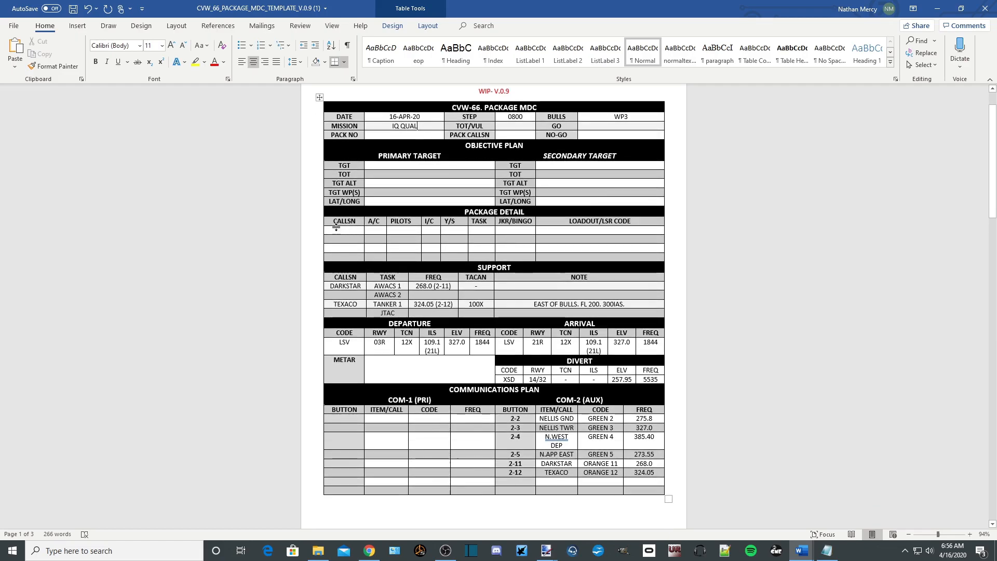
{"action": "type", "text": "DO"}
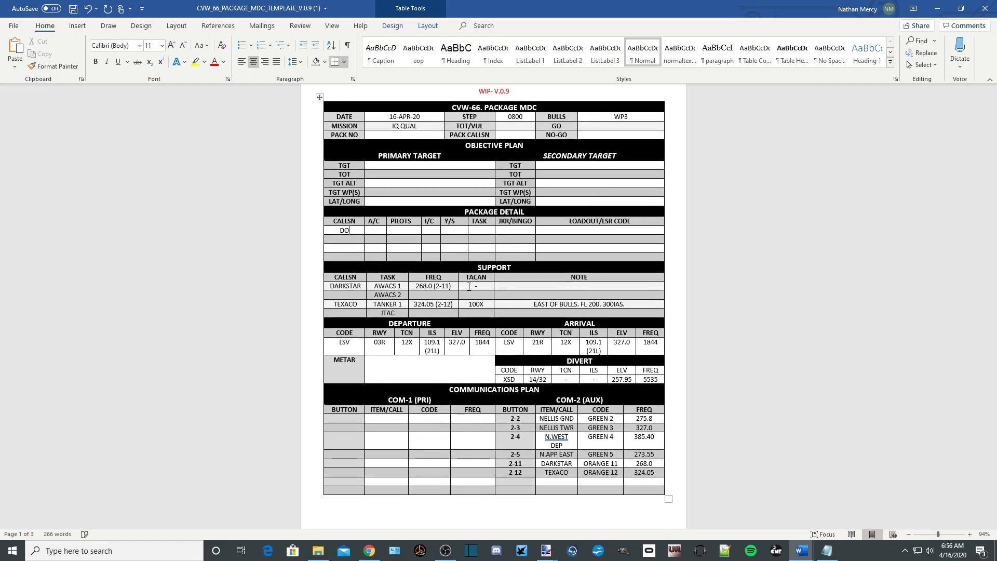
{"action": "type", "text": "DGE 1FA-18"}
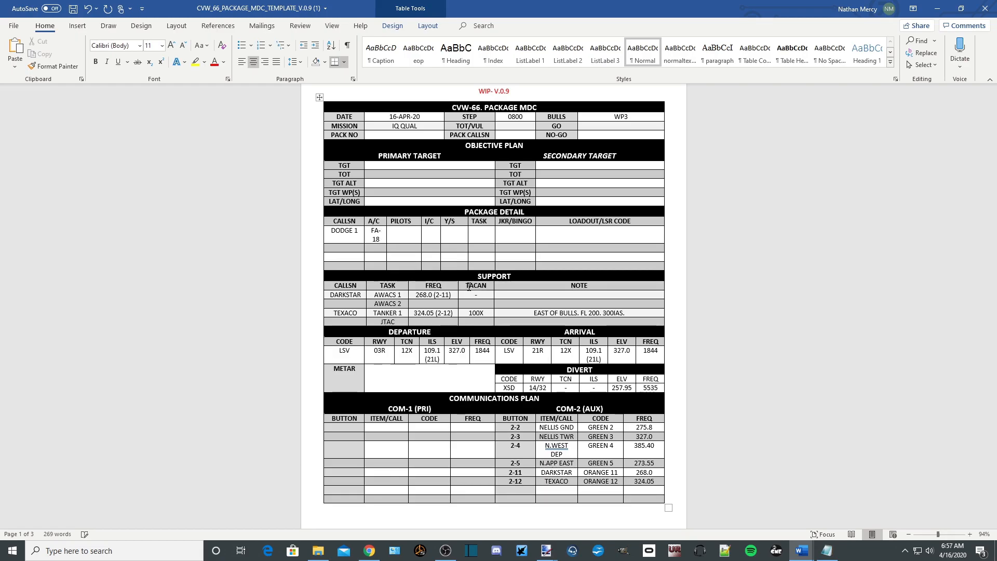
{"action": "key", "text": "Tab"}
{"action": "type", "text": "Vandal / Joe"}
{"action": "key", "text": "Tab"}
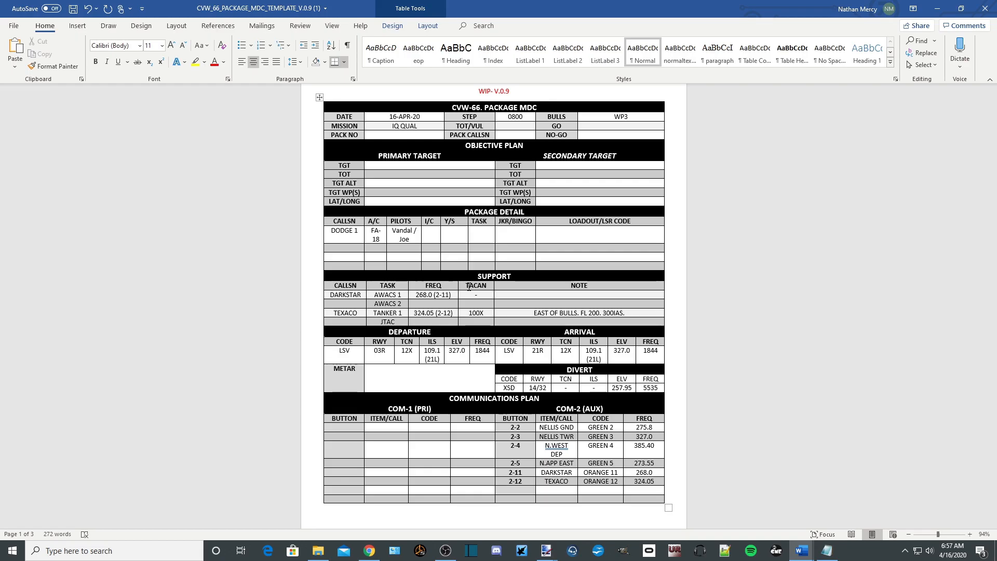
{"action": "type", "text": "1-2"}
{"action": "type", "text": "20/83Y"}
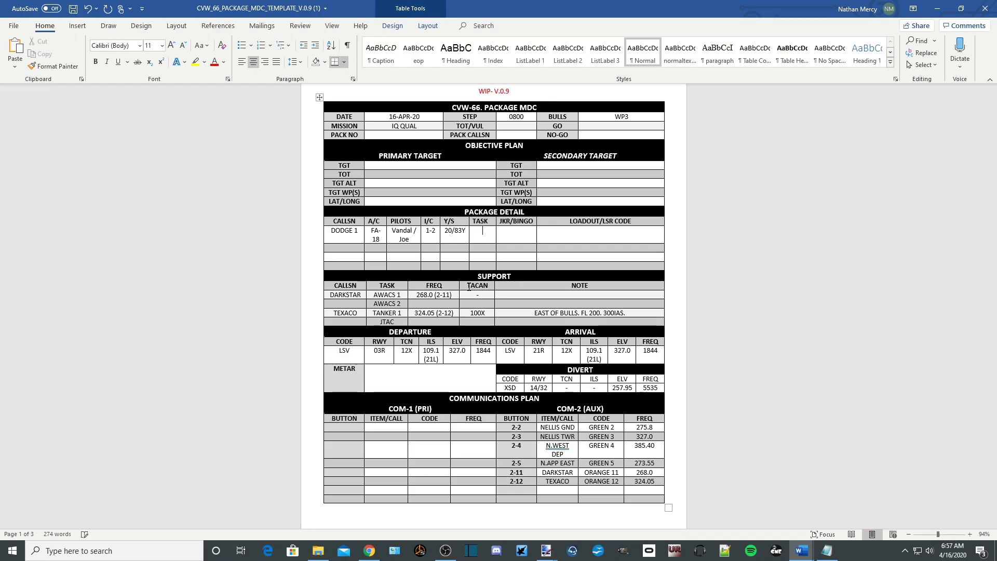
Complete the DODGE 1 row with task IQ Check, JKR/BINGO 6000/5000K and loadout TCTS, CAP AIM-9, CNTRLN, and add callsign FORD 2 in the row below
{"action": "type", "text": "IQ check"}
{"action": "key", "text": "BackSpace"}
{"action": "key", "text": "BackSpace"}
{"action": "key", "text": "BackSpace"}
{"action": "key", "text": "BackSpace"}
{"action": "key", "text": "BackSpace"}
{"action": "type", "text": "Check"}
{"action": "key", "text": "Tab"}
{"action": "type", "text": "6000/5000K"}
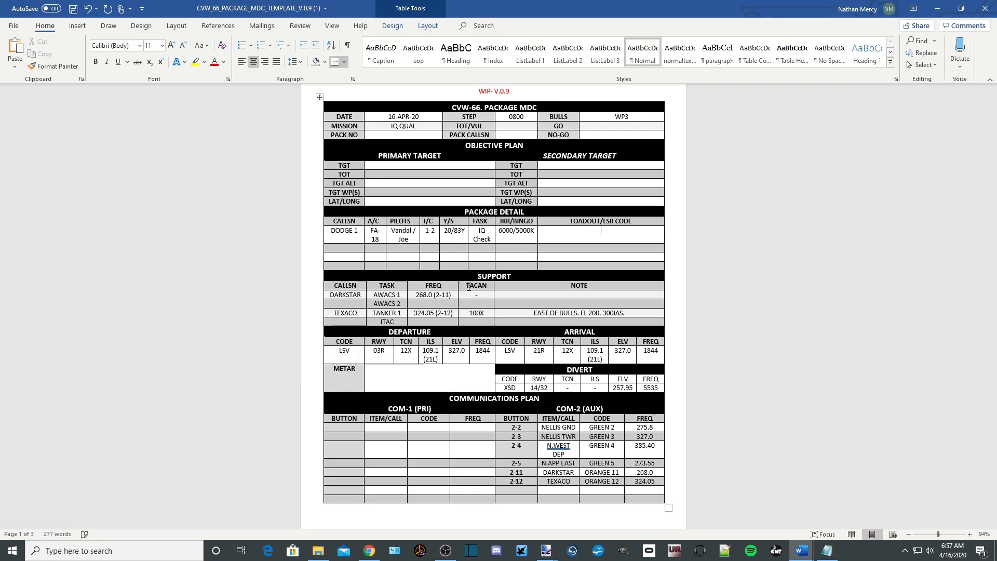
{"action": "type", "text": "TCTS, CAP AIM-9, CNTRLN"}
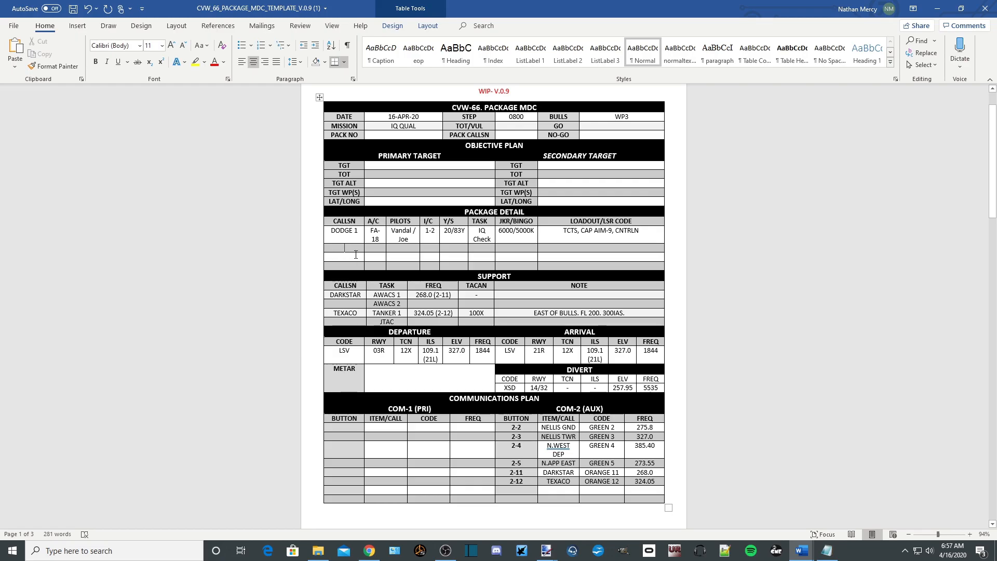
{"action": "type", "text": "FORD 2"}
Fill in the first COM-1 row of the Communications Plan with button 1-1, item COMMON, code BLUE 1 and frequency 300.1
{"action": "scroll", "coordinate": [540, 304], "scroll_direction": "down", "scroll_amount": 5}
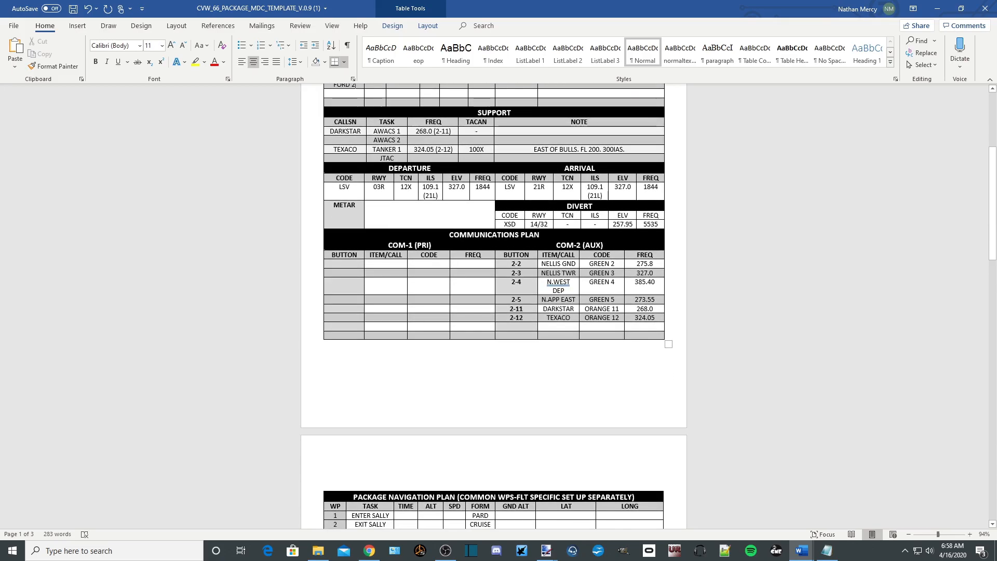
{"action": "left_click", "coordinate": [353, 264]}
{"action": "type", "text": "1-1"}
{"action": "key", "text": "Tab"}
{"action": "type", "text": "COMMON"}
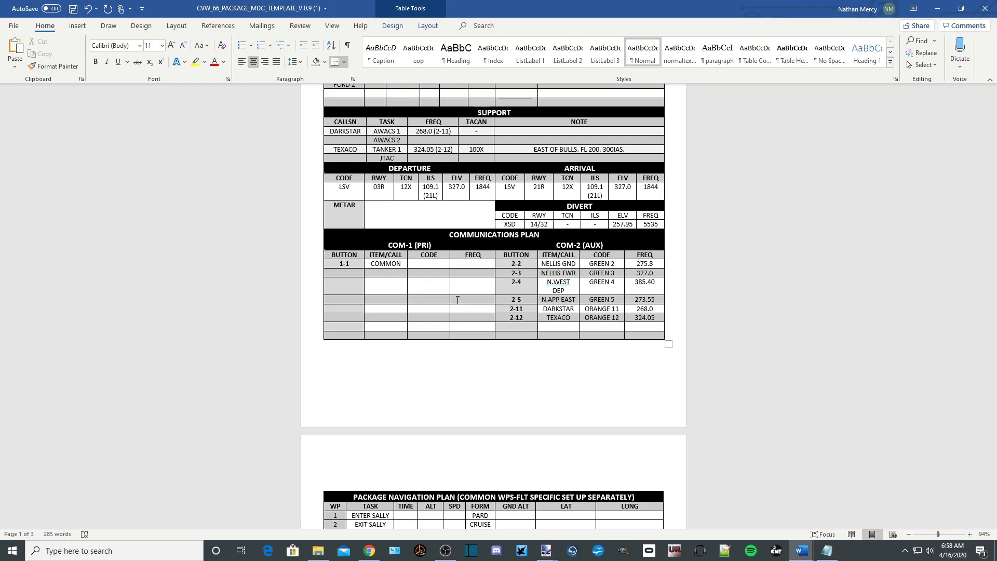
{"action": "key", "text": "Tab"}
{"action": "type", "text": "BLUE 1"}
{"action": "key", "text": "Tab"}
{"action": "type", "text": "300.1"}
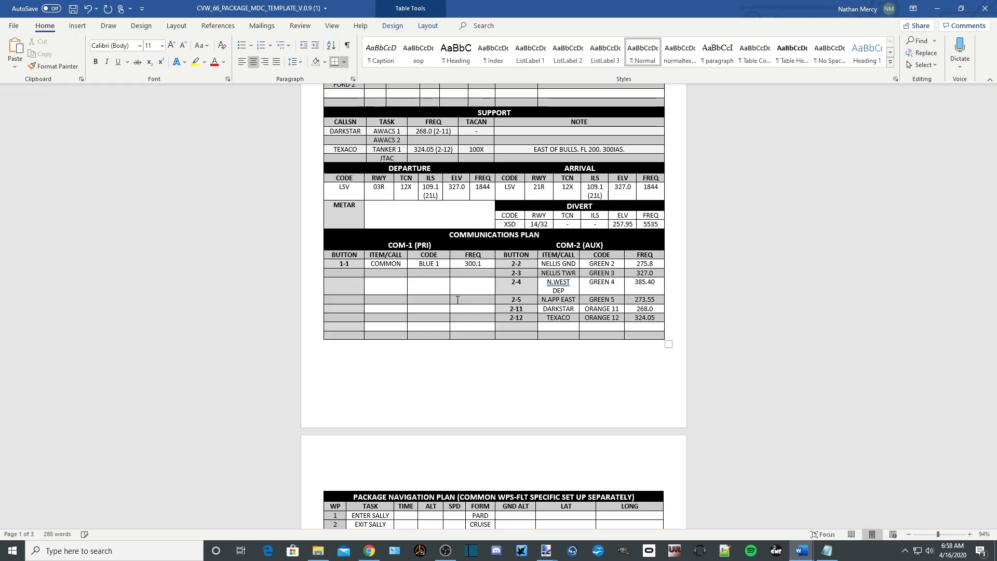
Fill in the second COM-1 row with button 1-2, call DODGE 1, code BLUE 2 and frequency 300.2
{"action": "key", "text": "Tab"}
{"action": "type", "text": "1-2"}
{"action": "key", "text": "Tab"}
{"action": "type", "text": "DODGE 1"}
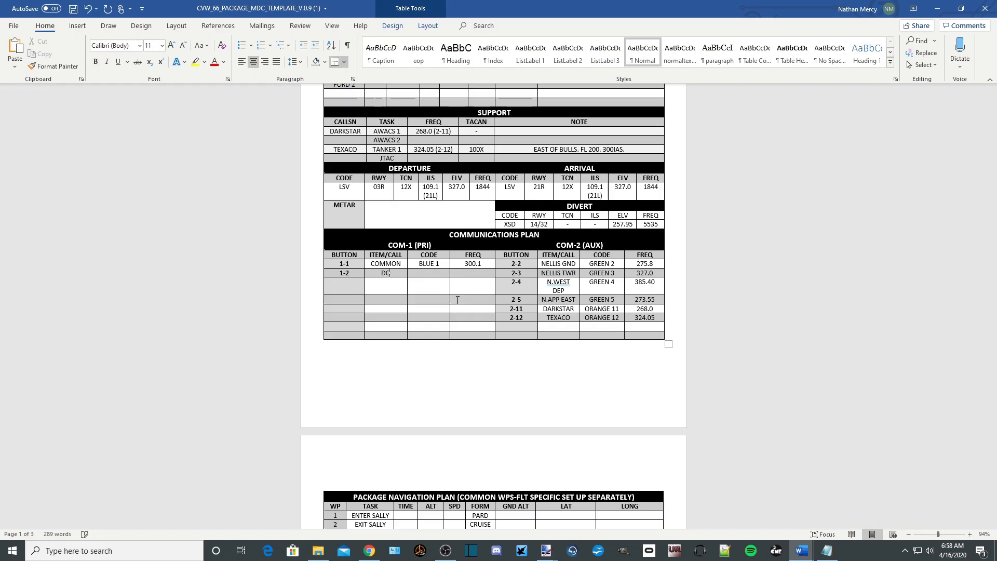
{"action": "key", "text": "Tab"}
{"action": "type", "text": "BL"}
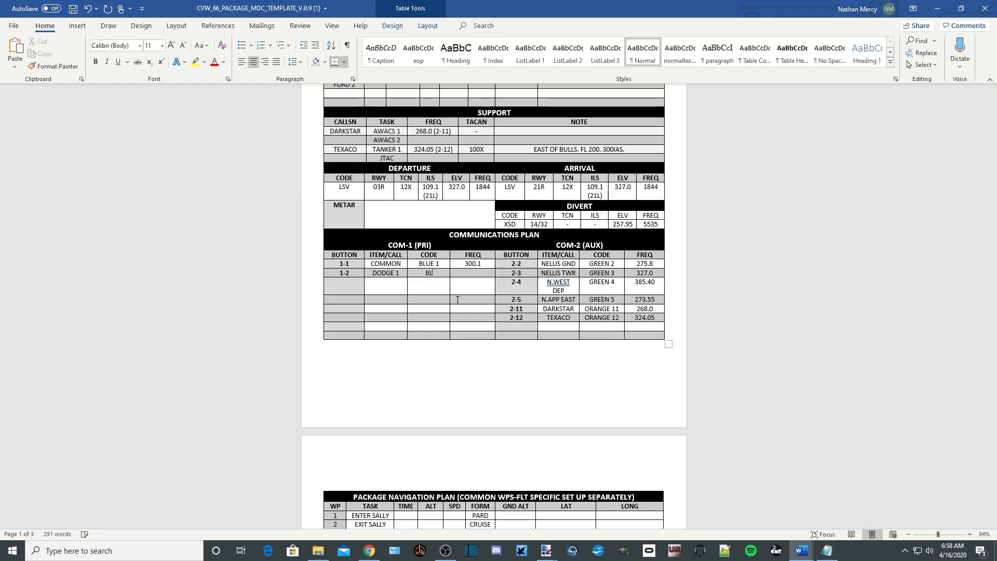
{"action": "type", "text": "UE 2"}
{"action": "type", "text": "300.2"}
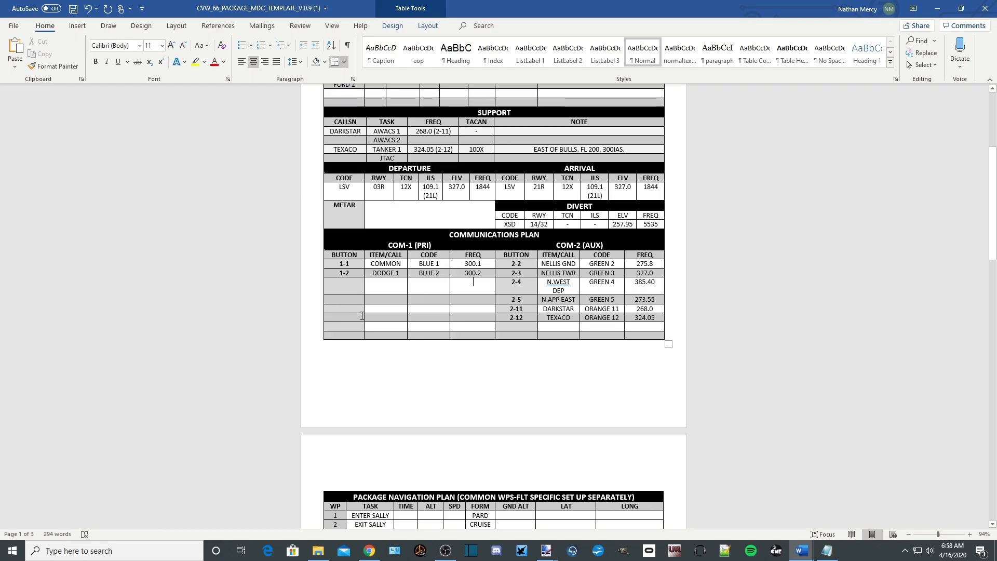
In the Package Navigation Plan, set the ENTER SALLY speed to 300 and the WP 4 task to MOA CENTER
{"action": "scroll", "coordinate": [362, 315], "scroll_direction": "down", "scroll_amount": 5}
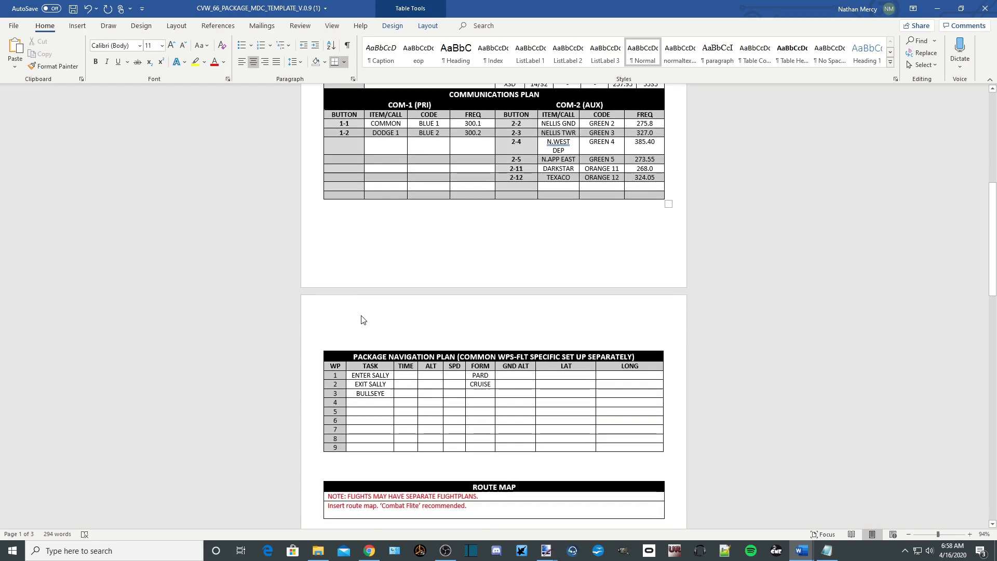
{"action": "scroll", "coordinate": [361, 316], "scroll_direction": "down", "scroll_amount": 4}
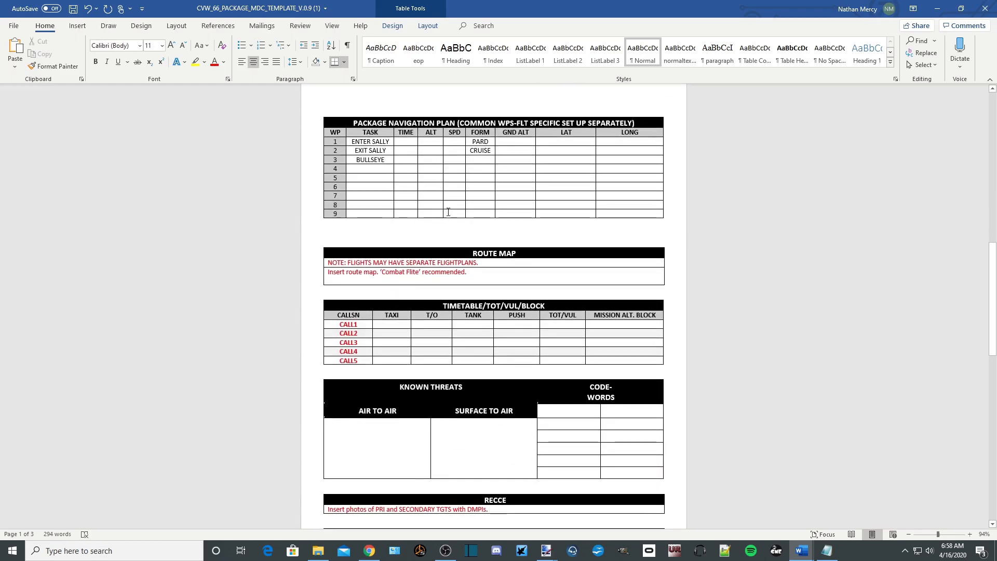
{"action": "scroll", "coordinate": [447, 178], "scroll_direction": "down", "scroll_amount": 1}
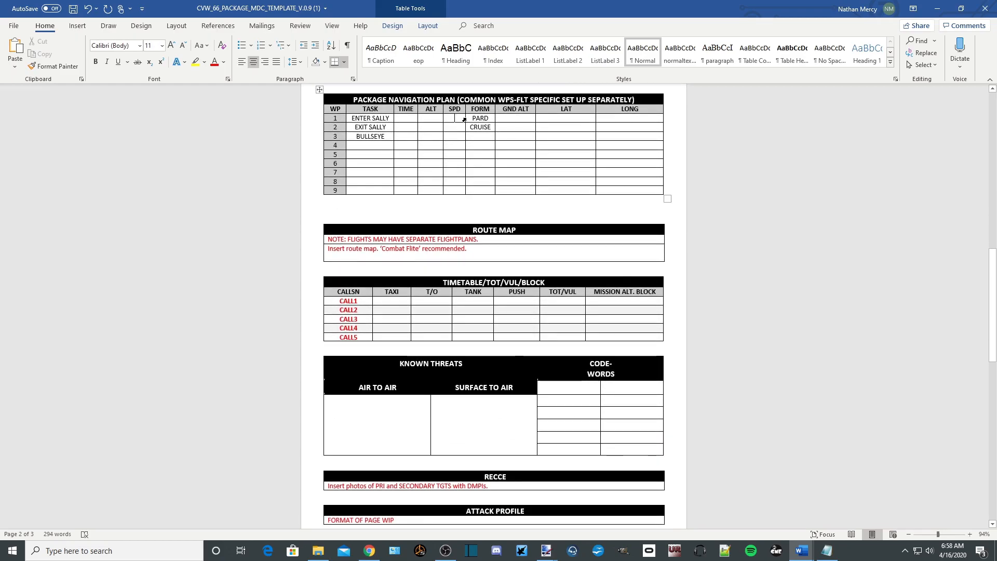
{"action": "left_click", "coordinate": [460, 118]}
{"action": "type", "text": "300"}
{"action": "left_click", "coordinate": [376, 145]}
{"action": "type", "text": "MOA"}
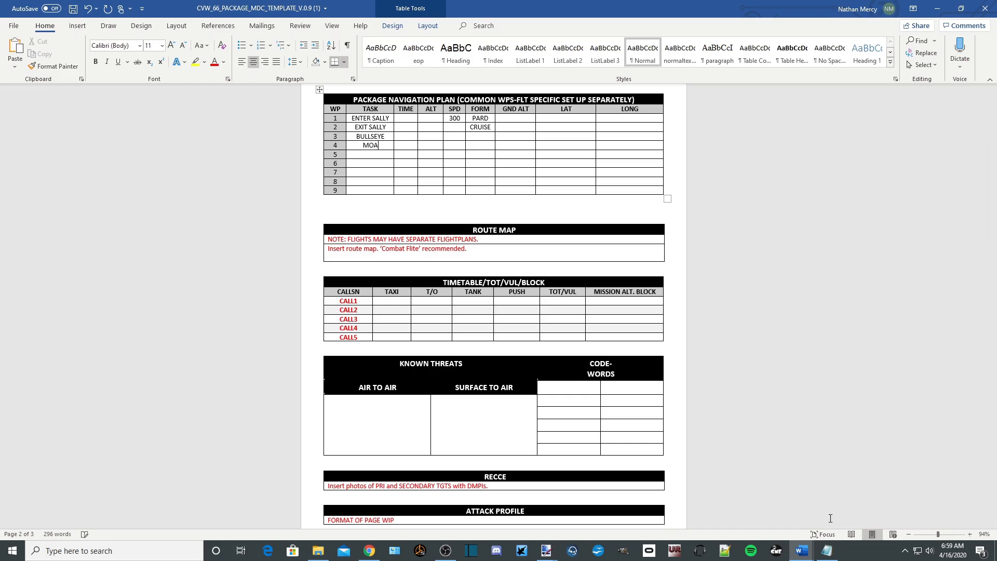
{"action": "type", "text": " CENTER"}
Copy the WP 4 latitude N 37 36.415 from the Notepad notes into the MOA CENTER row's LAT cell
{"action": "left_click", "coordinate": [828, 555]}
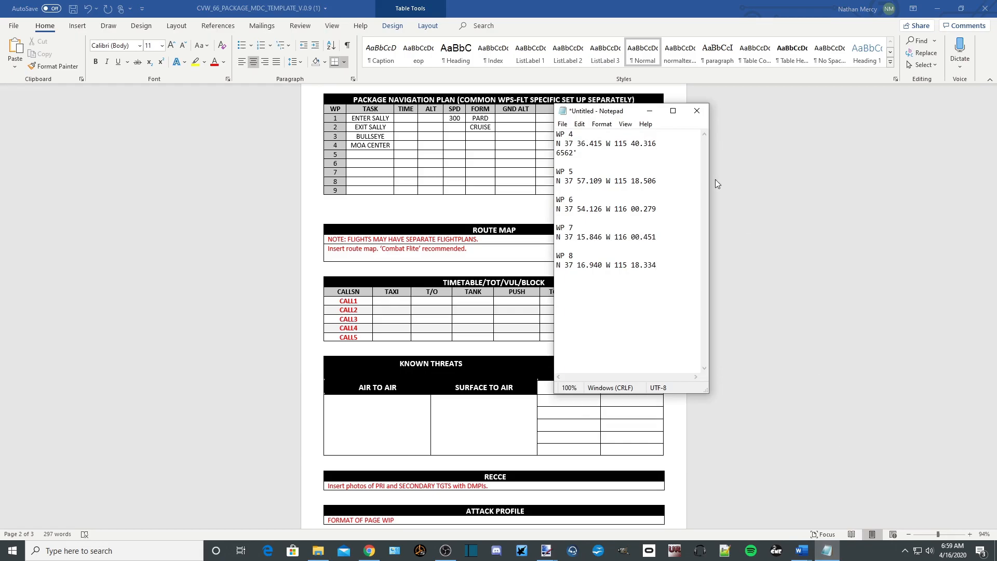
{"action": "left_click_drag", "start_coordinate": [617, 110], "coordinate": [108, 117]}
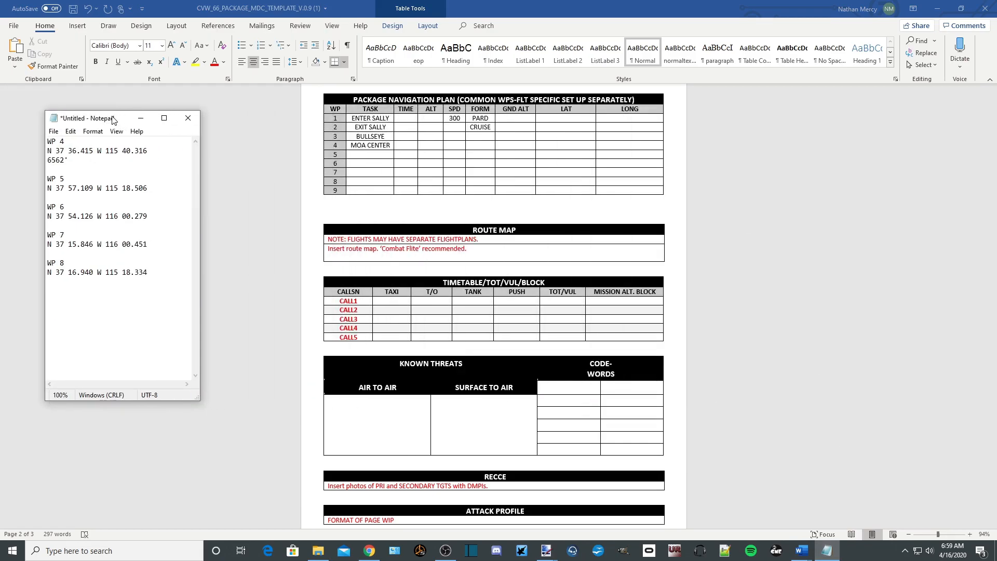
{"action": "left_click_drag", "start_coordinate": [48, 151], "coordinate": [92, 149]}
{"action": "key", "text": "ctrl+c"}
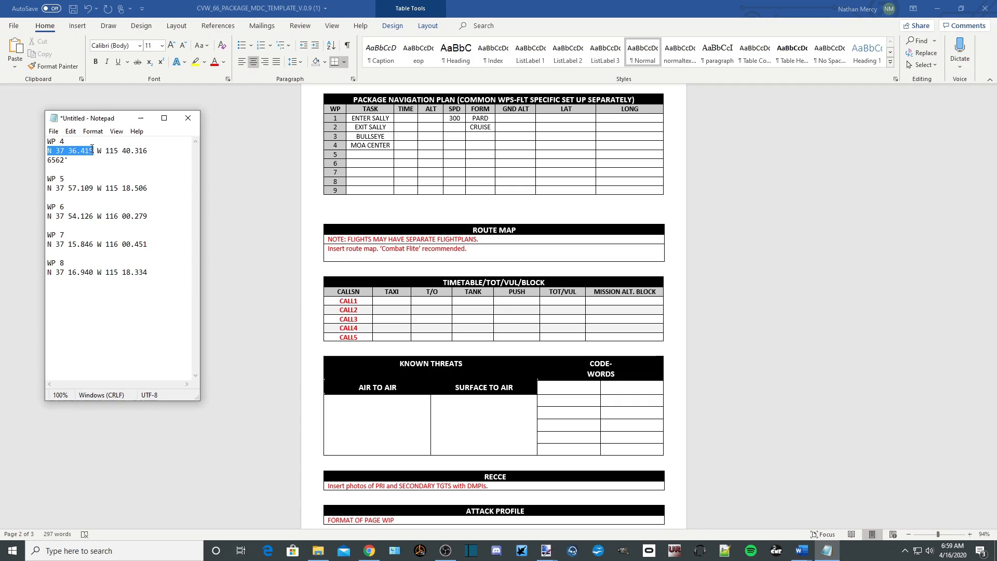
{"action": "left_click", "coordinate": [556, 148]}
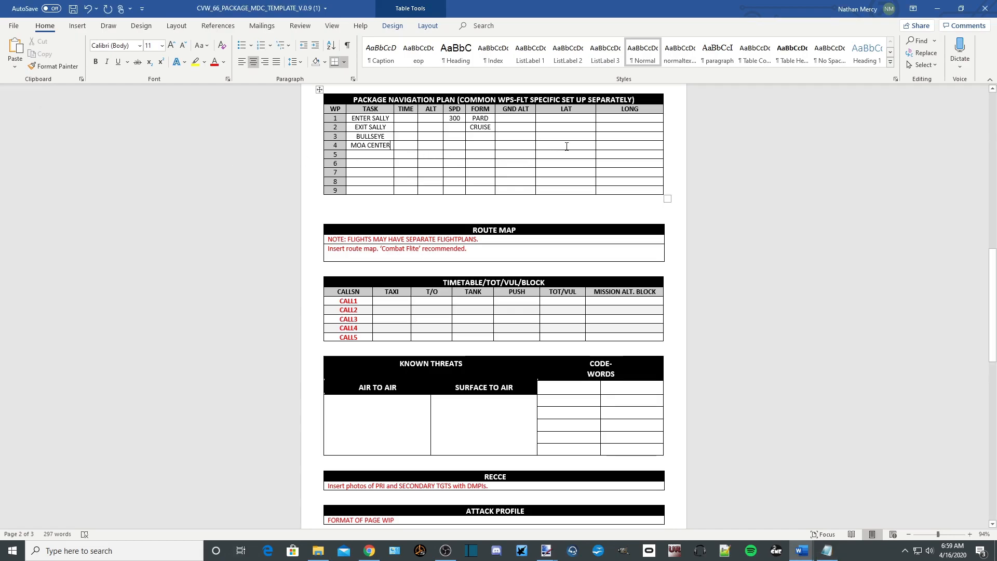
{"action": "key", "text": "ctrl+v"}
Copy the WP 4 longitude W 115 40.316 from the Notepad notes into the MOA CENTER row's LONG cell
{"action": "left_click", "coordinate": [826, 550]}
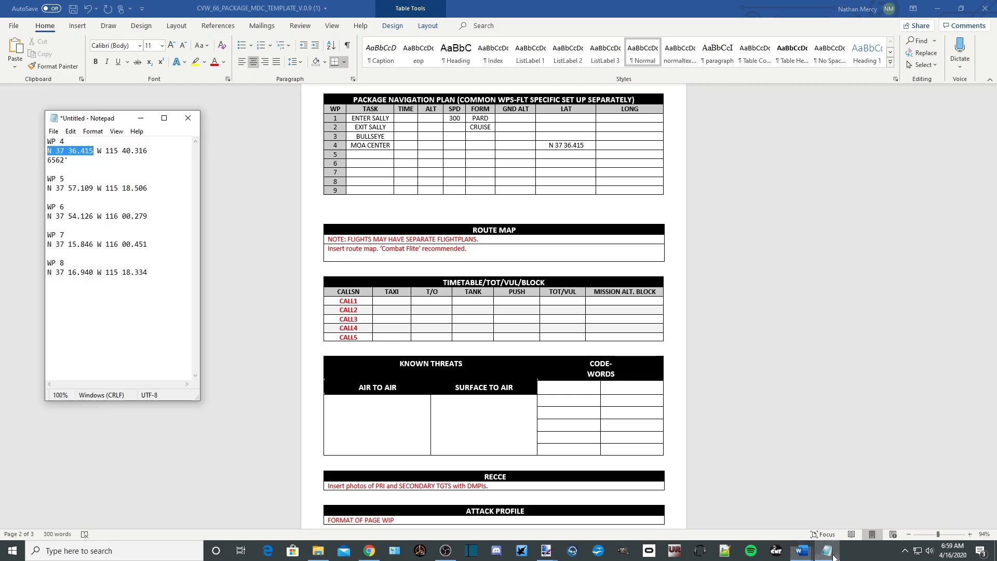
{"action": "left_click_drag", "start_coordinate": [98, 151], "coordinate": [149, 151]}
{"action": "key", "text": "ctrl+c"}
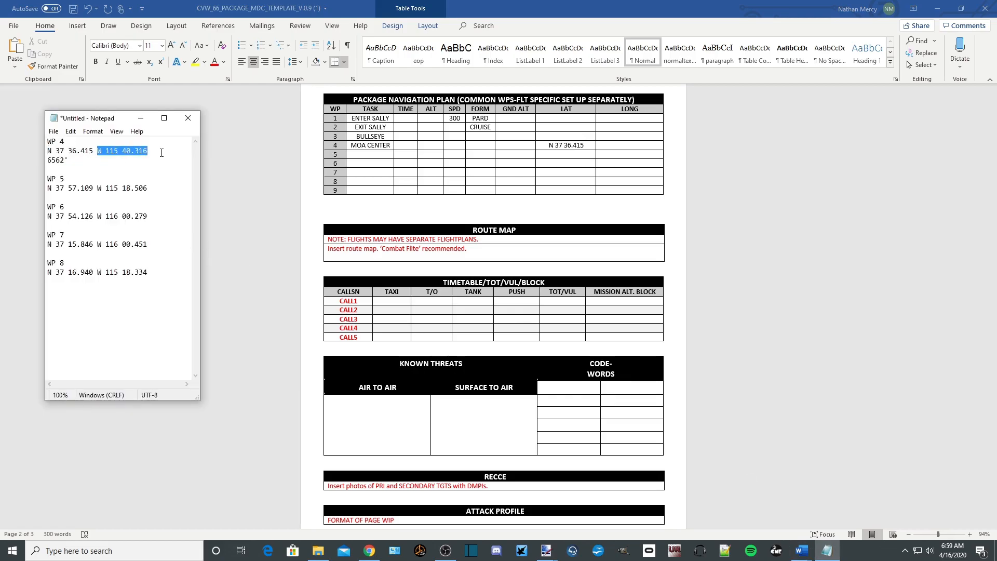
{"action": "left_click", "coordinate": [632, 149]}
{"action": "key", "text": "ctrl+v"}
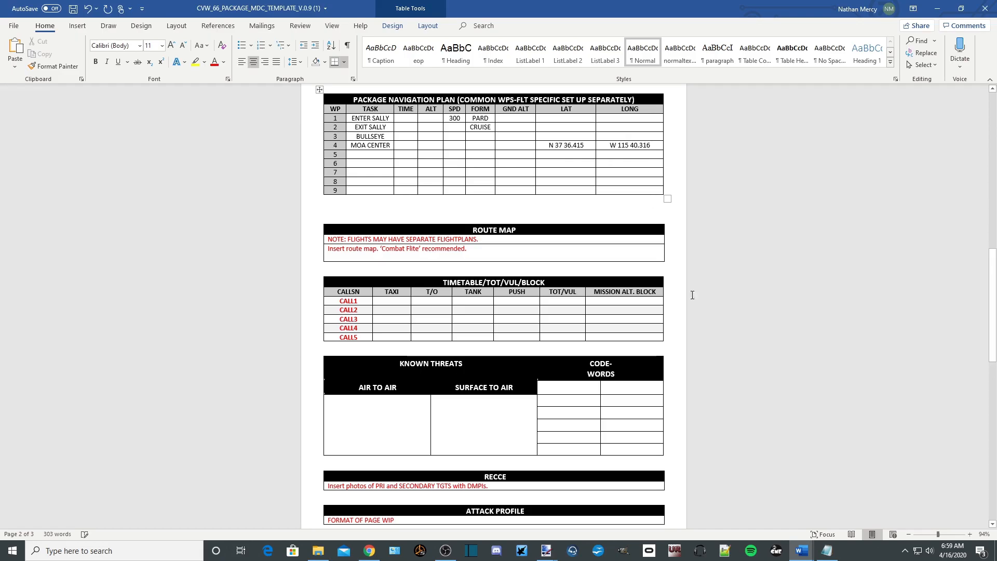
Copy the latitudes and longitudes of WP 5 to WP 8 from the Notepad notes into the Package Navigation Plan
{"action": "left_click", "coordinate": [837, 557]}
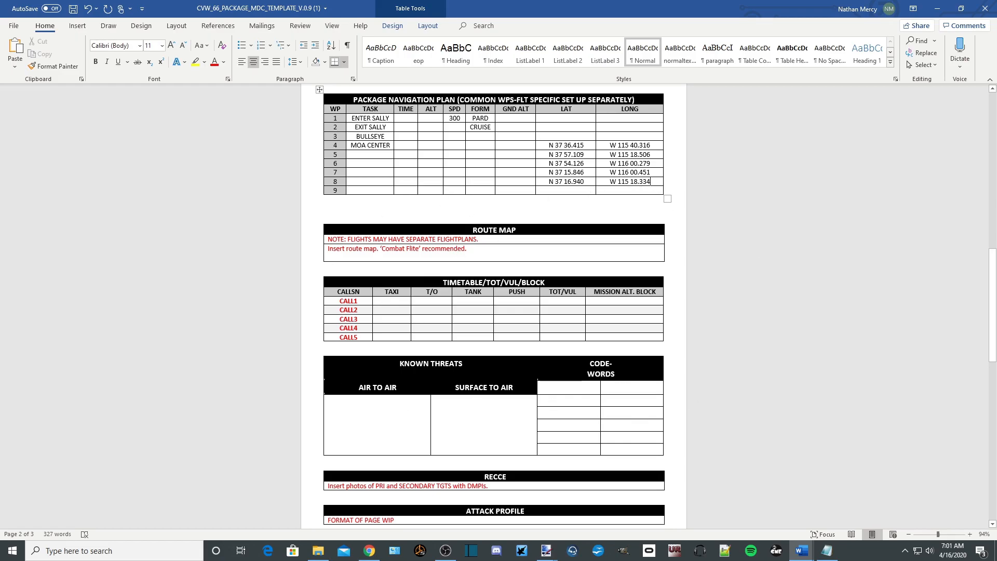
Delete the placeholder text "Insert route map. 'Combat Flite' recommended." from the Route Map table
{"action": "left_click_drag", "start_coordinate": [481, 251], "coordinate": [329, 255]}
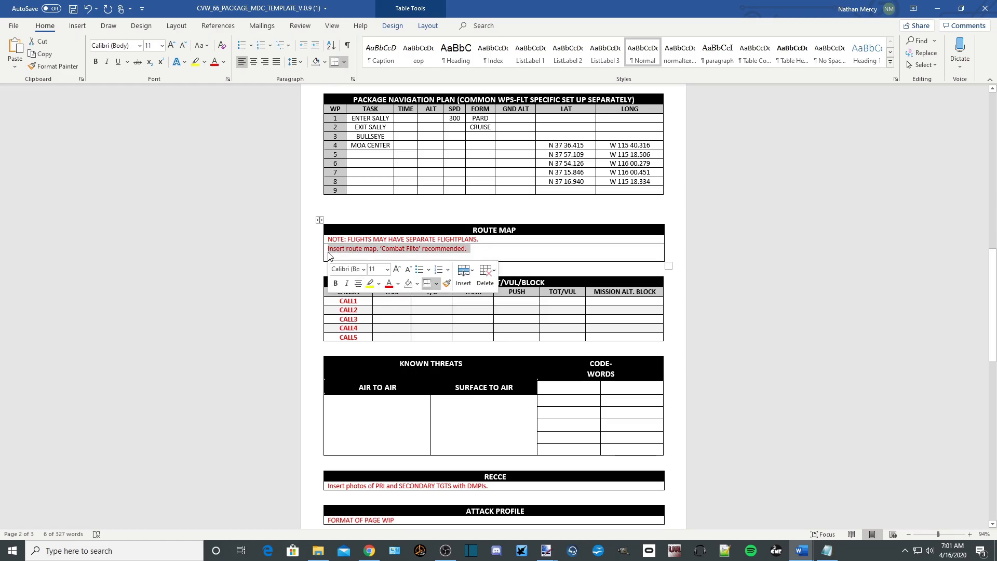
{"action": "key", "text": "Delete"}
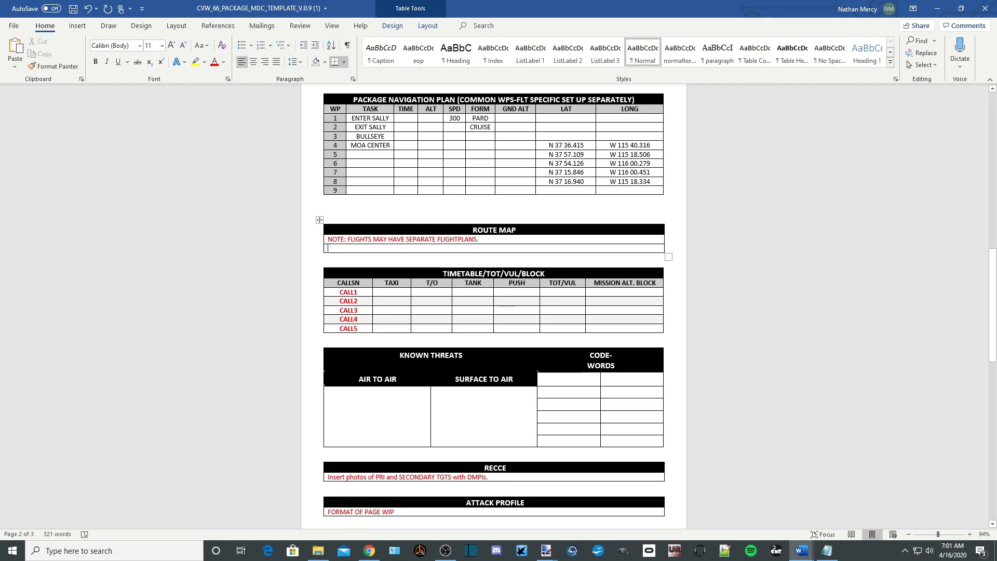
Insert the picture MDC Demo 1 from the Desktop's MDC Demo folder into the empty row of the Route Map table
{"action": "left_click", "coordinate": [77, 26]}
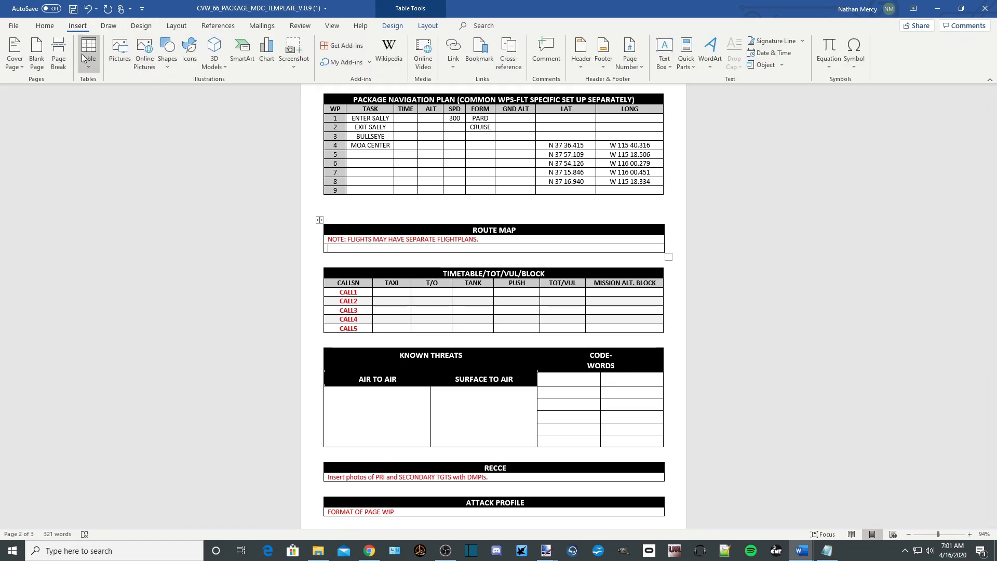
{"action": "left_click", "coordinate": [120, 52]}
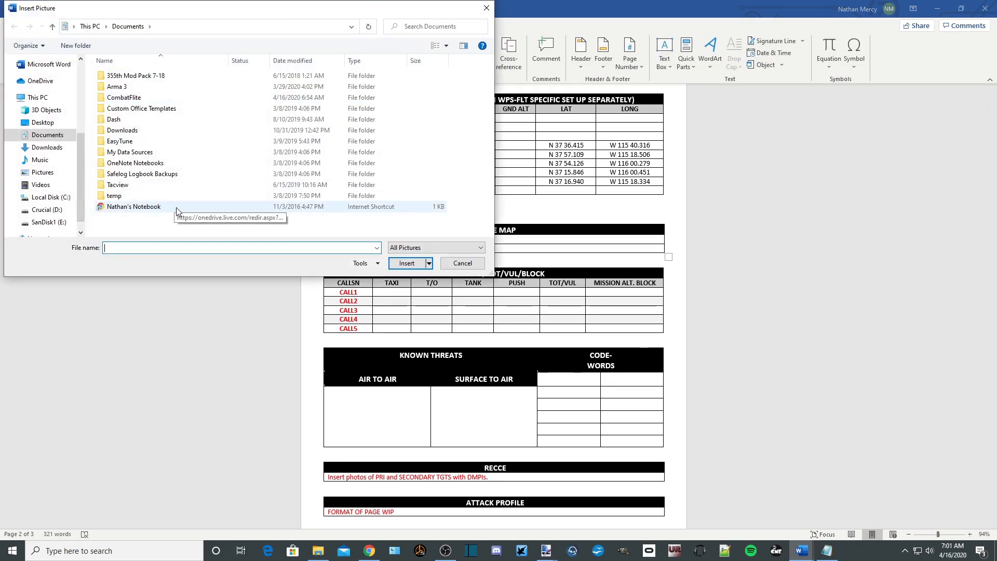
{"action": "left_click", "coordinate": [51, 197]}
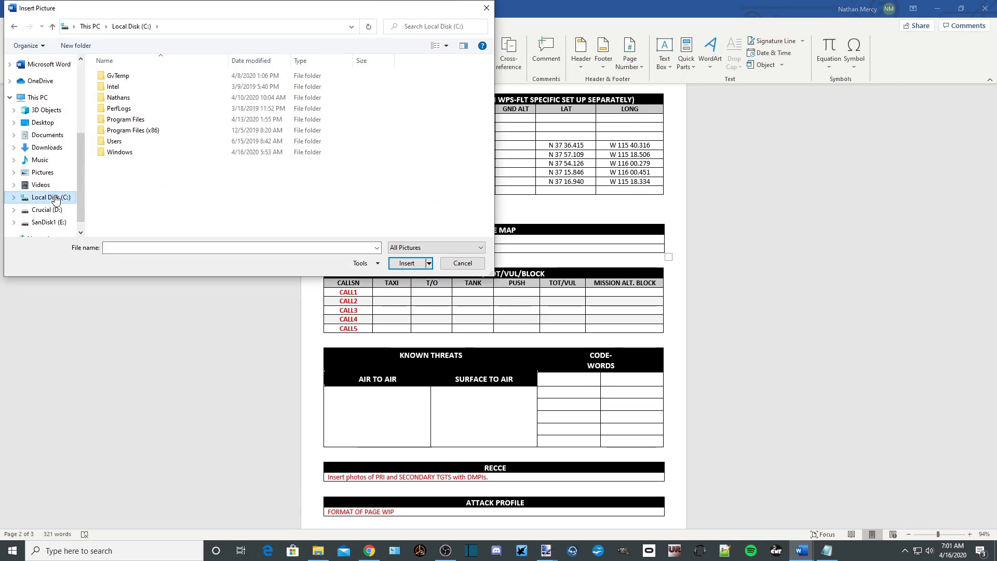
{"action": "left_click", "coordinate": [43, 123]}
{"action": "double_click", "coordinate": [135, 120]}
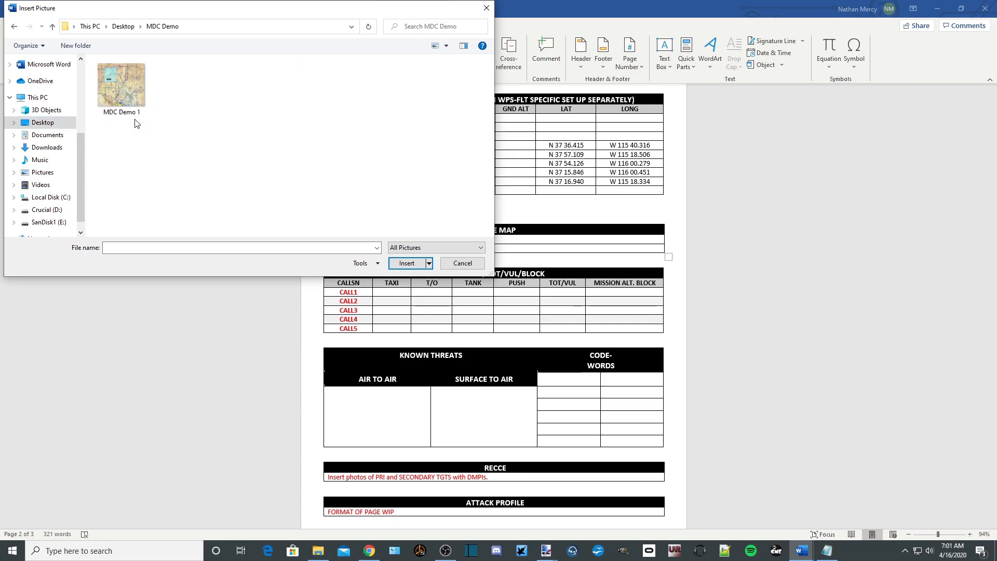
{"action": "left_click", "coordinate": [139, 82]}
{"action": "left_click", "coordinate": [416, 263]}
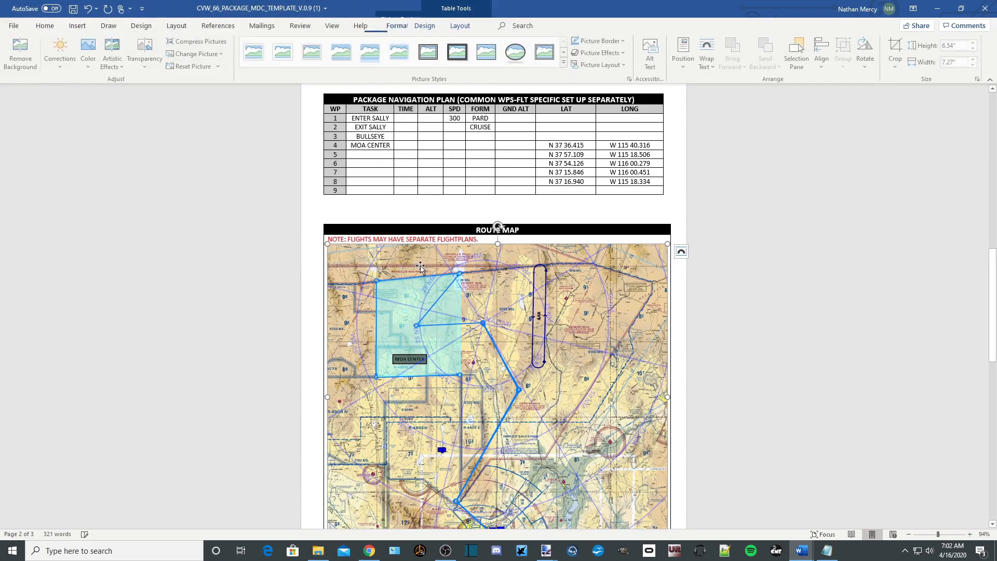
{"action": "scroll", "coordinate": [786, 283], "scroll_direction": "down", "scroll_amount": 3}
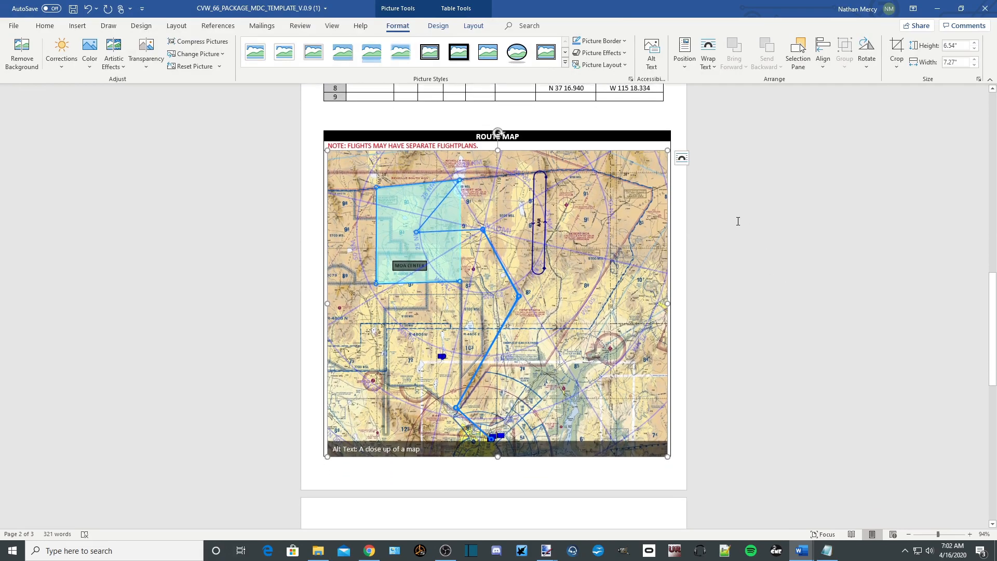
{"action": "left_click", "coordinate": [745, 244]}
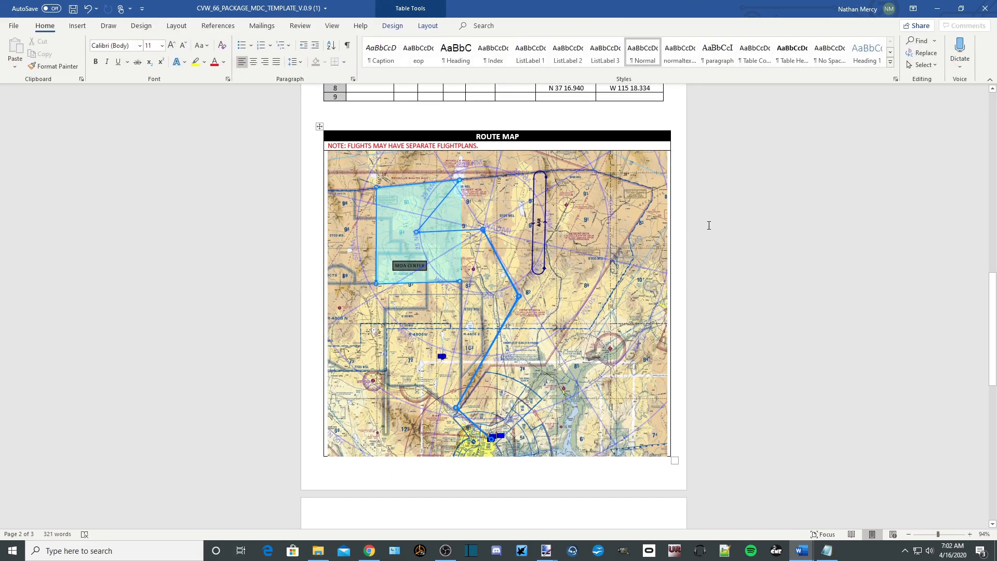
Replace the red placeholder text in the Gameplan table with the heading line "DODGE 1" in black text
{"action": "scroll", "coordinate": [508, 265], "scroll_direction": "down", "scroll_amount": 5}
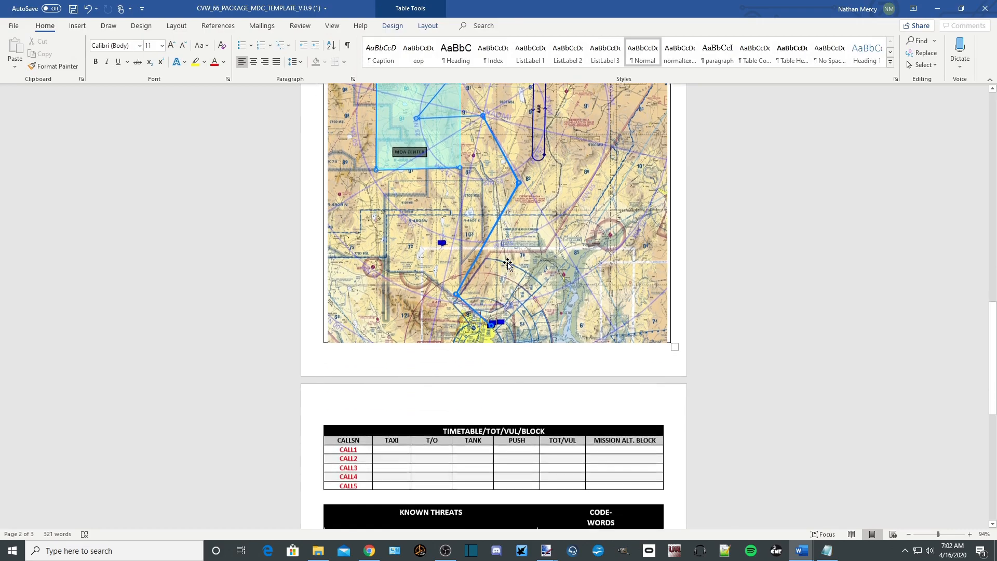
{"action": "scroll", "coordinate": [508, 264], "scroll_direction": "down", "scroll_amount": 7}
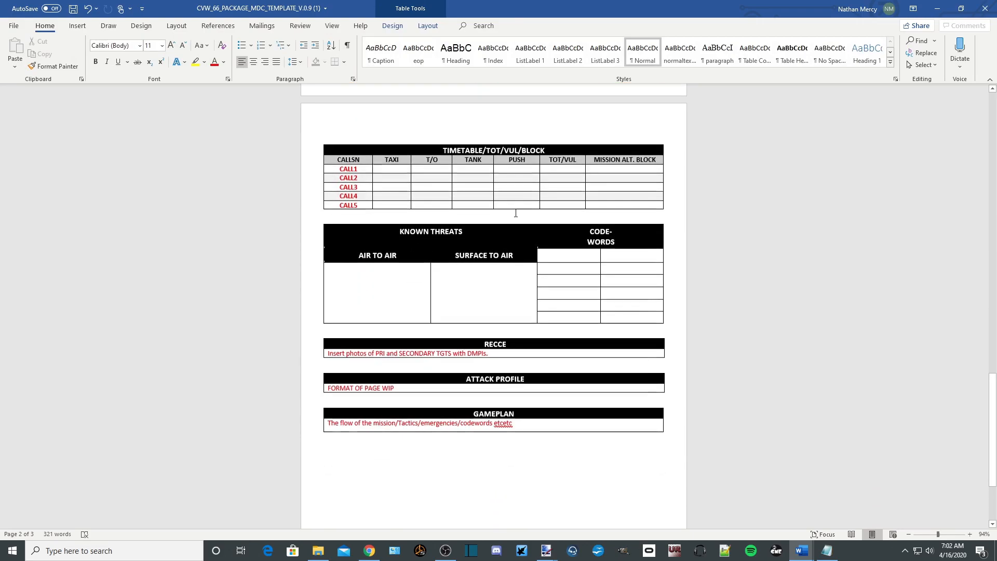
{"action": "scroll", "coordinate": [397, 179], "scroll_direction": "down", "scroll_amount": 2}
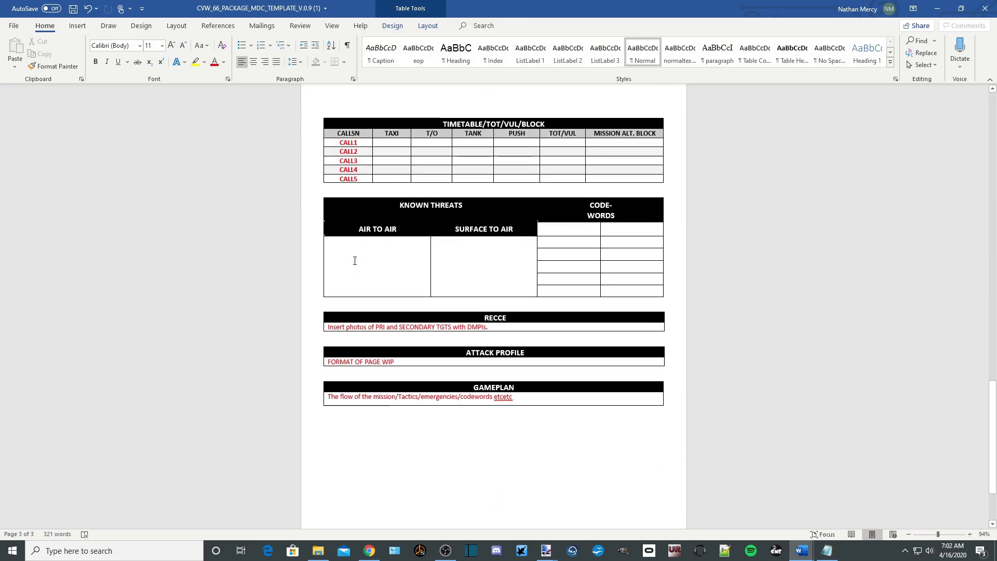
{"action": "scroll", "coordinate": [379, 306], "scroll_direction": "down", "scroll_amount": 1}
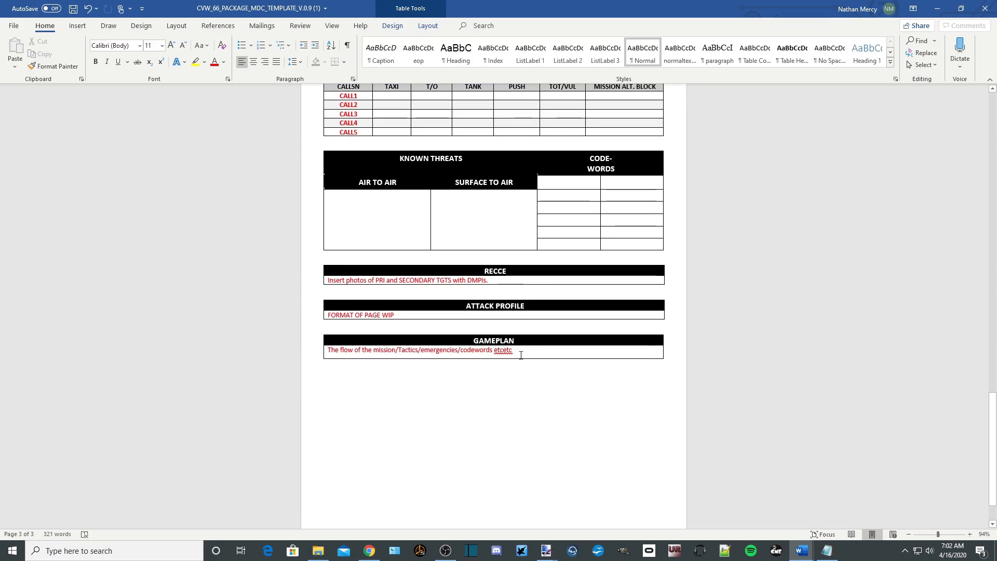
{"action": "left_click_drag", "start_coordinate": [513, 352], "coordinate": [315, 358]}
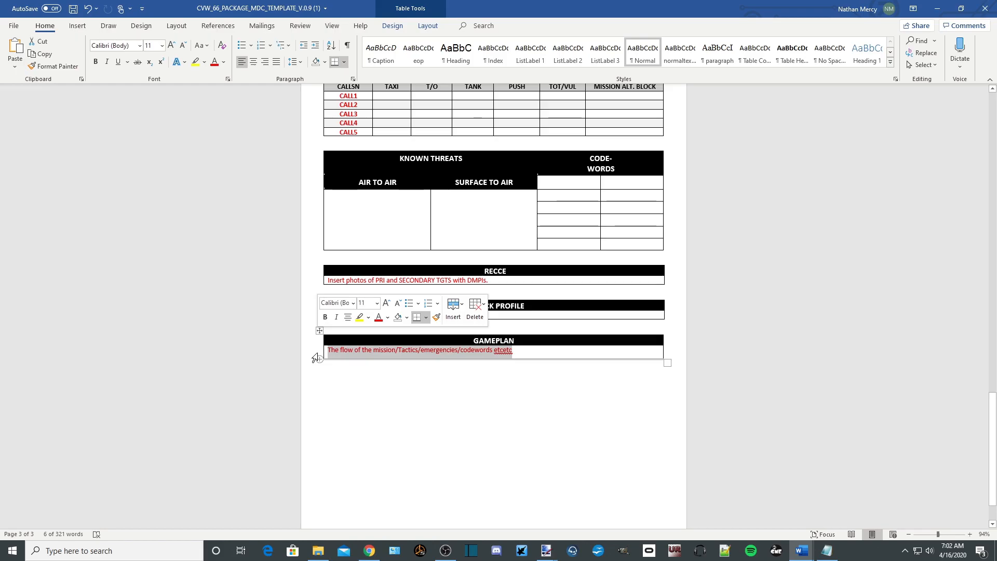
{"action": "left_click", "coordinate": [388, 317]}
{"action": "left_click", "coordinate": [391, 333]}
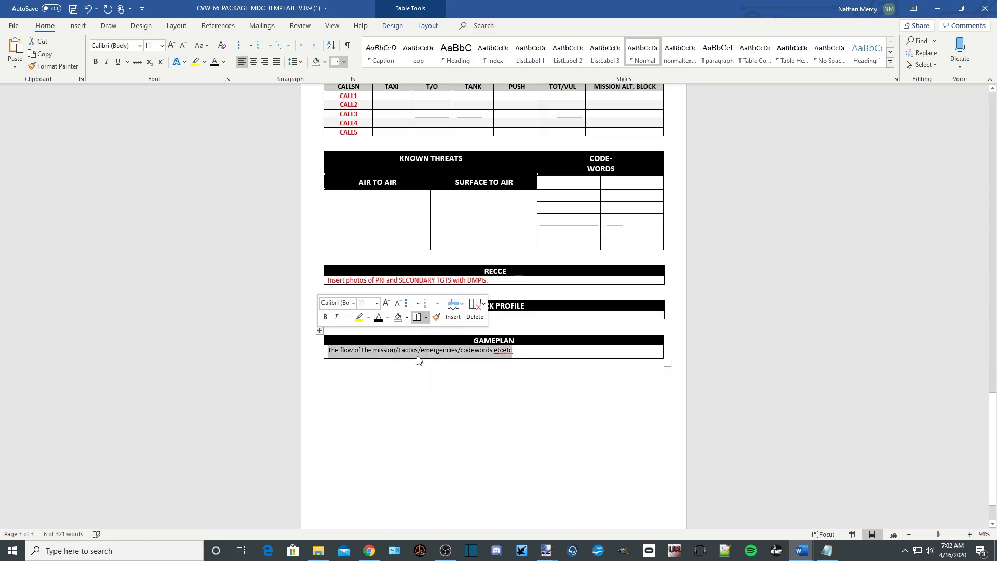
{"action": "key", "text": "BackSpace"}
{"action": "type", "text": "DODGE"}
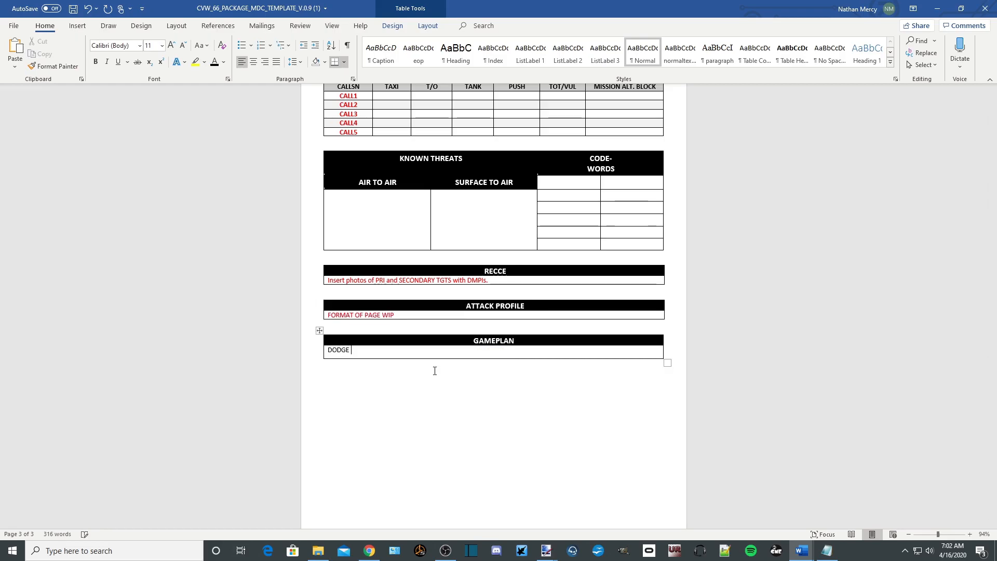
{"action": "type", "text": " 1"}
{"action": "key", "text": "Return"}
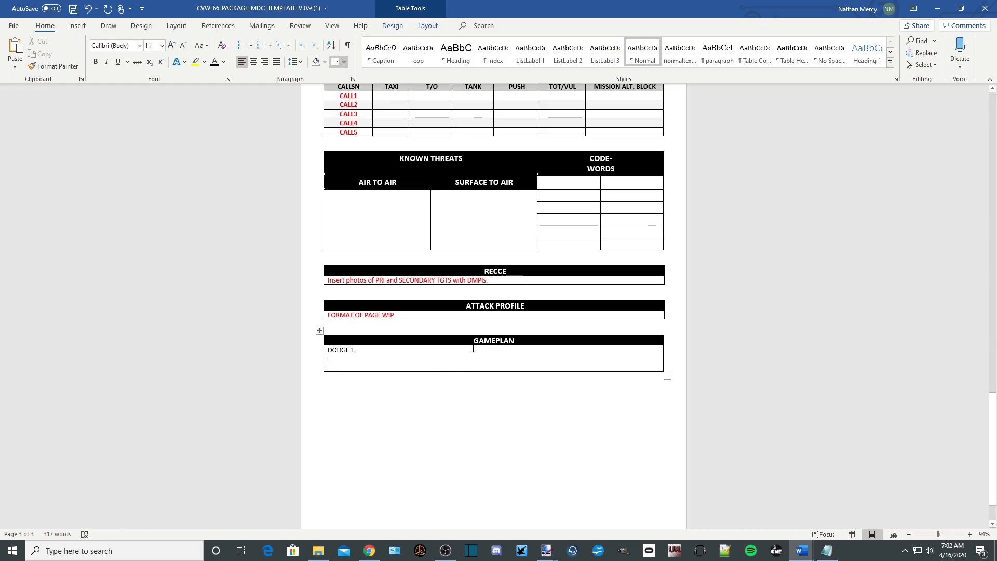
Add a bullet under DODGE 1 in the Gameplan reading "Takeoff: 10 second spacing, rejoin Parade, 300 kts WP 1"
{"action": "left_click", "coordinate": [241, 50]}
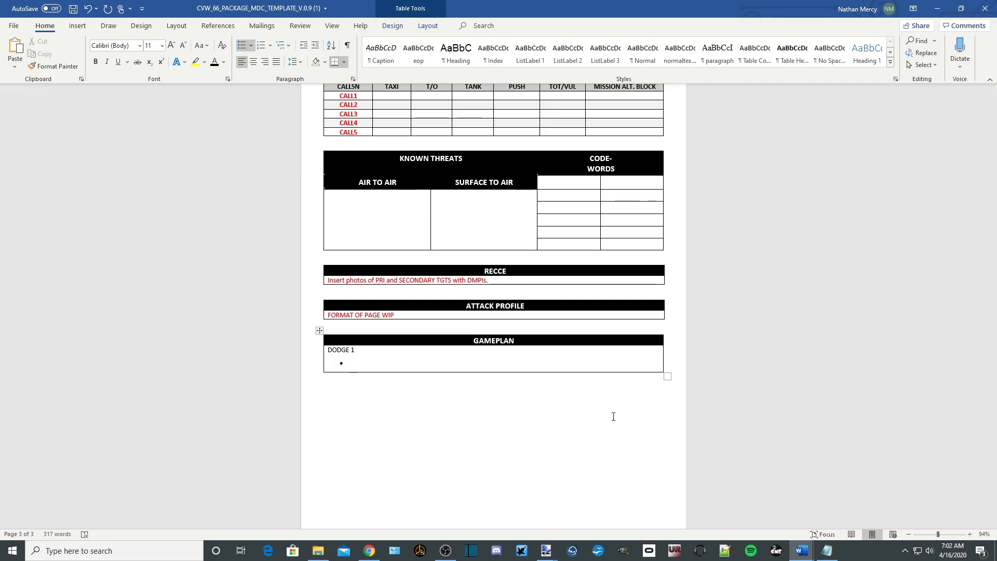
{"action": "type", "text": "T"}
{"action": "type", "text": "akeo"}
{"action": "type", "text": "d"}
{"action": "type", "text": "ec"}
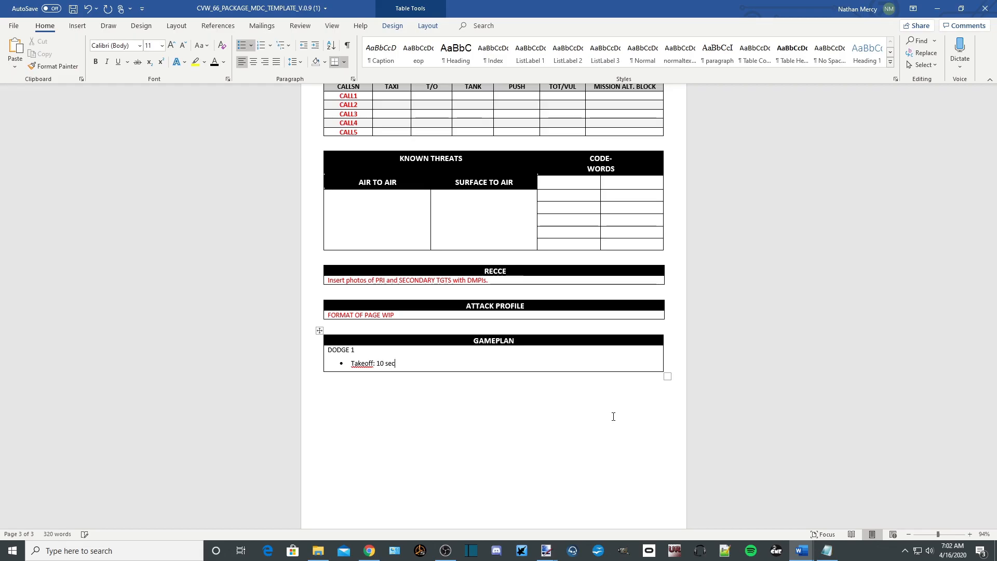
{"action": "type", "text": "ond spacing,"}
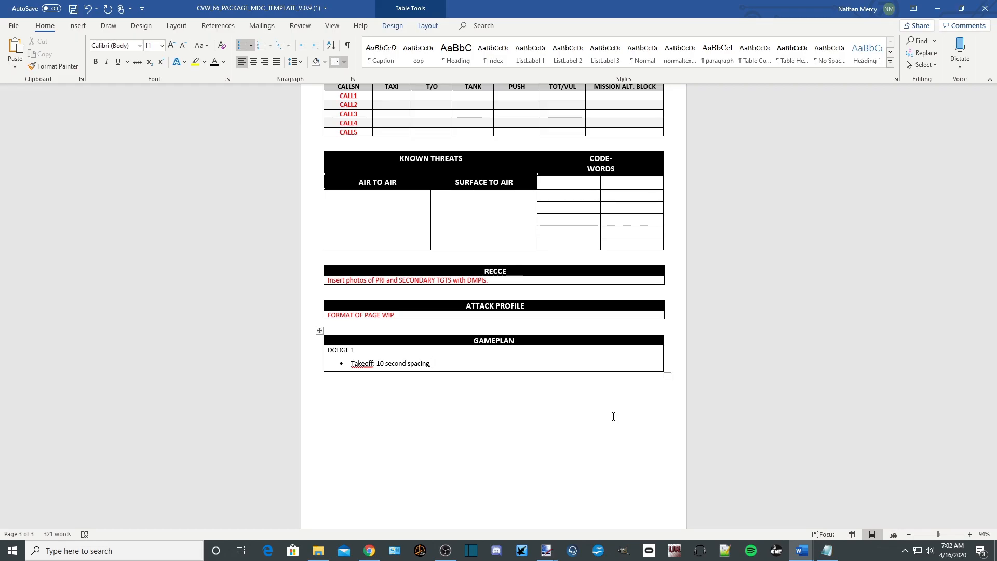
{"action": "type", "text": "rejoin Parade, "}
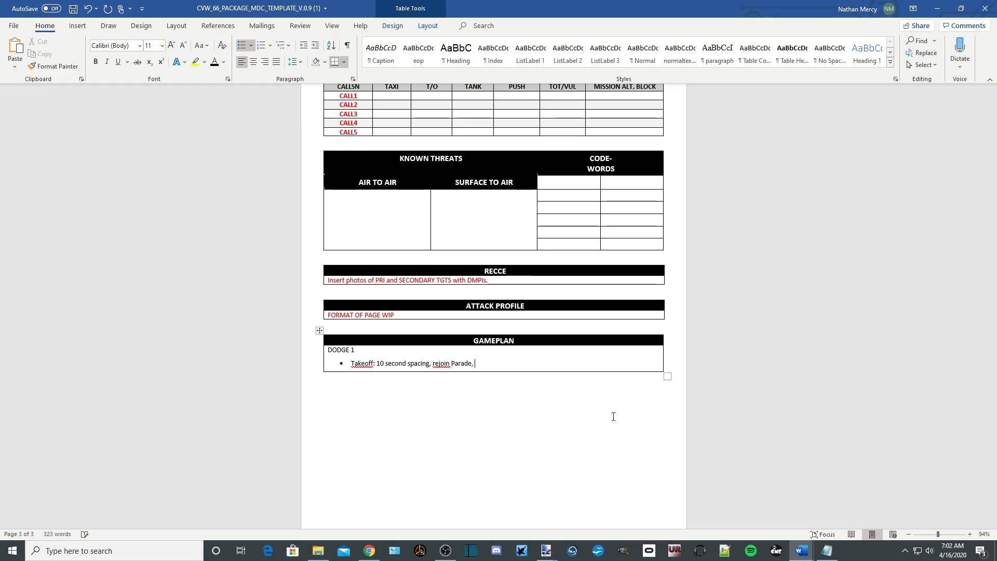
{"action": "type", "text": "300 kts WP 1"}
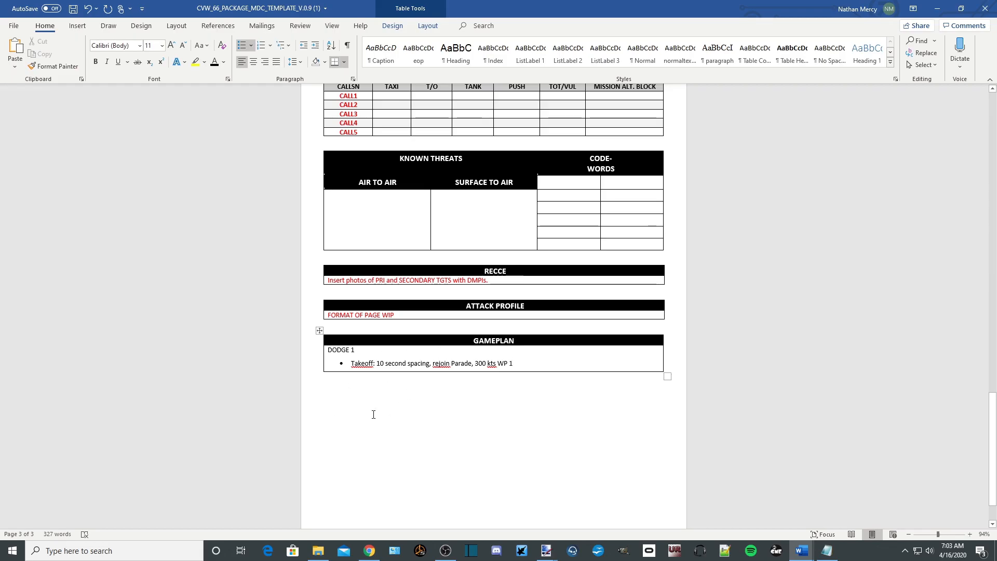
Review the filled-in mission data card from the Gameplan table back up to the first page
{"action": "scroll", "coordinate": [376, 401], "scroll_direction": "down", "scroll_amount": 2}
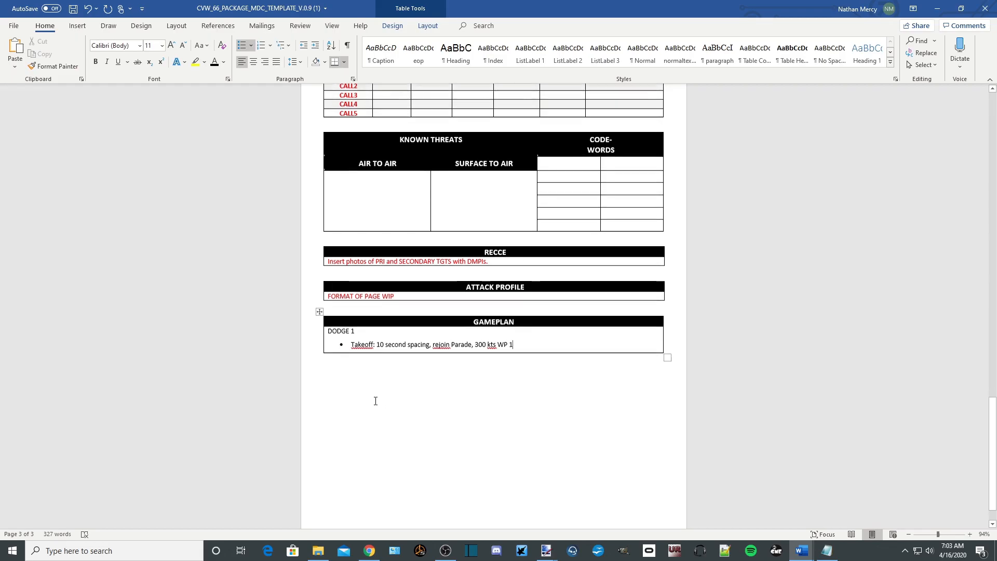
{"action": "scroll", "coordinate": [391, 396], "scroll_direction": "up", "scroll_amount": 2}
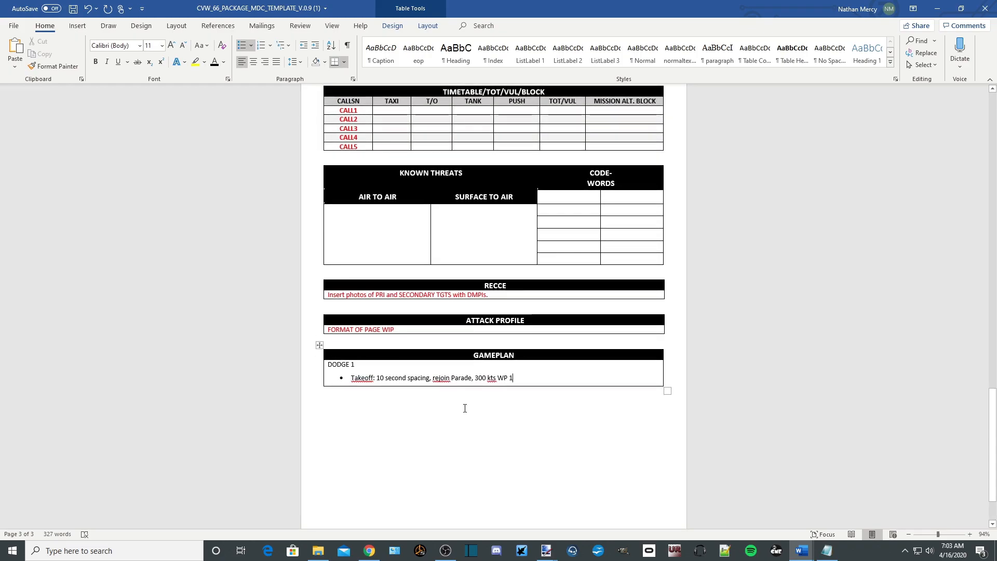
{"action": "scroll", "coordinate": [369, 410], "scroll_direction": "up", "scroll_amount": 1}
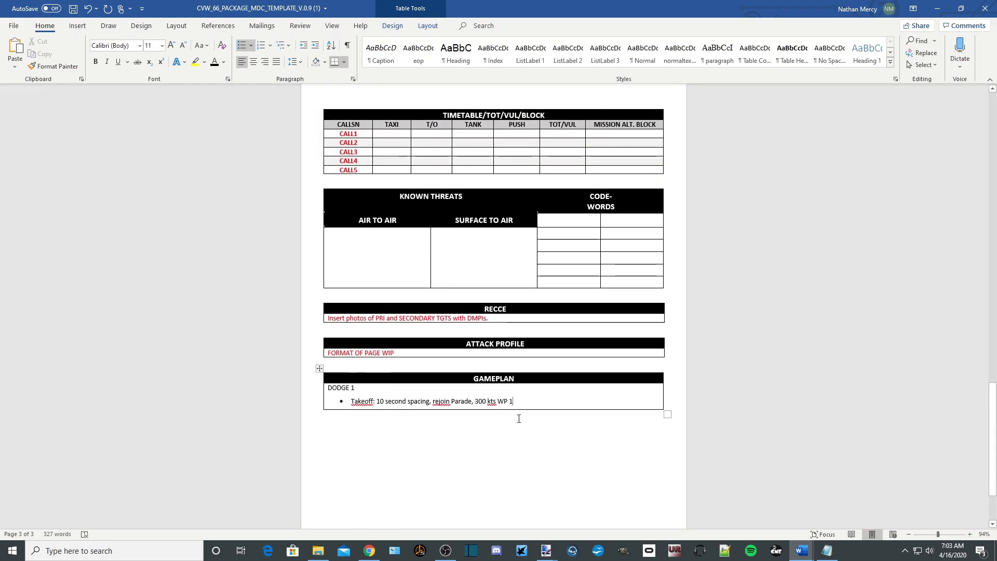
{"action": "scroll", "coordinate": [519, 423], "scroll_direction": "up", "scroll_amount": 1}
{"action": "scroll", "coordinate": [519, 422], "scroll_direction": "up", "scroll_amount": 1}
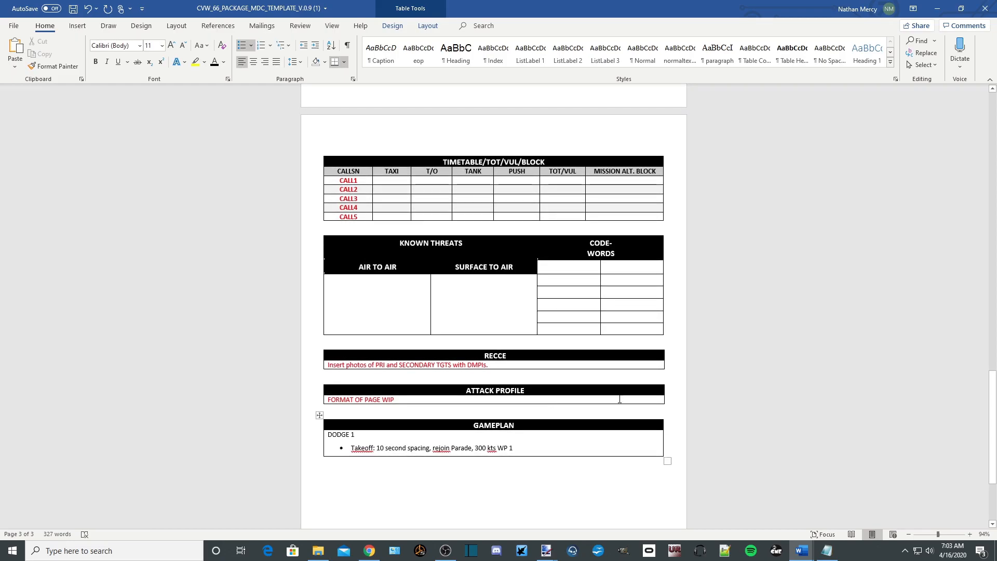
{"action": "left_click", "coordinate": [756, 393]}
{"action": "scroll", "coordinate": [317, 288], "scroll_direction": "up", "scroll_amount": 20}
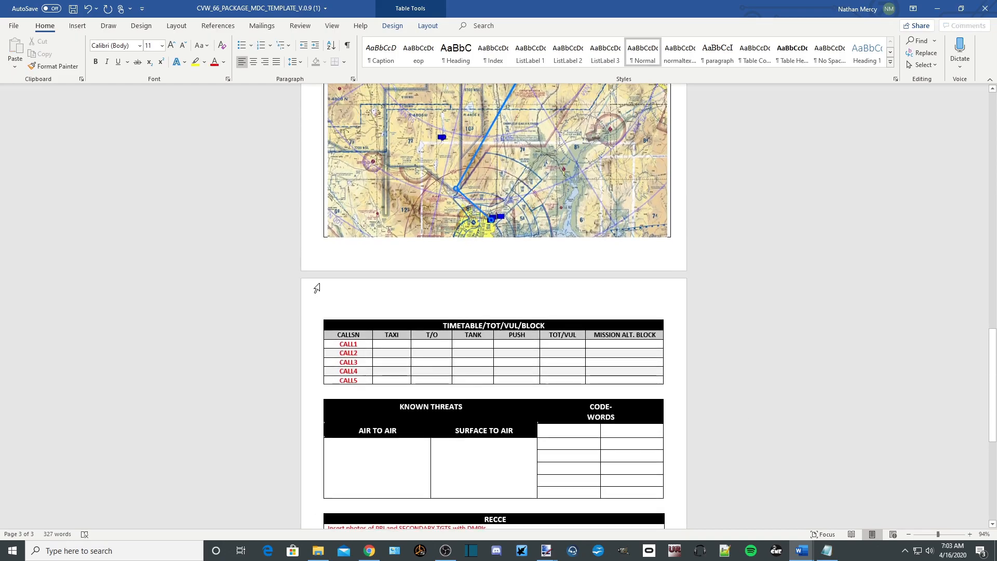
{"action": "scroll", "coordinate": [322, 283], "scroll_direction": "up", "scroll_amount": 4}
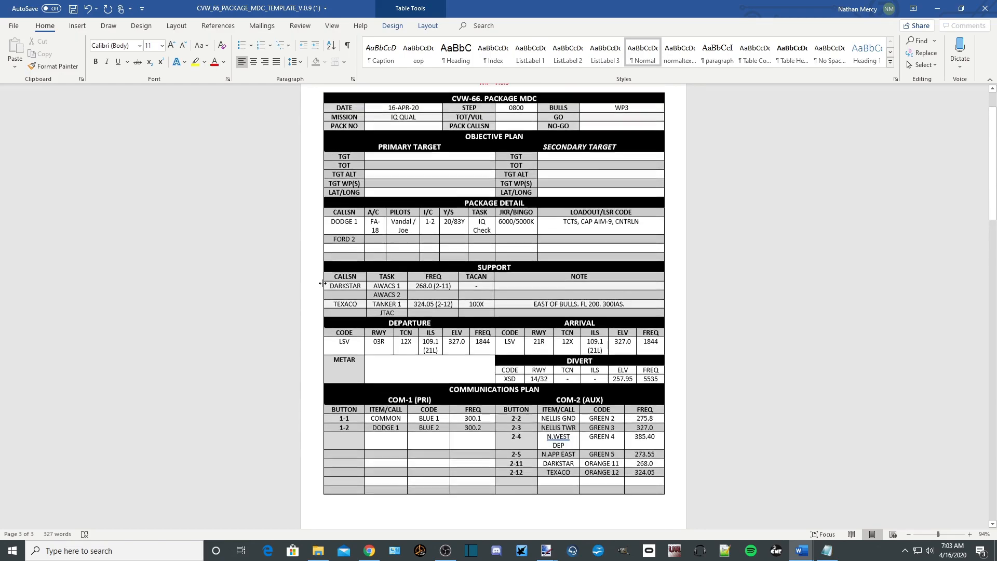
Save the card as a Word document named IQ MDC in the Desktop's MDC Demo folder
{"action": "left_click", "coordinate": [14, 25]}
{"action": "left_click", "coordinate": [26, 167]}
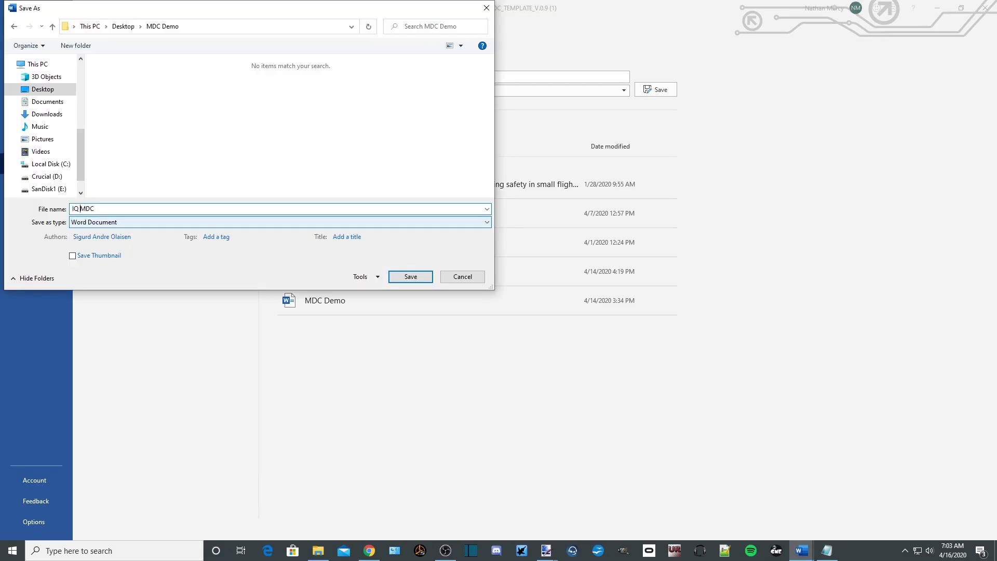
{"action": "left_click", "coordinate": [398, 278]}
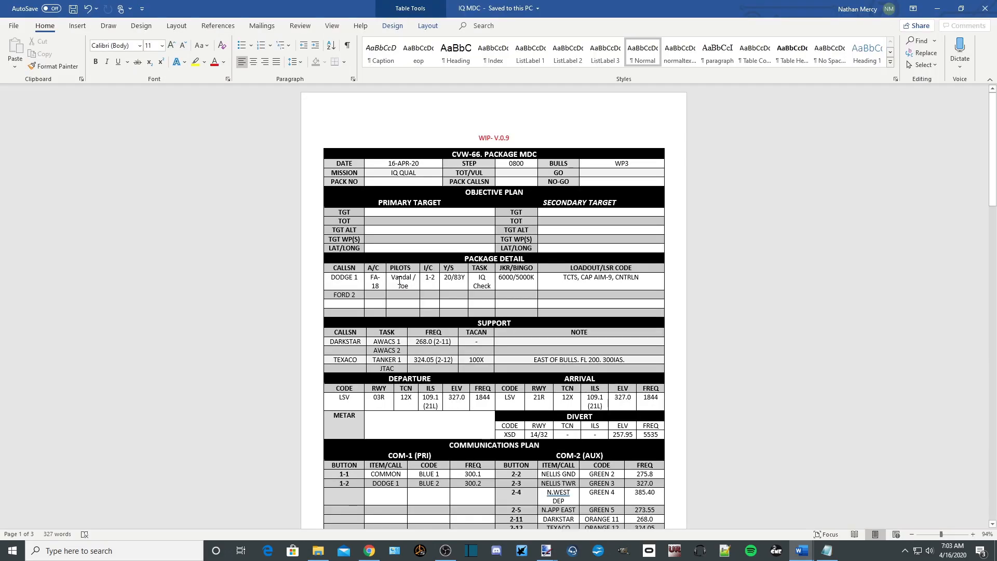
Save a PDF copy of the card as IQ MDC in the MDC Demo folder and close the published PDF
{"action": "left_click", "coordinate": [13, 26]}
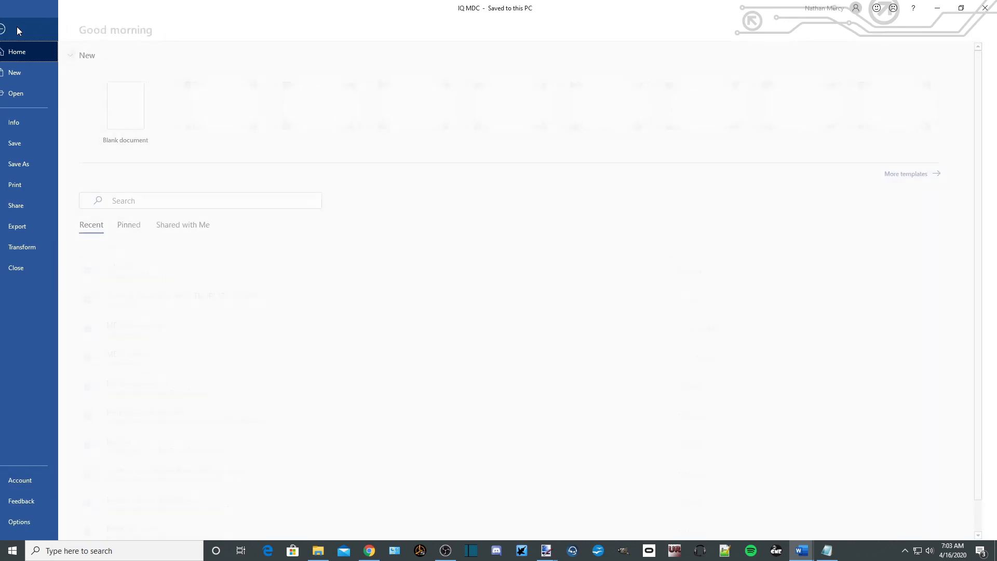
{"action": "left_click", "coordinate": [34, 164]}
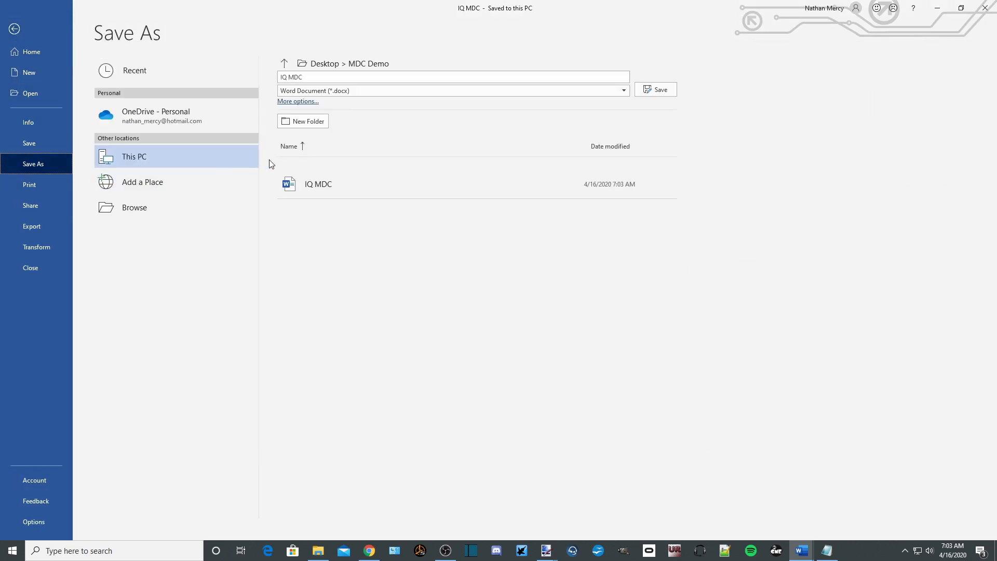
{"action": "left_click", "coordinate": [169, 202]}
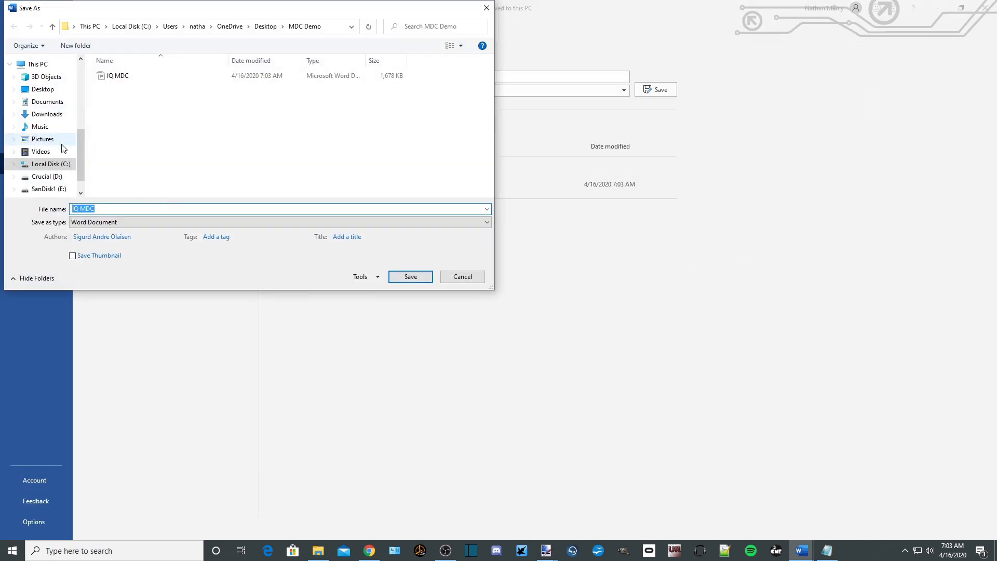
{"action": "left_click", "coordinate": [106, 222]}
{"action": "left_click", "coordinate": [103, 279]}
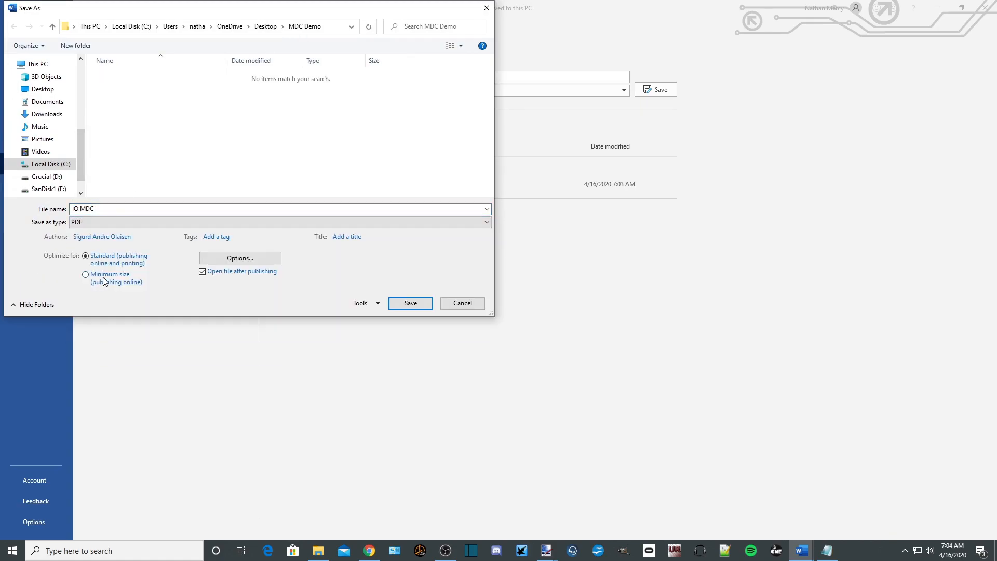
{"action": "left_click", "coordinate": [409, 305]}
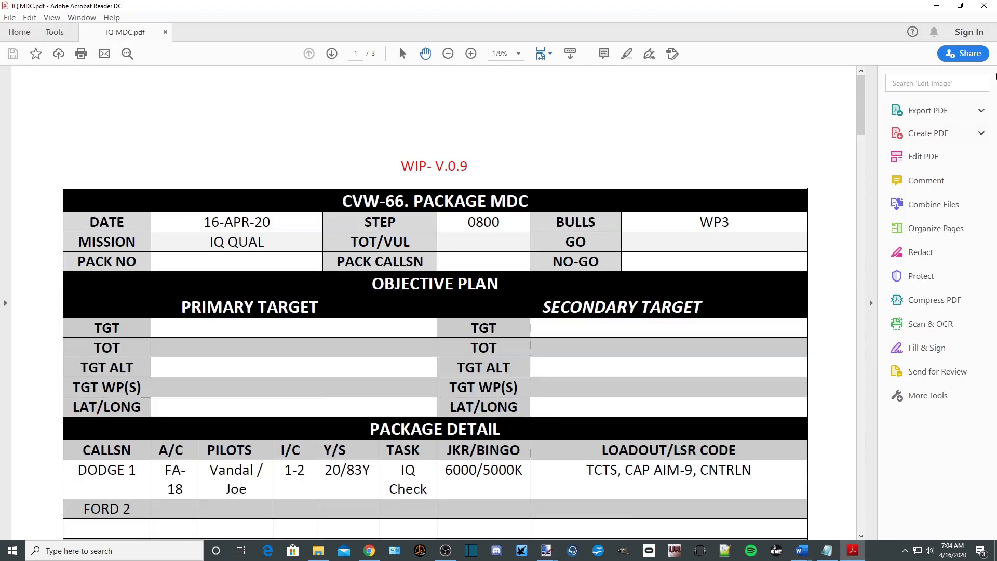
{"action": "left_click", "coordinate": [986, 6]}
Minimize the document window and open DCS Kneeboard Builder from the desktop
{"action": "left_click", "coordinate": [937, 7]}
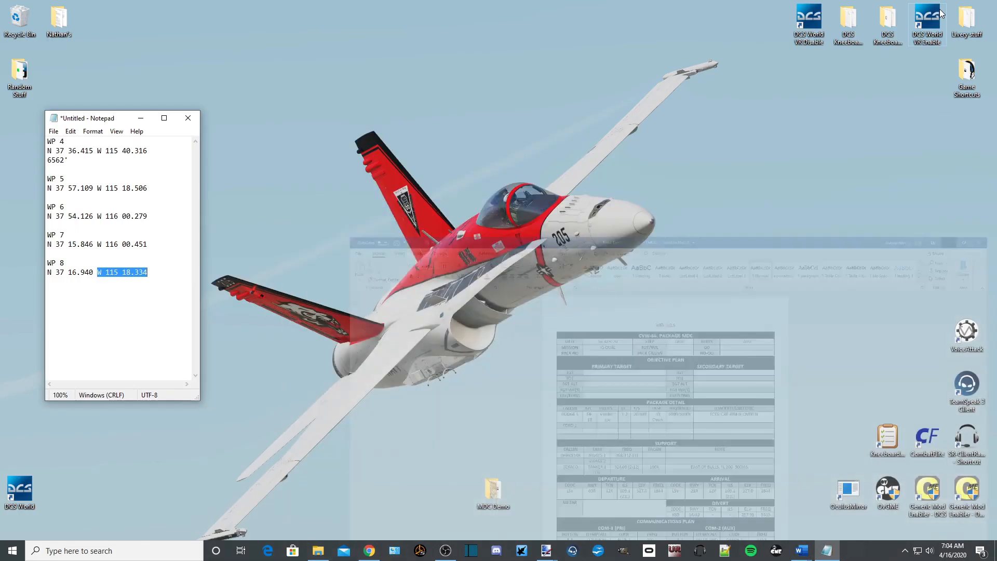
{"action": "key", "text": "super+d"}
{"action": "double_click", "coordinate": [891, 443]}
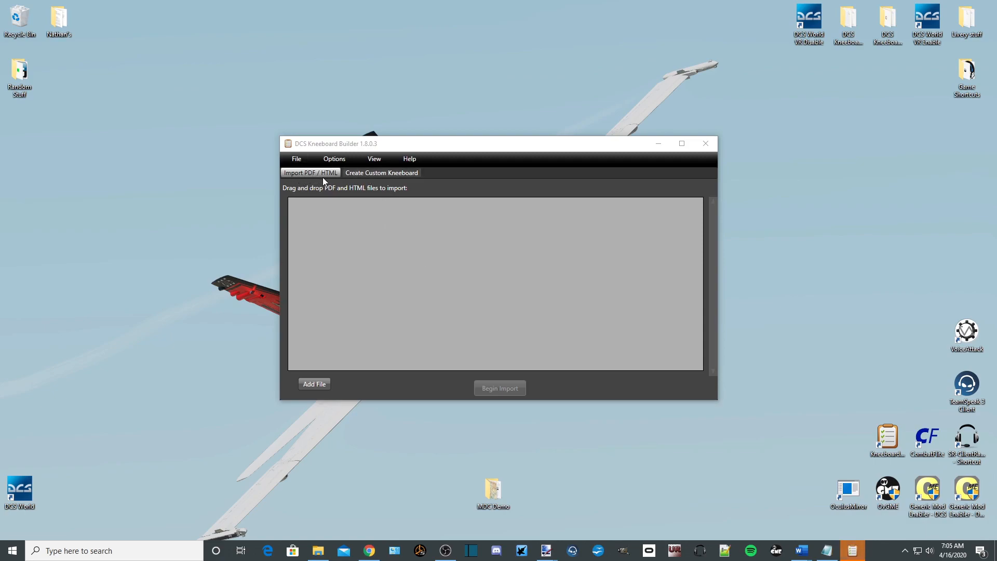
Import the IQ MDC PDF from the MDC Demo folder for the FA-18C under the group name IQ Check
{"action": "left_click", "coordinate": [326, 383]}
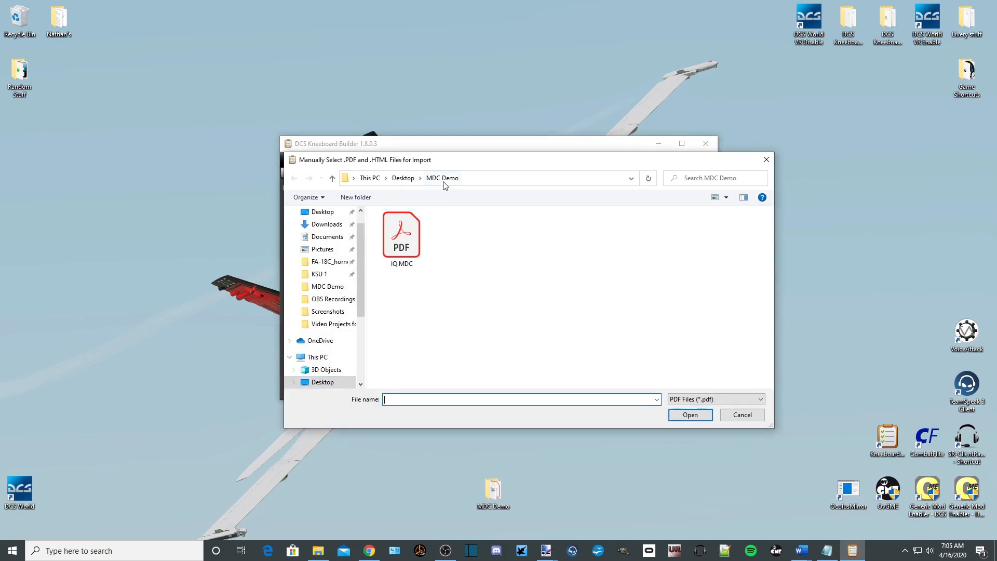
{"action": "left_click", "coordinate": [401, 250]}
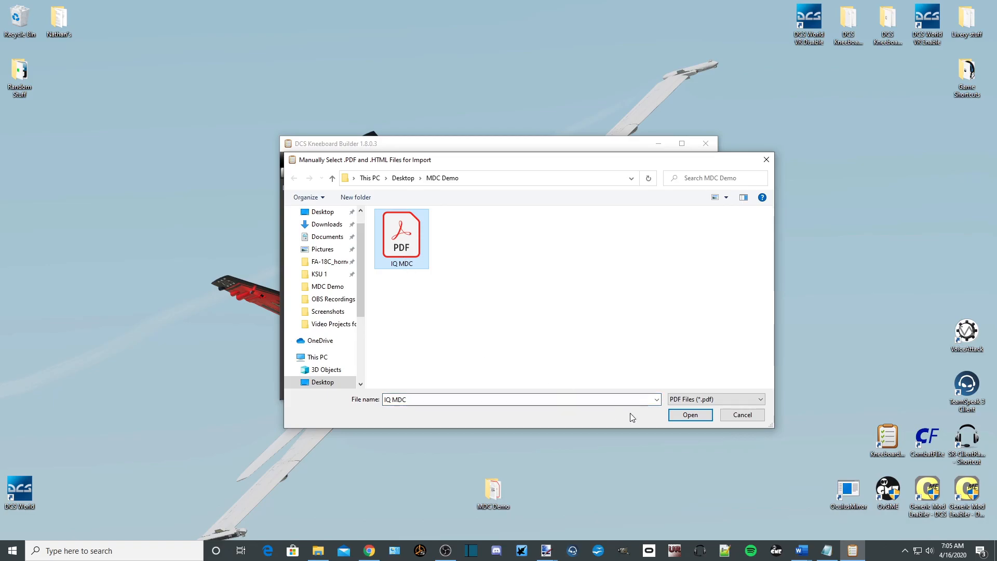
{"action": "left_click", "coordinate": [678, 416]}
{"action": "left_click", "coordinate": [467, 219]}
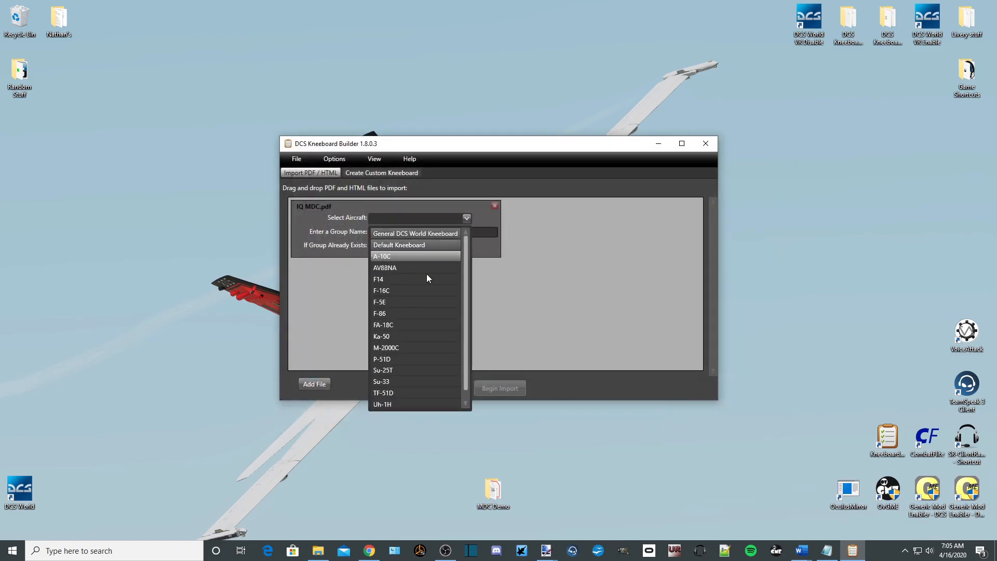
{"action": "left_click", "coordinate": [400, 325]}
{"action": "left_click", "coordinate": [473, 232]}
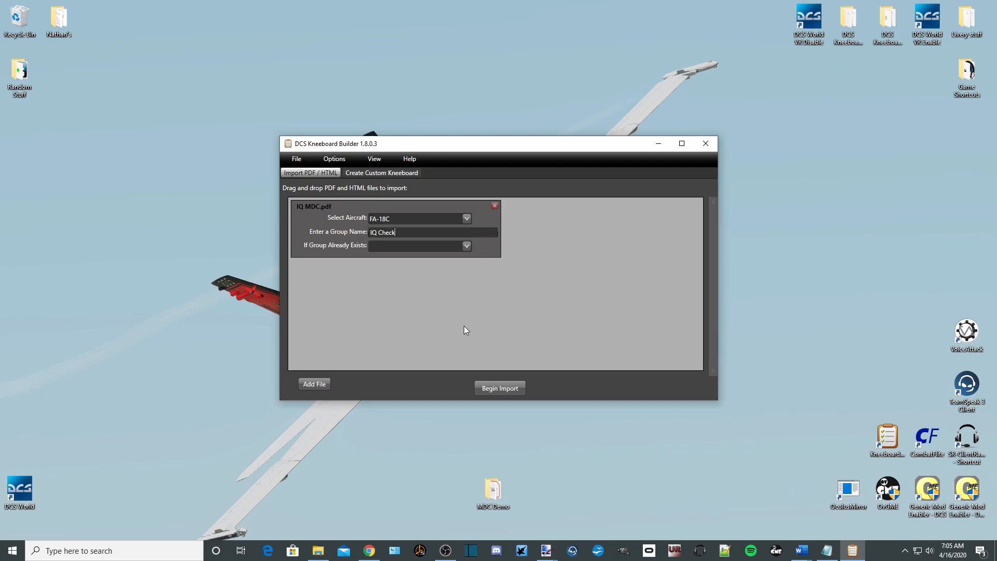
{"action": "left_click", "coordinate": [502, 391]}
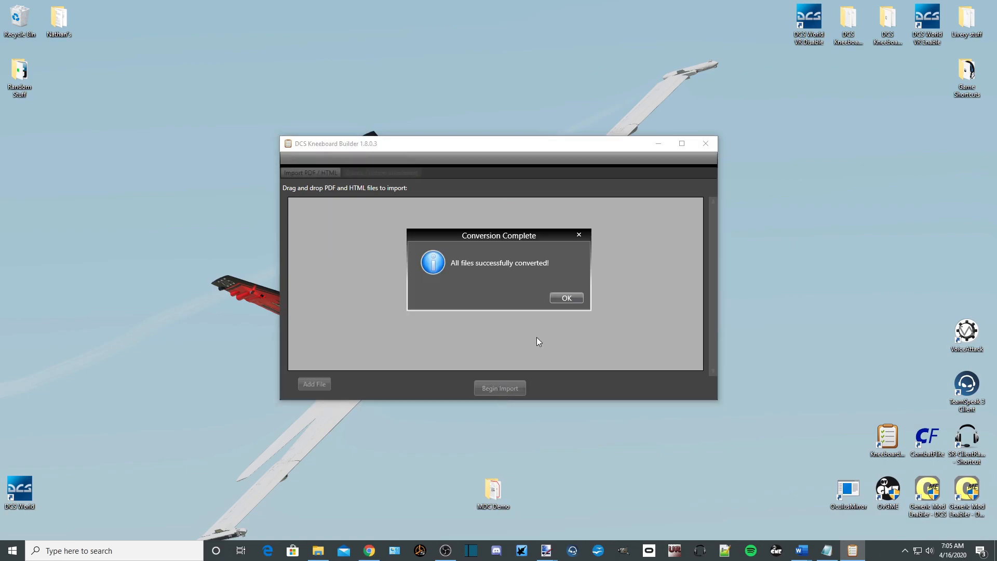
{"action": "left_click", "coordinate": [566, 298]}
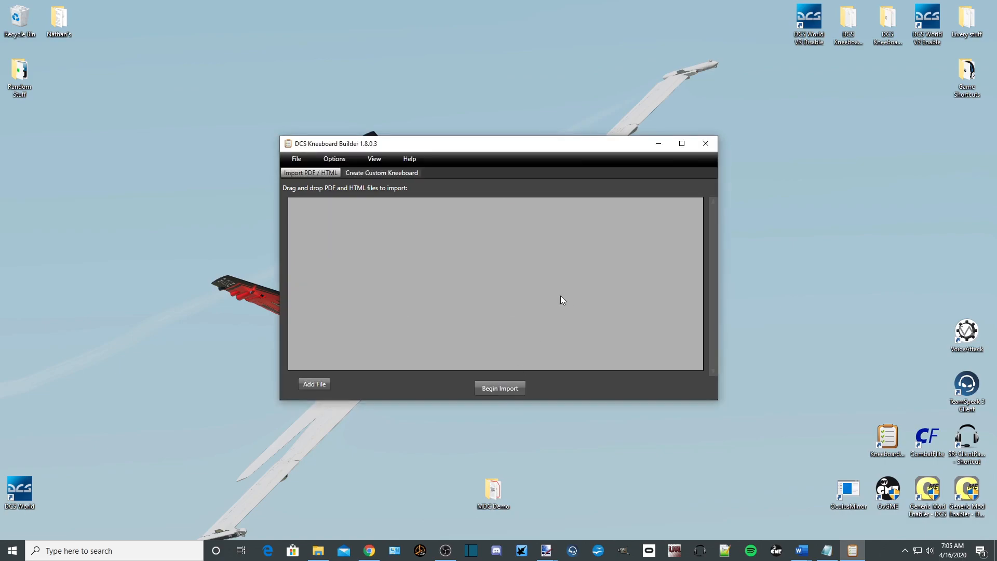
Select the FA-18C for the custom kneeboard and preview the IQ Check group's pages without modifying them
{"action": "left_click", "coordinate": [377, 177]}
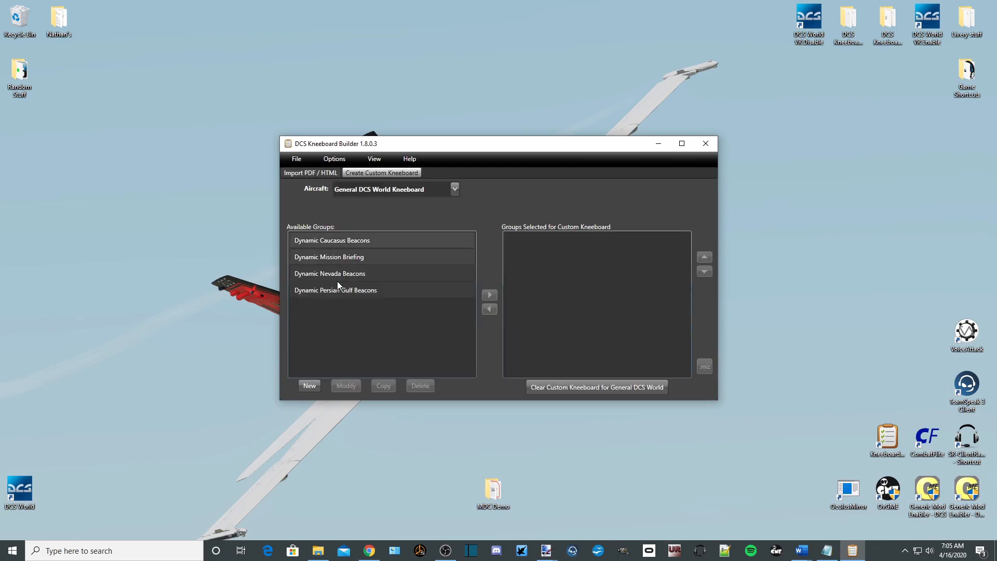
{"action": "left_click", "coordinate": [455, 189]}
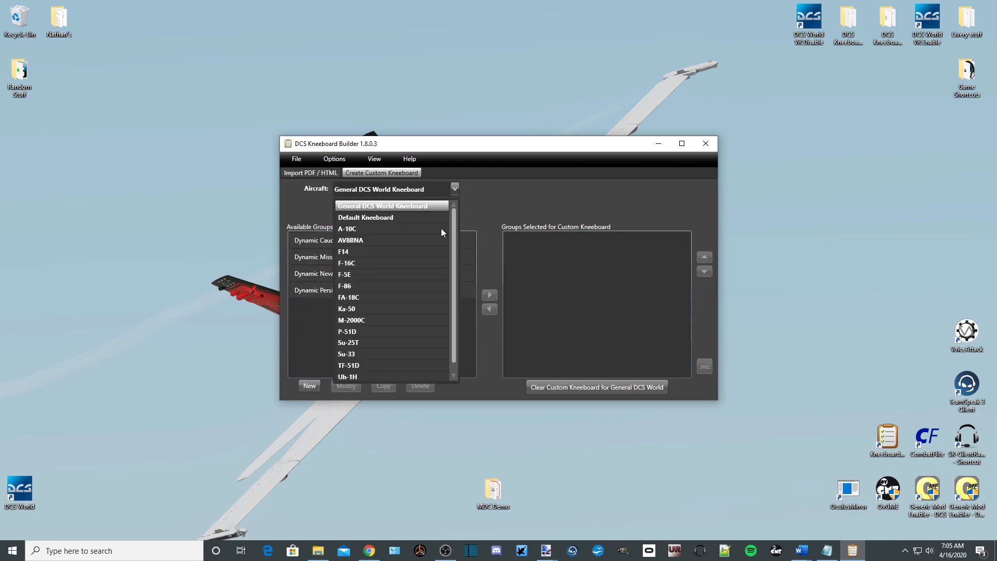
{"action": "left_click", "coordinate": [374, 300]}
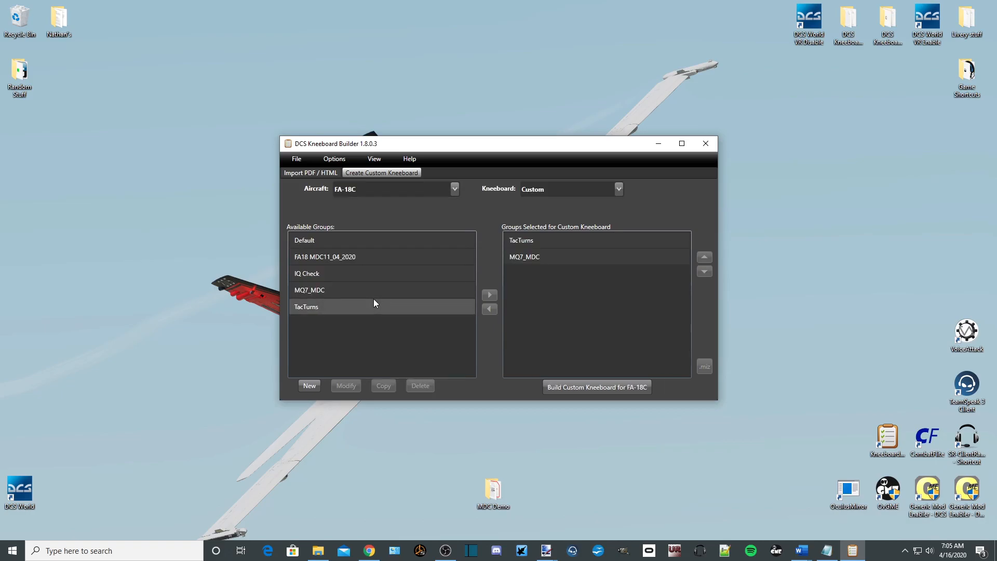
{"action": "left_click", "coordinate": [306, 272]}
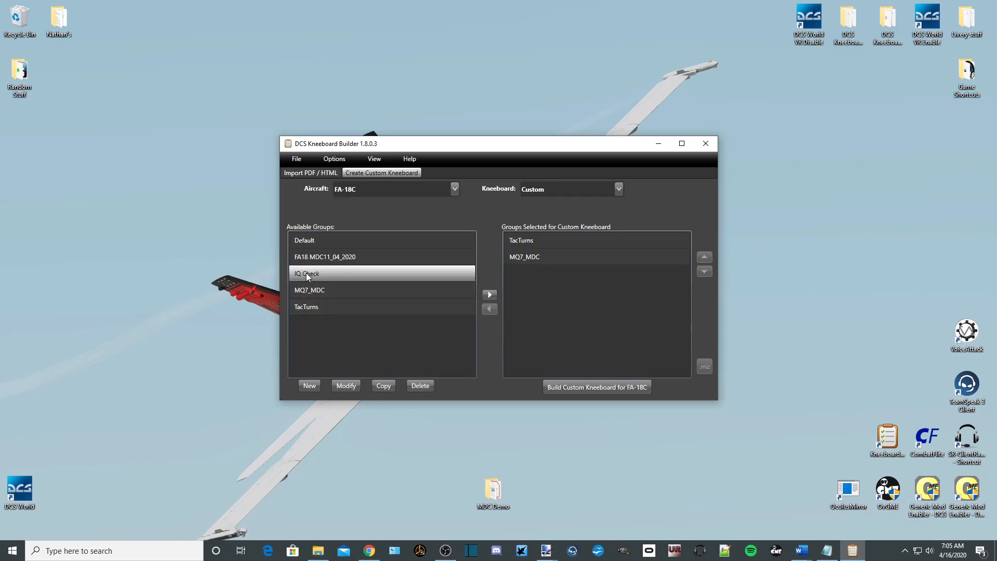
{"action": "left_click", "coordinate": [353, 388]}
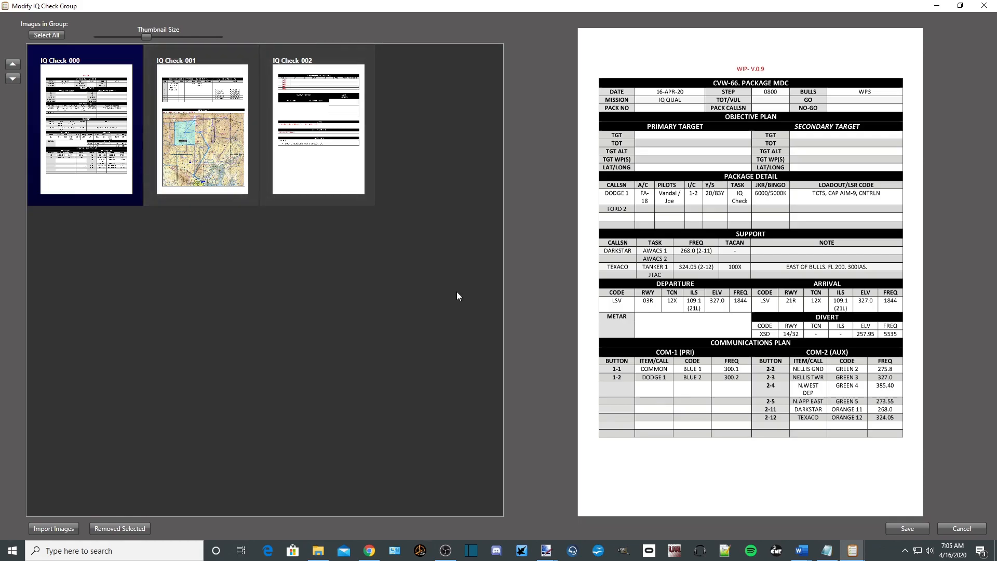
{"action": "left_click", "coordinate": [960, 529]}
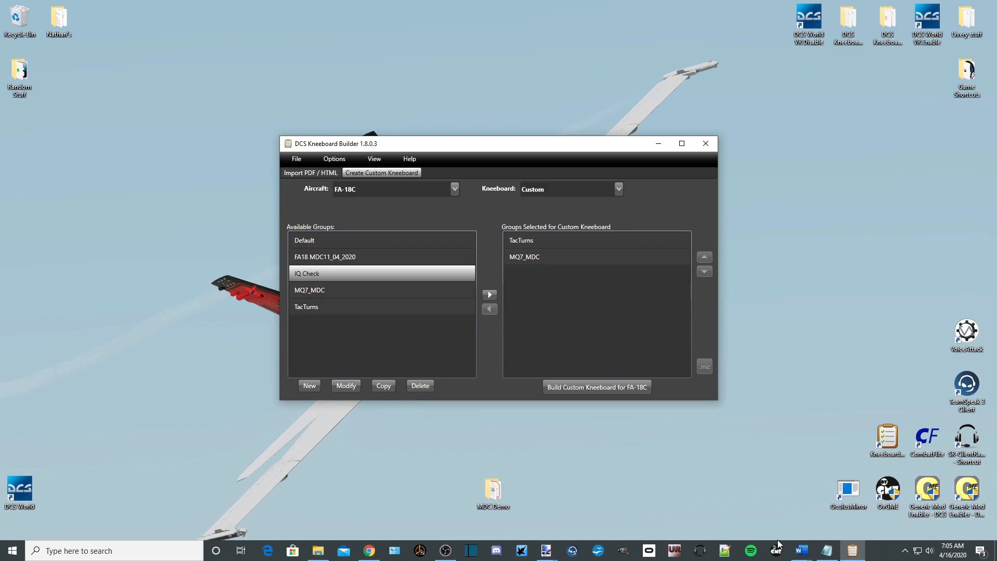
Switch to paint.net to view the MDC Demo 1 map image, and minimize it again
{"action": "mouse_move", "coordinate": [550, 555]}
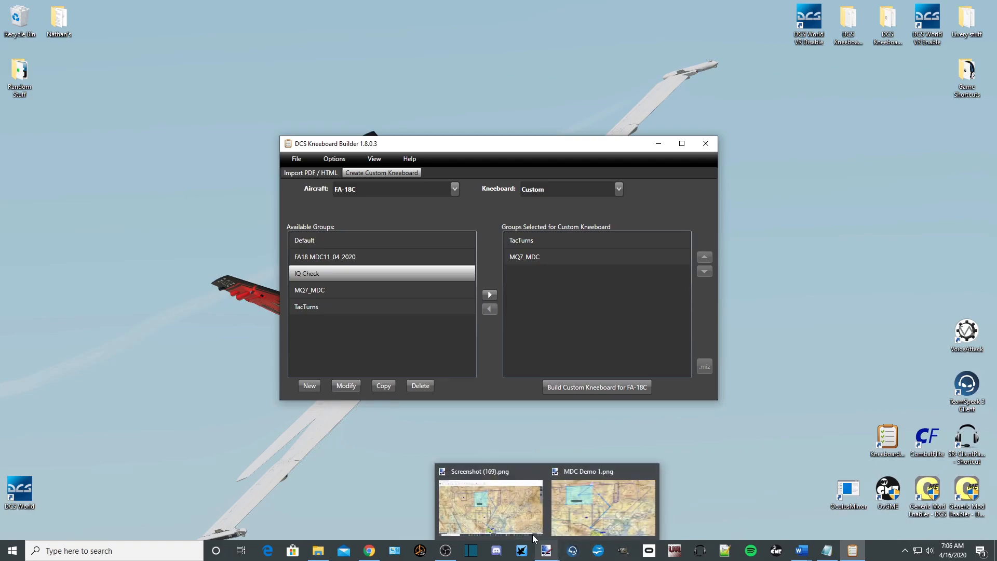
{"action": "left_click", "coordinate": [485, 483]}
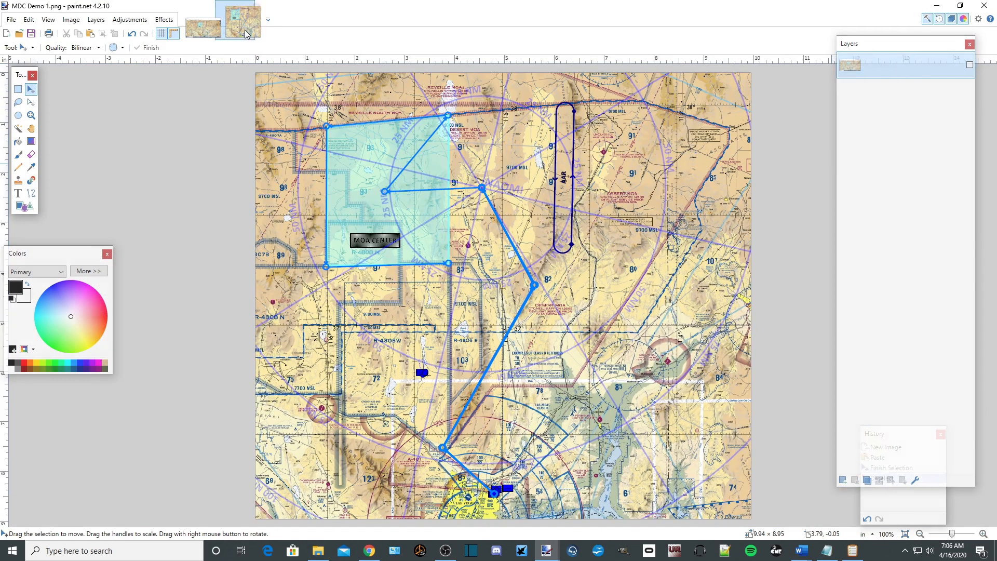
{"action": "left_click", "coordinate": [243, 23]}
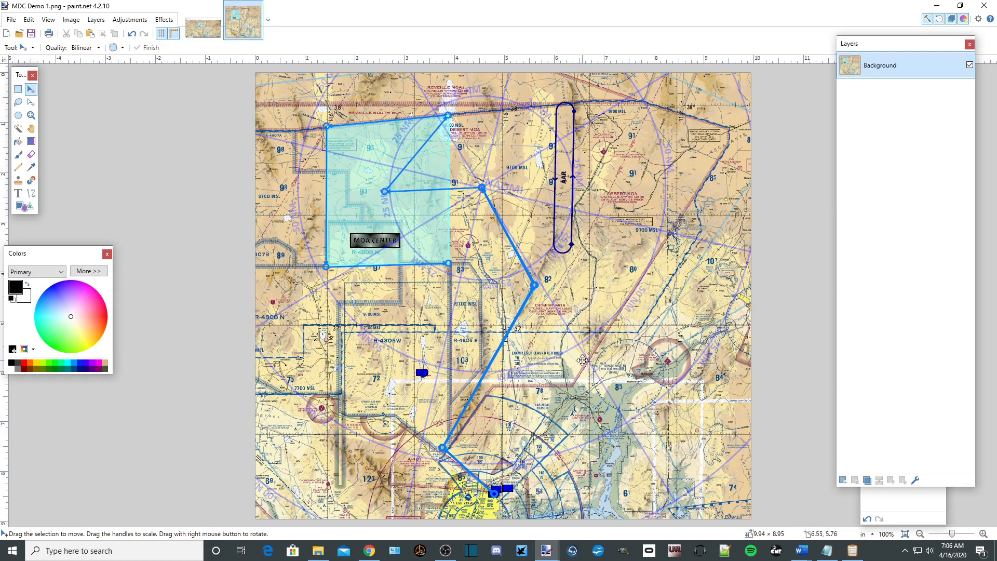
{"action": "left_click", "coordinate": [937, 5]}
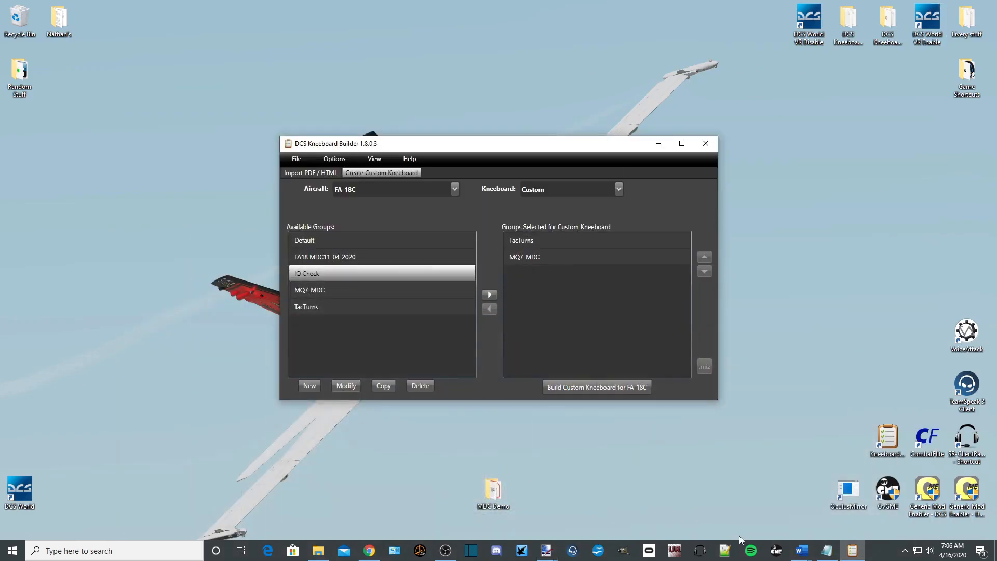
Switch to the IQ MDC document in Word, review its first page, and minimize it
{"action": "mouse_move", "coordinate": [808, 558]}
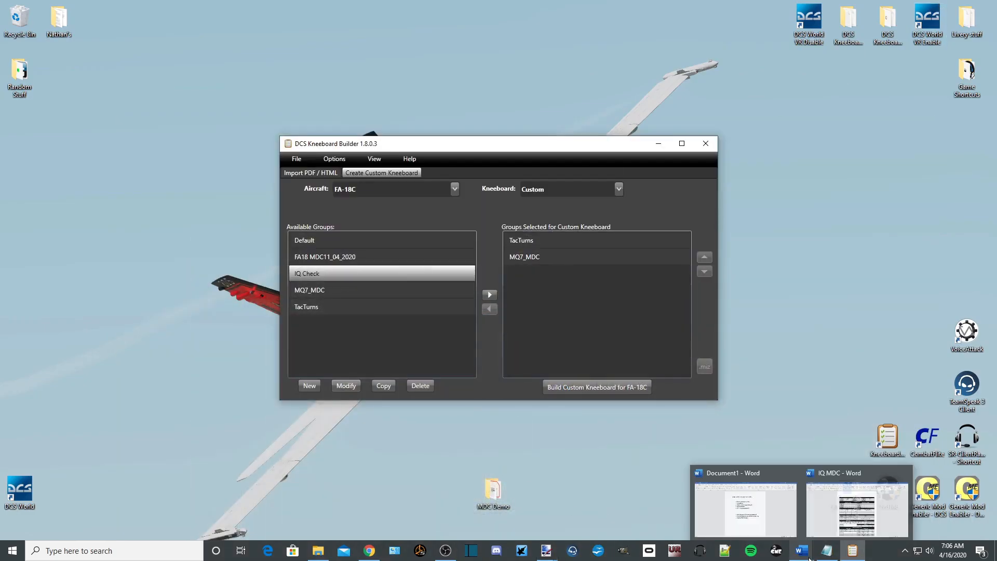
{"action": "left_click", "coordinate": [827, 471]}
{"action": "scroll", "coordinate": [711, 218], "scroll_direction": "down", "scroll_amount": 1}
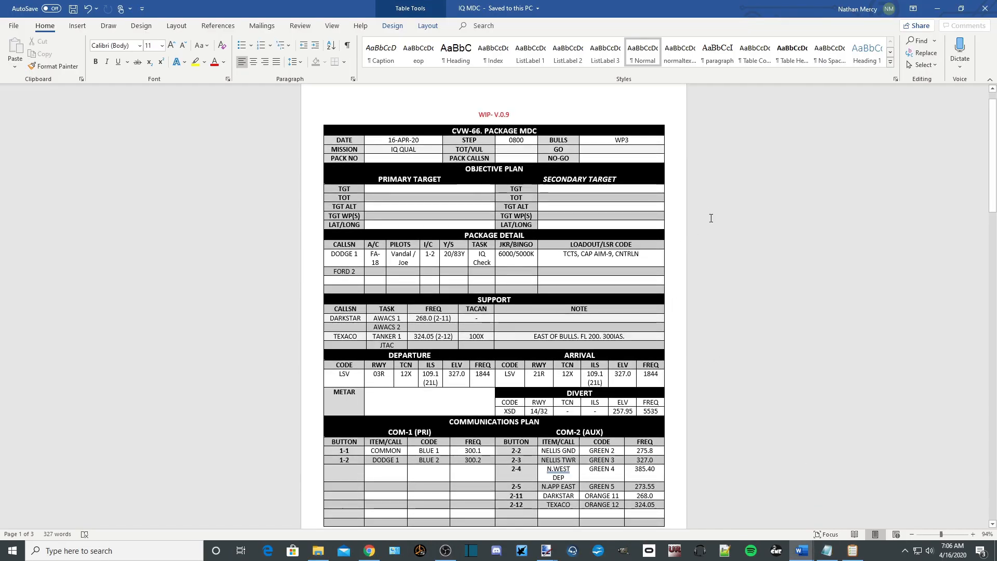
{"action": "scroll", "coordinate": [711, 218], "scroll_direction": "down", "scroll_amount": 1}
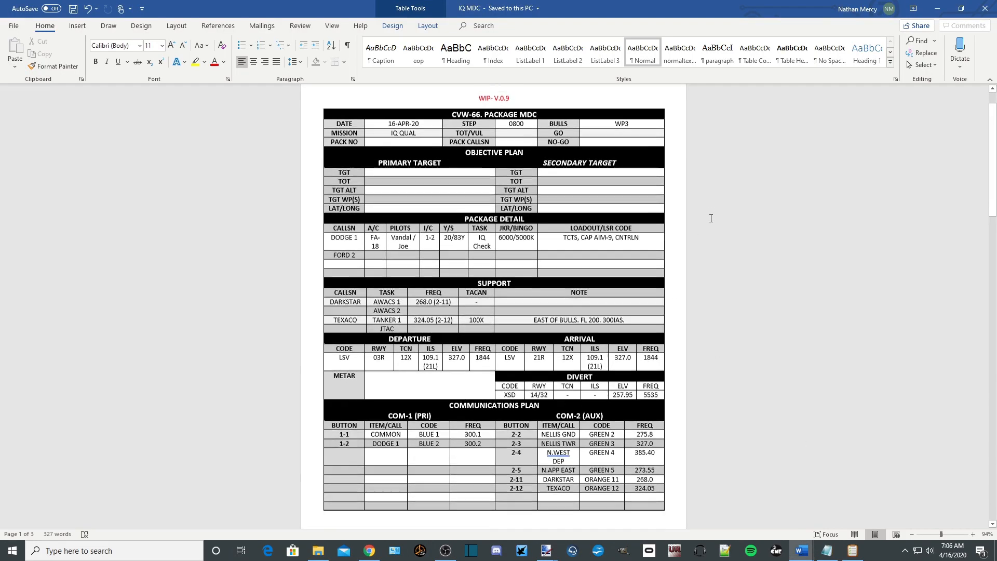
{"action": "scroll", "coordinate": [711, 218], "scroll_direction": "down", "scroll_amount": 1}
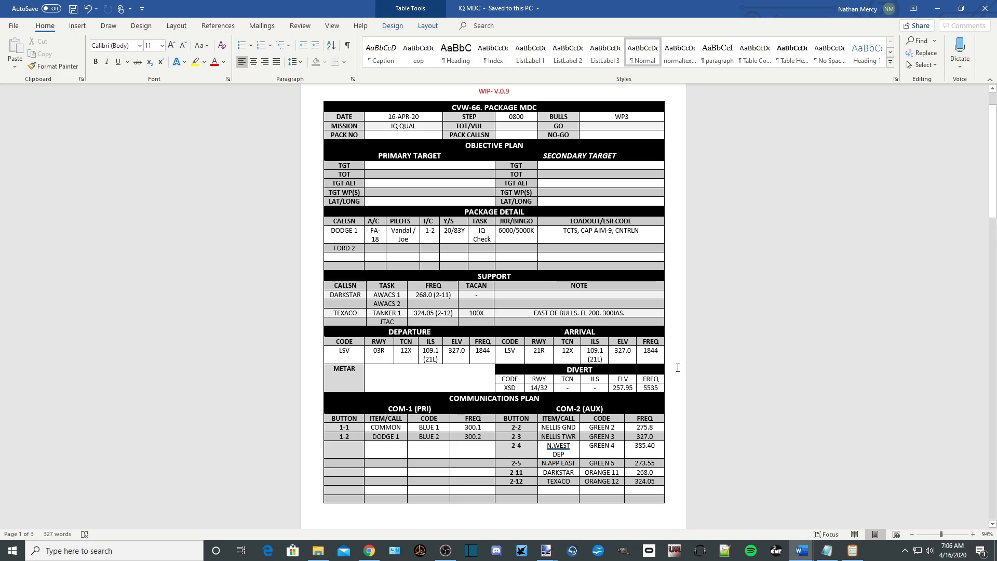
{"action": "left_click", "coordinate": [937, 9]}
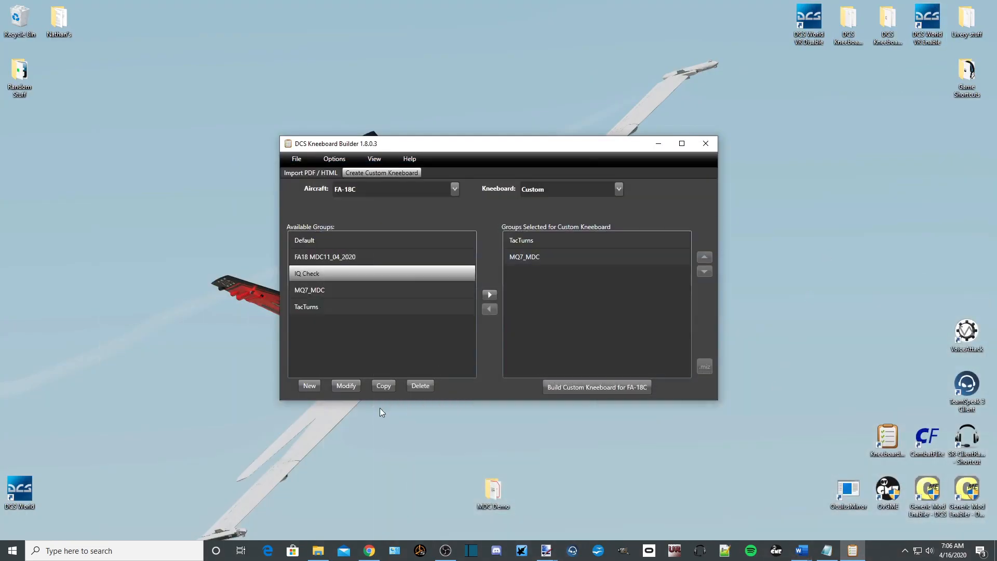
Create a new FA-18C kneeboard group named IQ Check 2
{"action": "left_click", "coordinate": [308, 174]}
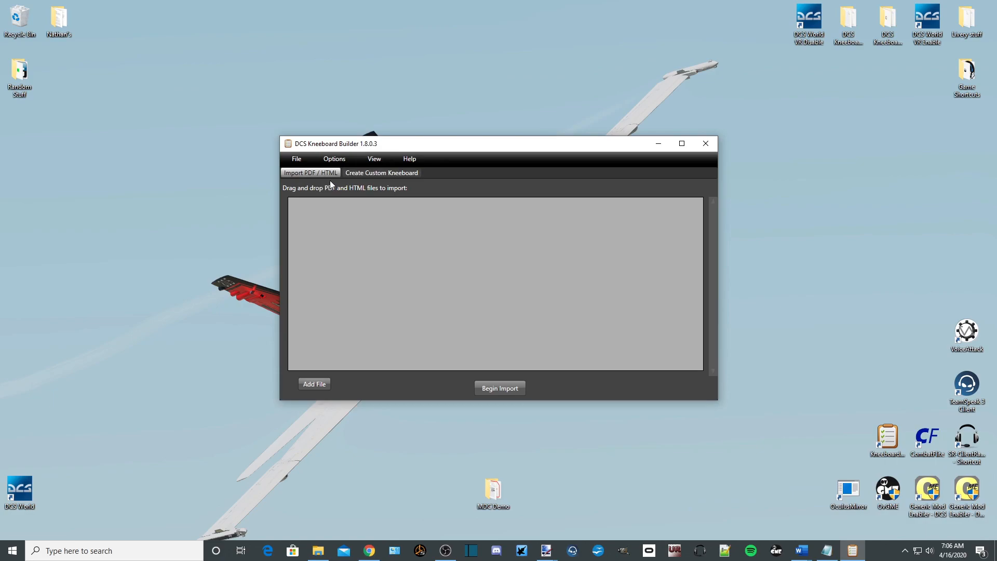
{"action": "left_click", "coordinate": [375, 172]}
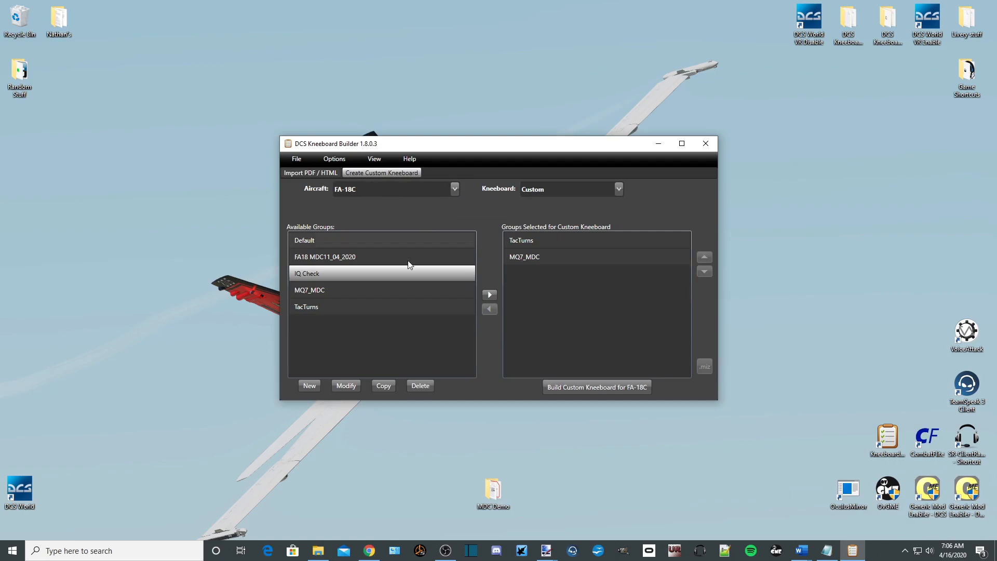
{"action": "left_click", "coordinate": [301, 387]}
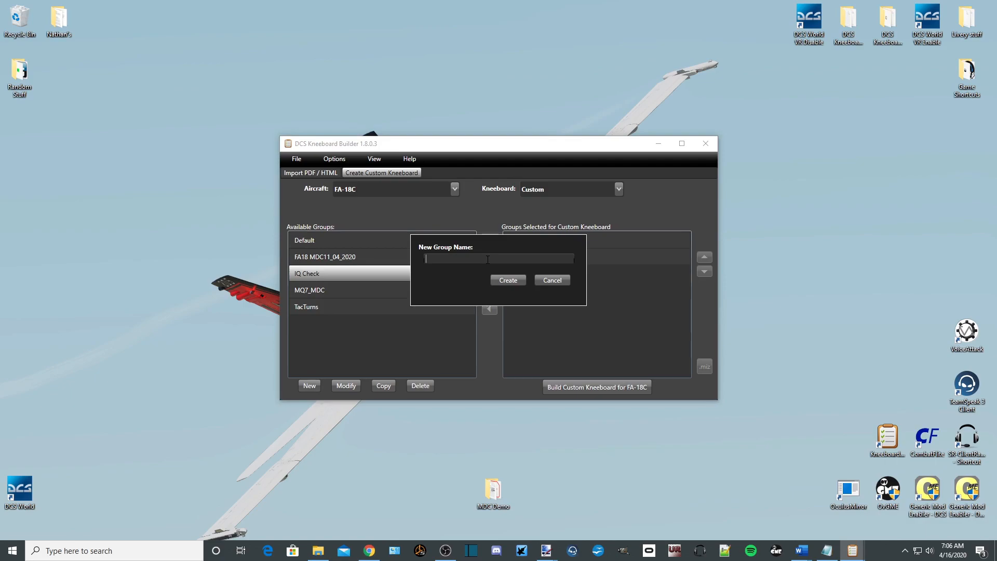
{"action": "type", "text": "IQ Check 2"}
{"action": "left_click", "coordinate": [515, 280]}
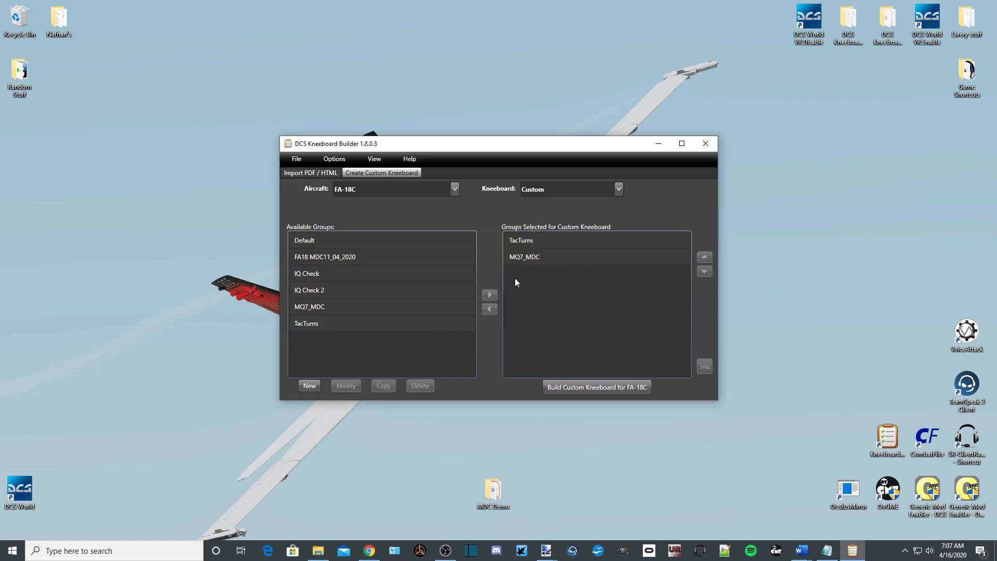
Browse for images to import into the IQ Check 2 group, cancel without importing, and delete the group
{"action": "left_click", "coordinate": [344, 289]}
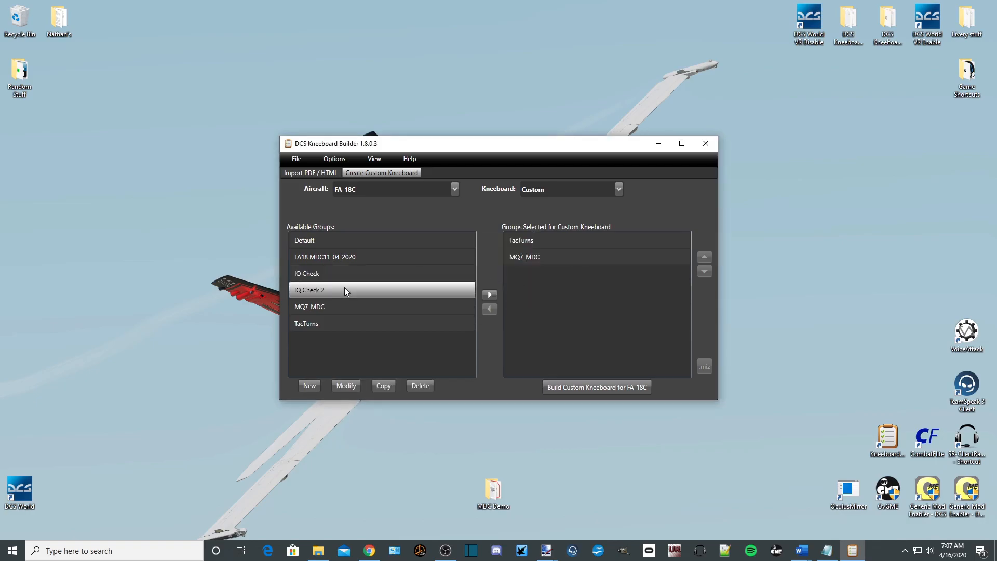
{"action": "left_click", "coordinate": [350, 385]}
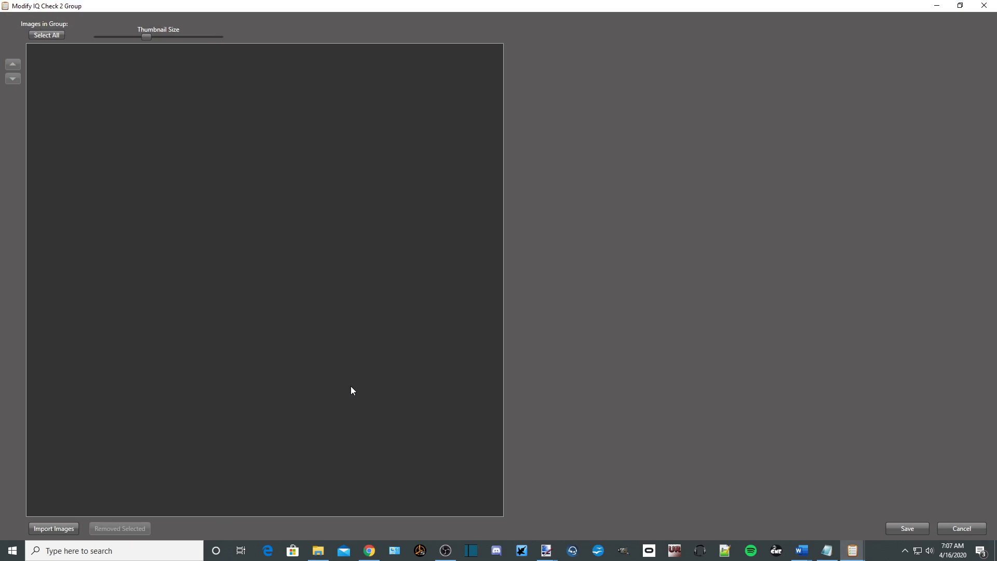
{"action": "left_click", "coordinate": [63, 528]}
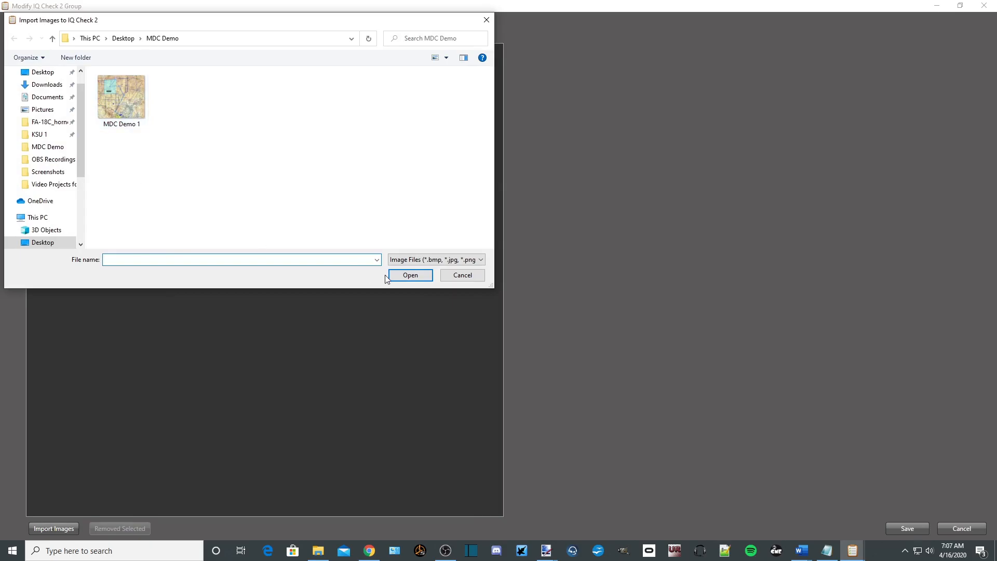
{"action": "left_click", "coordinate": [480, 275]}
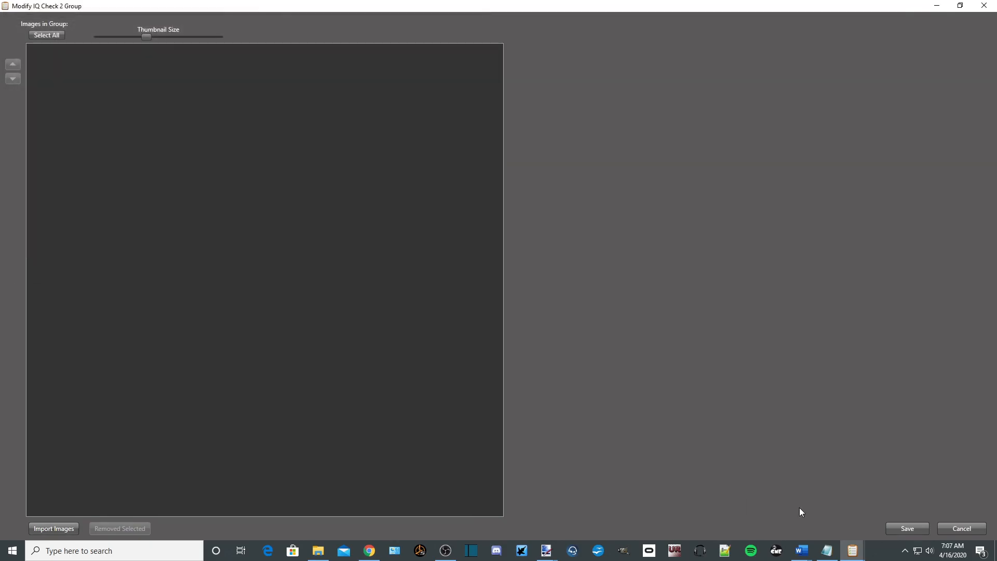
{"action": "left_click", "coordinate": [961, 529]}
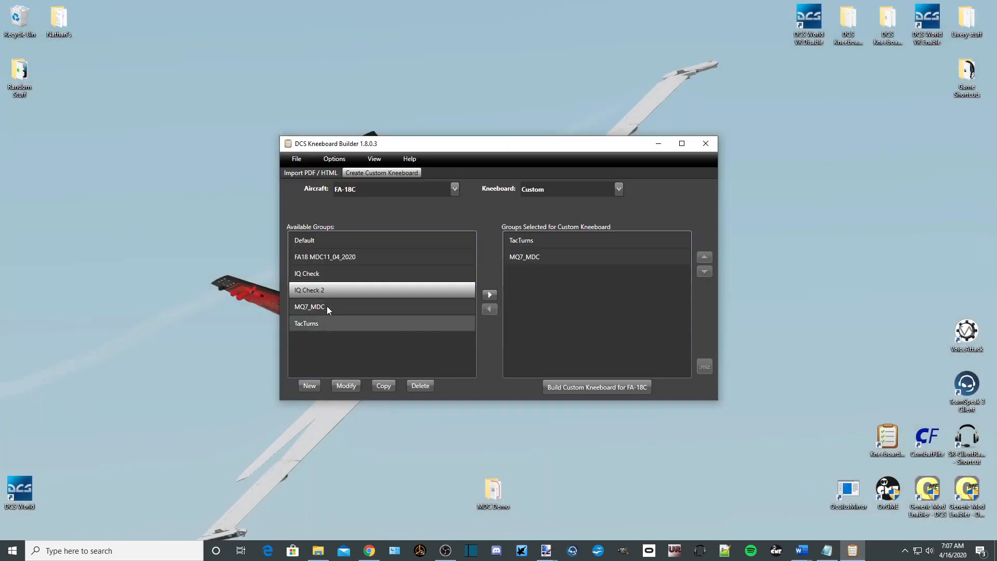
{"action": "left_click", "coordinate": [421, 385]}
{"action": "left_click", "coordinate": [541, 297]}
Add the IQ Check group to the custom kneeboard's selected groups and build the custom kneeboard for the FA-18C
{"action": "left_click", "coordinate": [315, 275]}
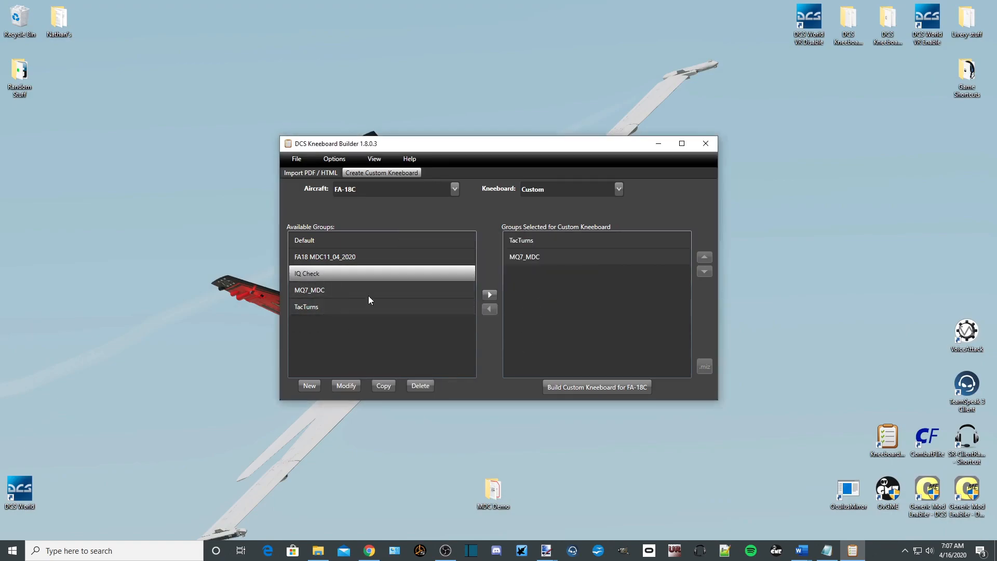
{"action": "left_click", "coordinate": [489, 294]}
{"action": "left_click", "coordinate": [544, 277]}
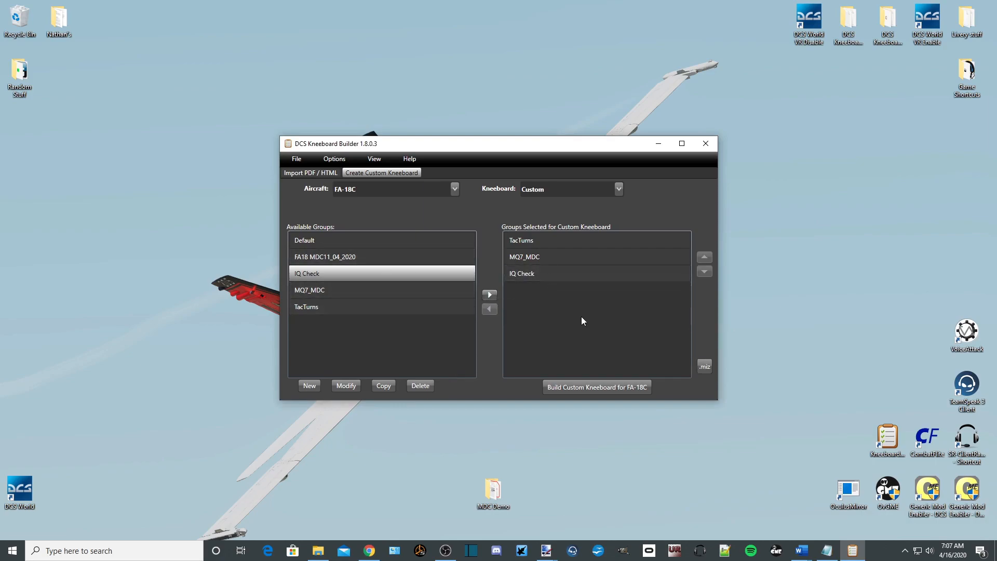
{"action": "left_click", "coordinate": [606, 274]}
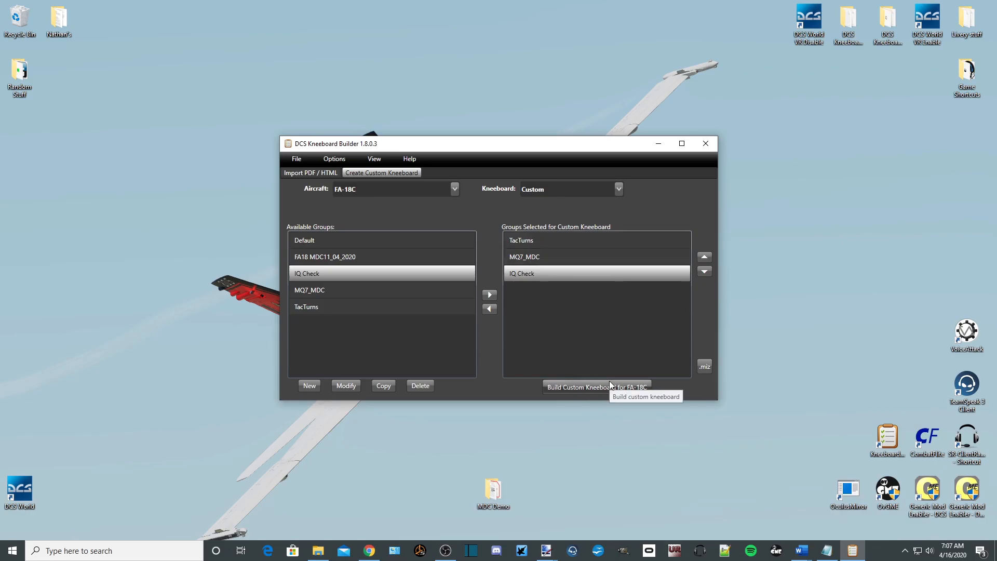
{"action": "left_click", "coordinate": [627, 388]}
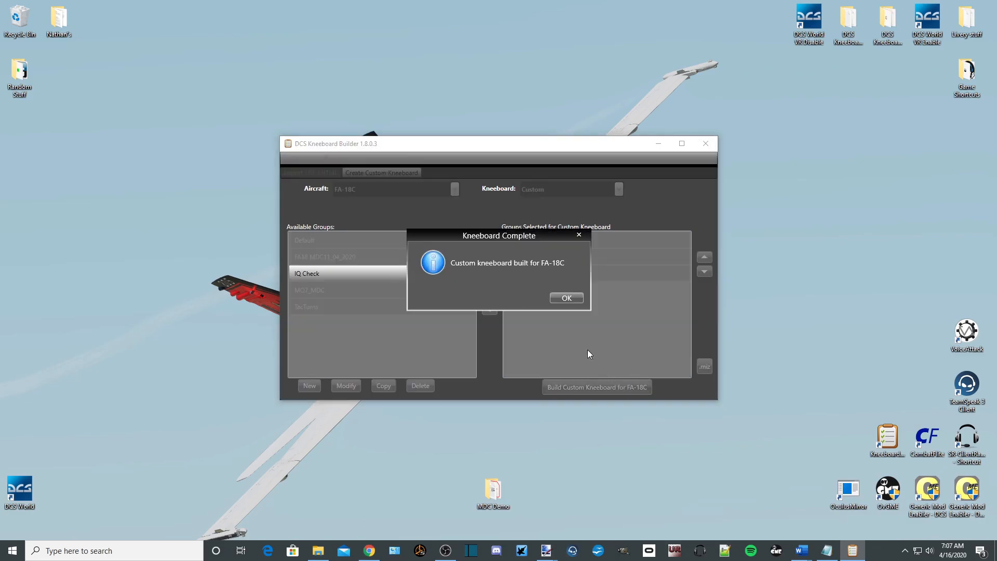
{"action": "left_click", "coordinate": [570, 298]}
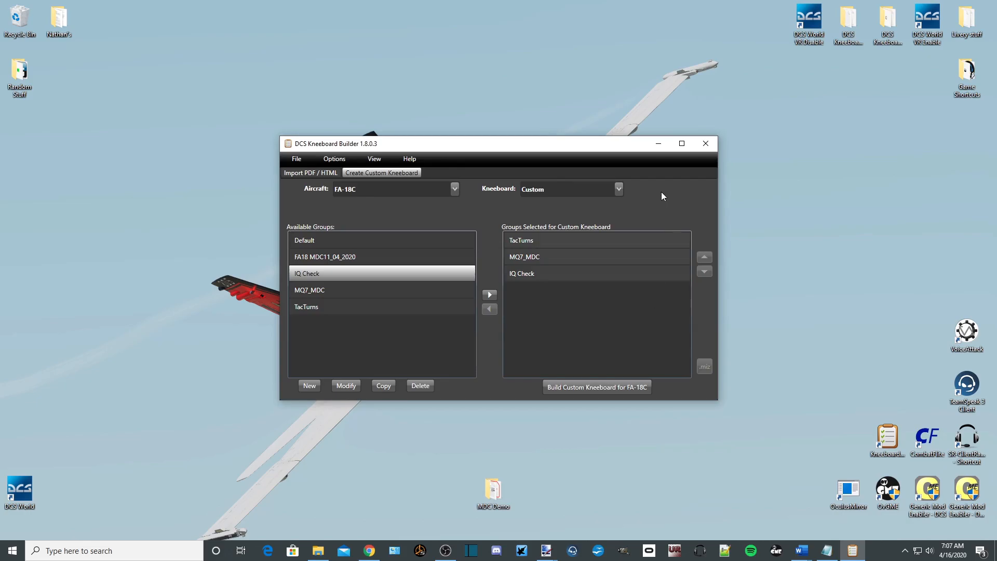
Minimize Kneeboard Builder, inspect the options of its background instance in the system tray, and dismiss them
{"action": "left_click", "coordinate": [660, 144]}
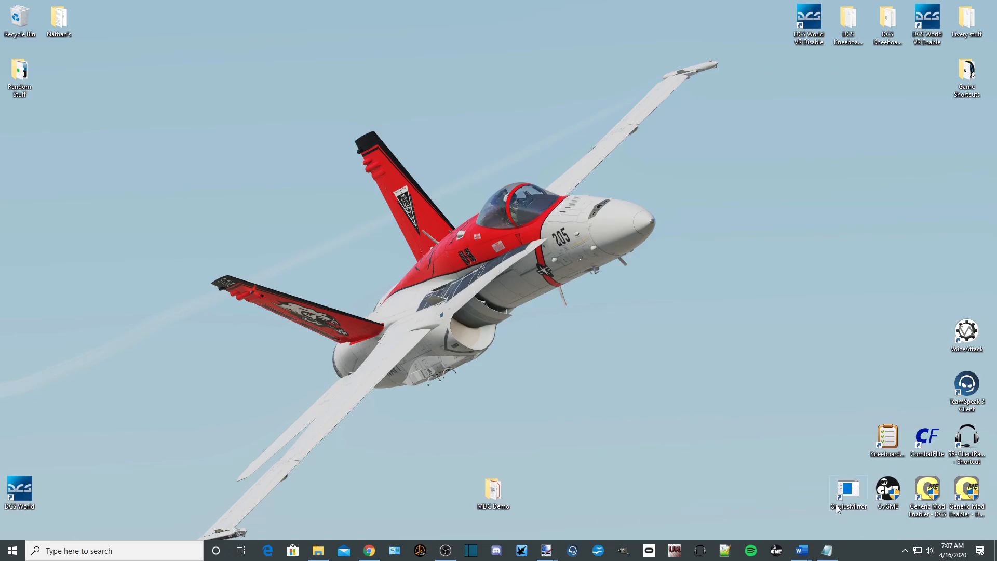
{"action": "left_click", "coordinate": [906, 552]}
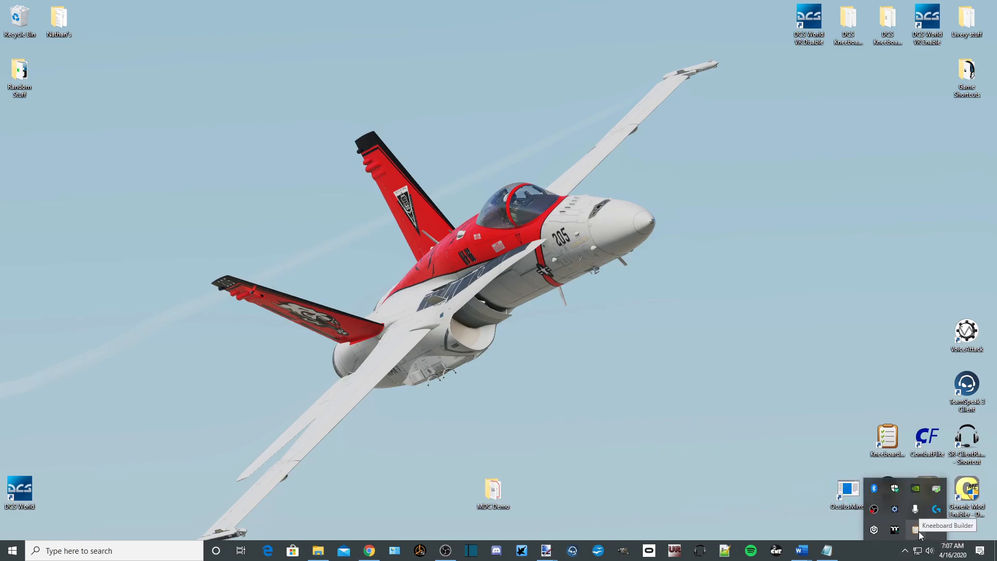
{"action": "right_click", "coordinate": [916, 529]}
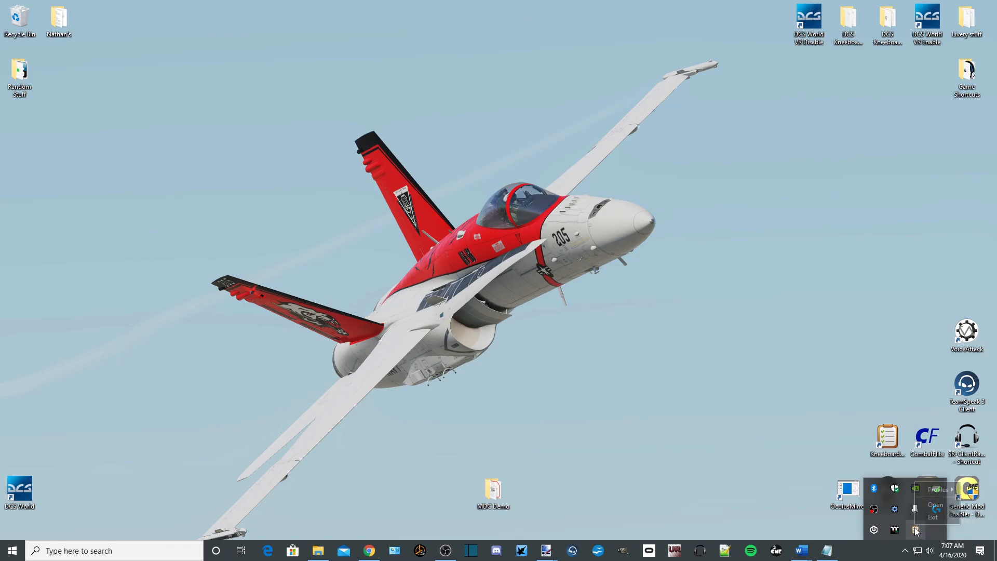
{"action": "mouse_move", "coordinate": [939, 488]}
{"action": "mouse_move", "coordinate": [905, 493]}
{"action": "left_click", "coordinate": [852, 494]}
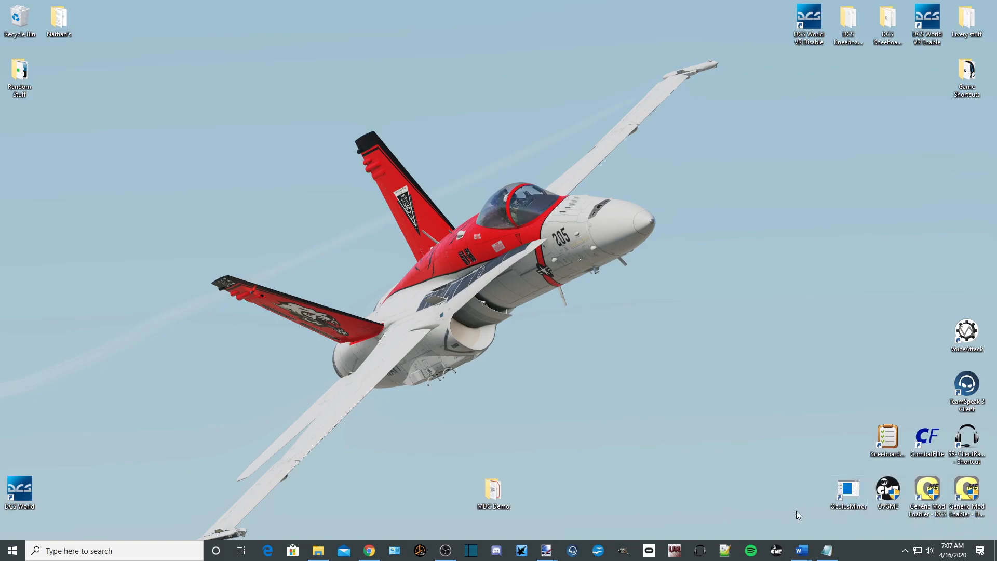
{"action": "left_click", "coordinate": [905, 550]}
{"action": "left_click", "coordinate": [731, 467]}
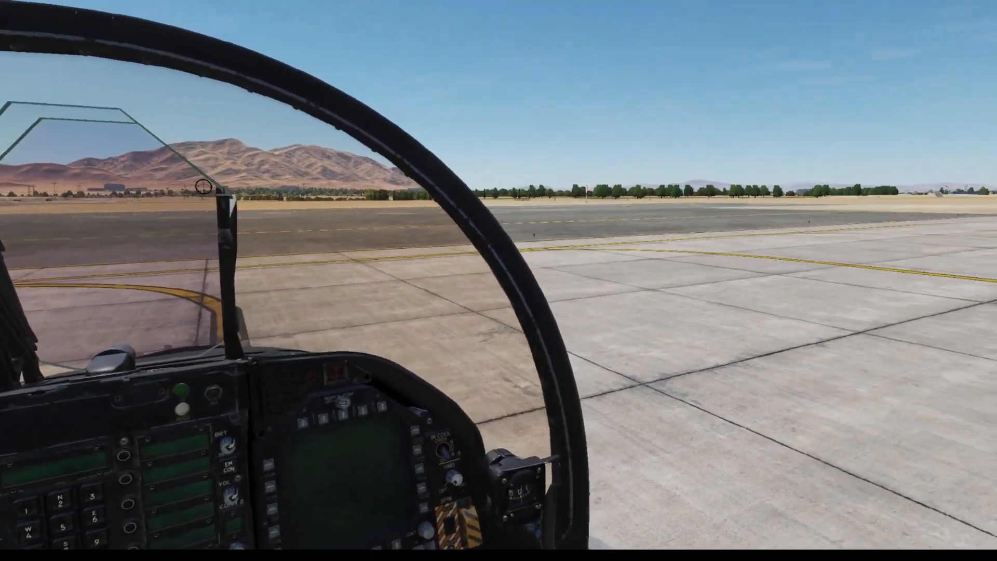
Switch to the DCS World cockpit, show the kneeboard, and page through it to the CVW-66 Package MDC page
{"action": "key", "text": "shift+k"}
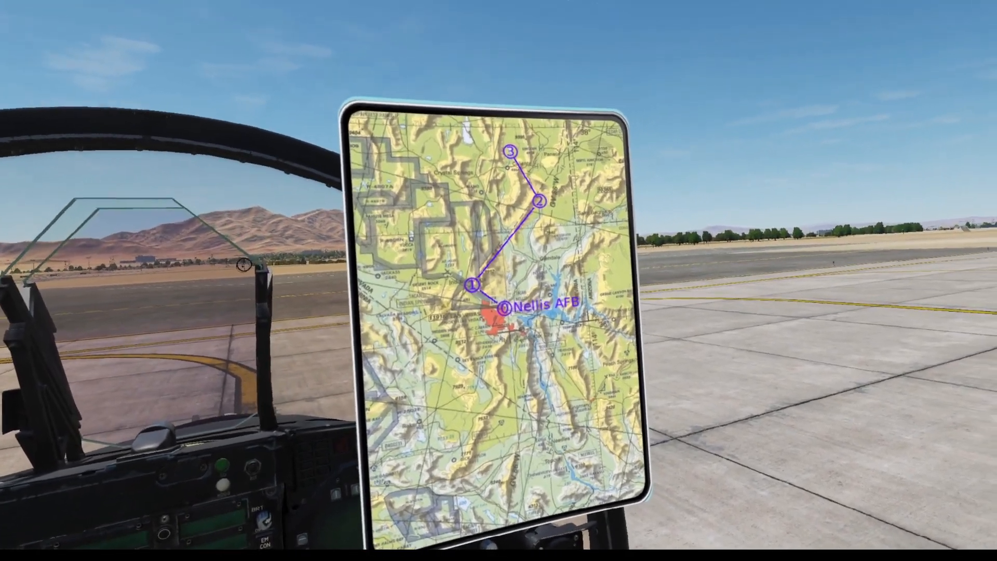
{"action": "key", "text": "bracketright"}
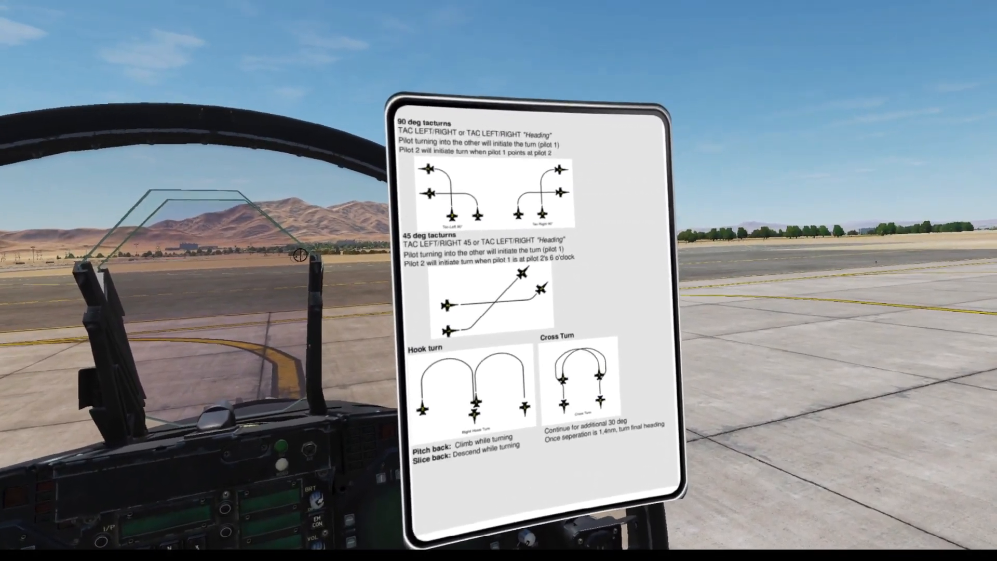
{"action": "key", "text": "bracketleft"}
{"action": "key", "text": "bracketleft"}
{"action": "key", "text": "bracketleft"}
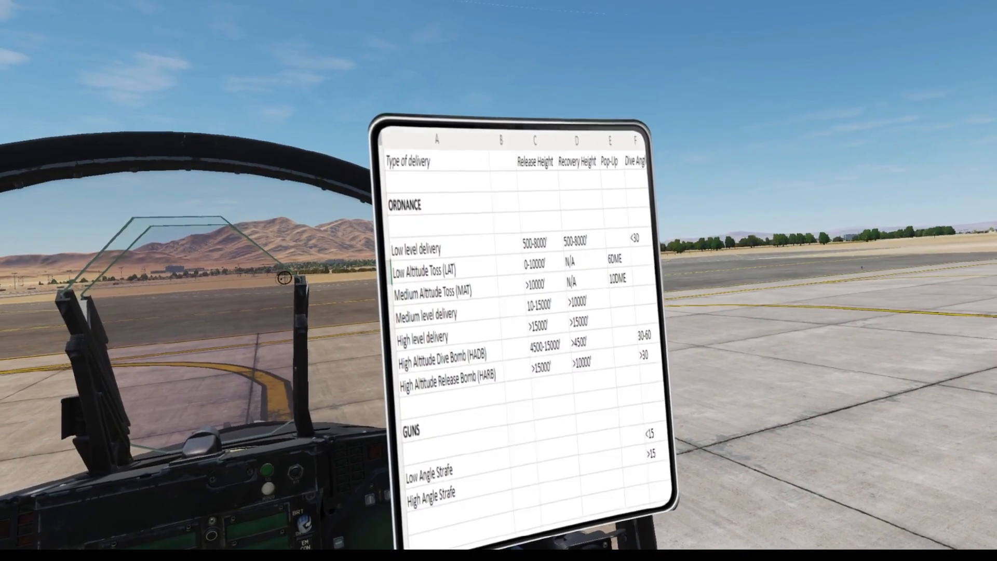
{"action": "key", "text": "bracketleft"}
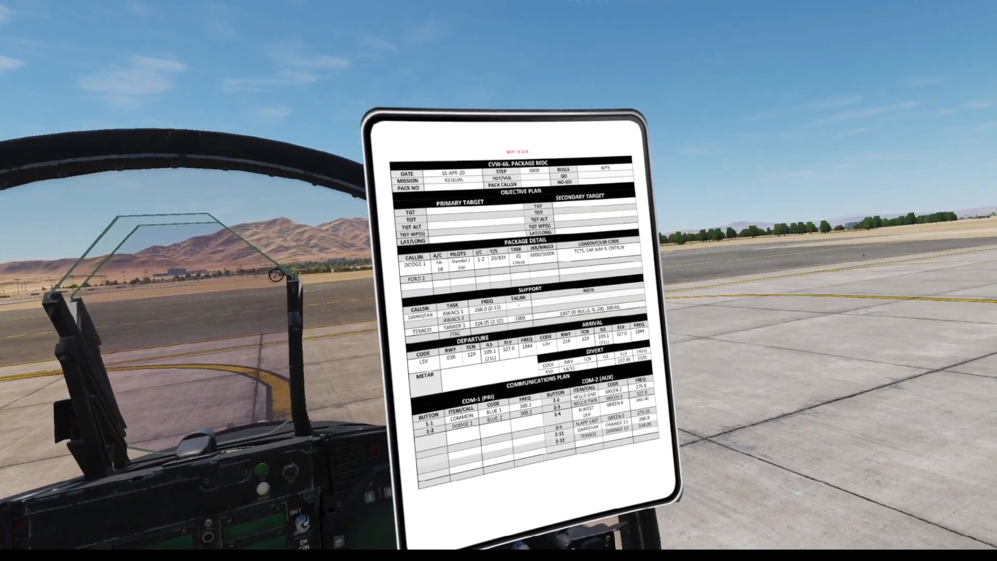
Hide and reopen the cockpit kneeboard, and review the mission data card's timetable and package navigation plan pages
{"action": "key", "text": "shift+k"}
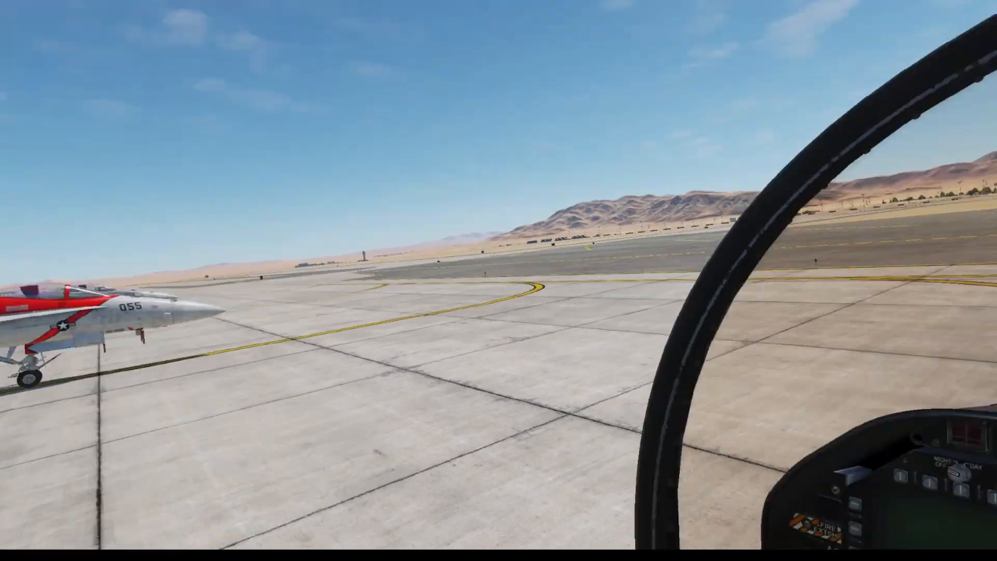
{"action": "key", "text": "shift+k"}
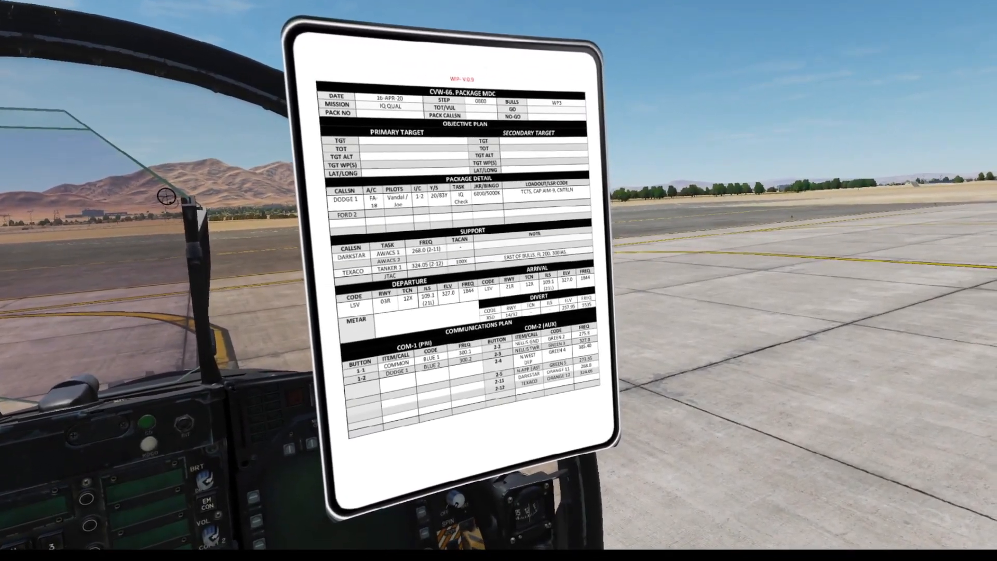
{"action": "key", "text": "]"}
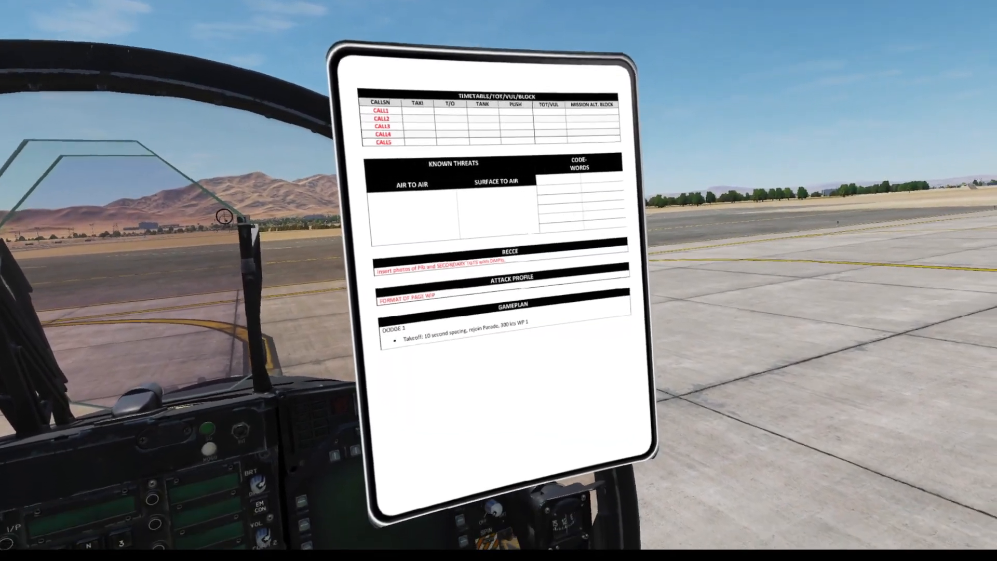
{"action": "key", "text": "bracketleft"}
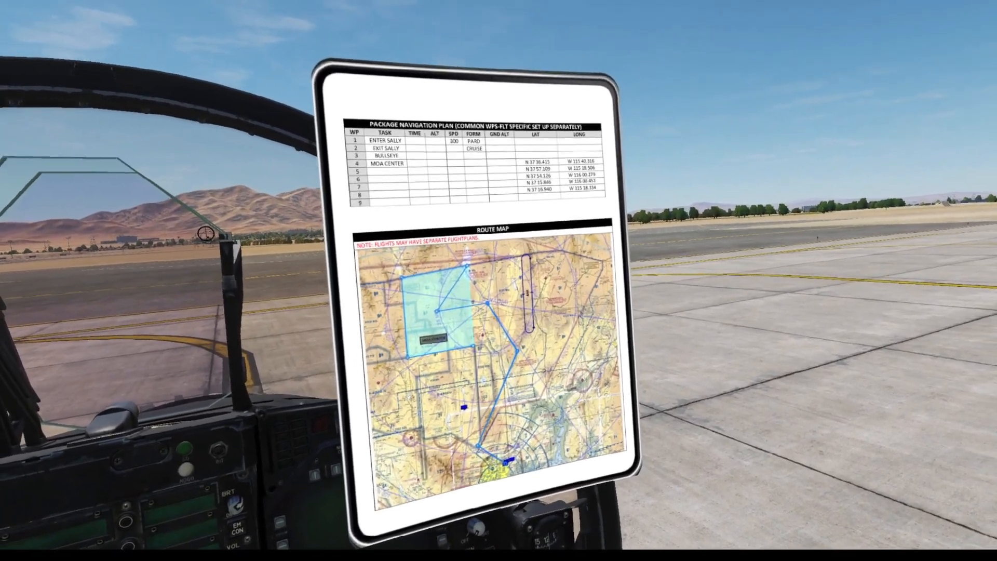